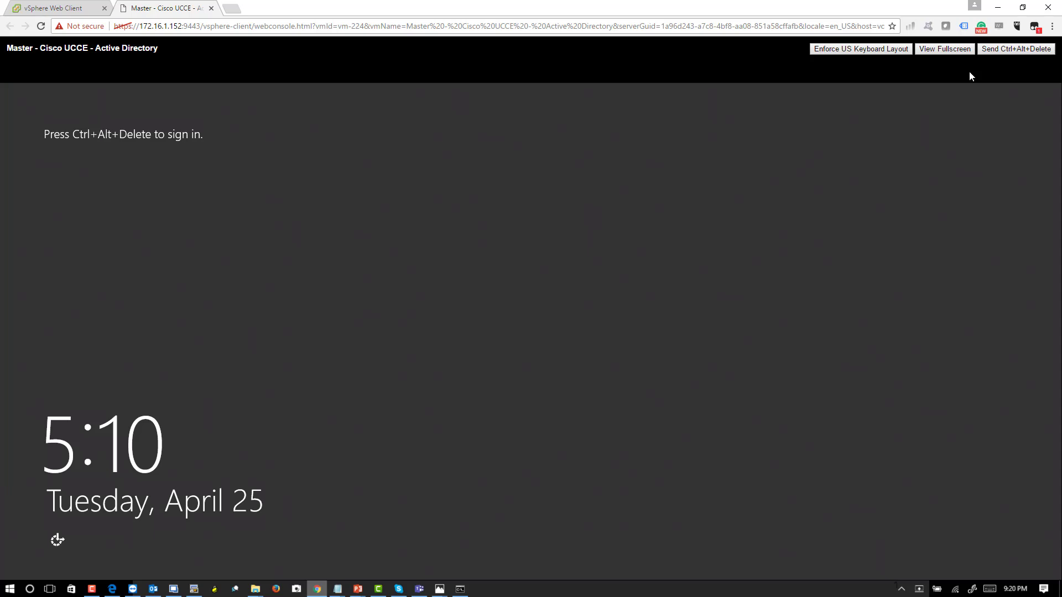
- Sign in to the Active Directory server as the VOICEBOOTCAMP administrator, entering the account password
click(1016, 49)
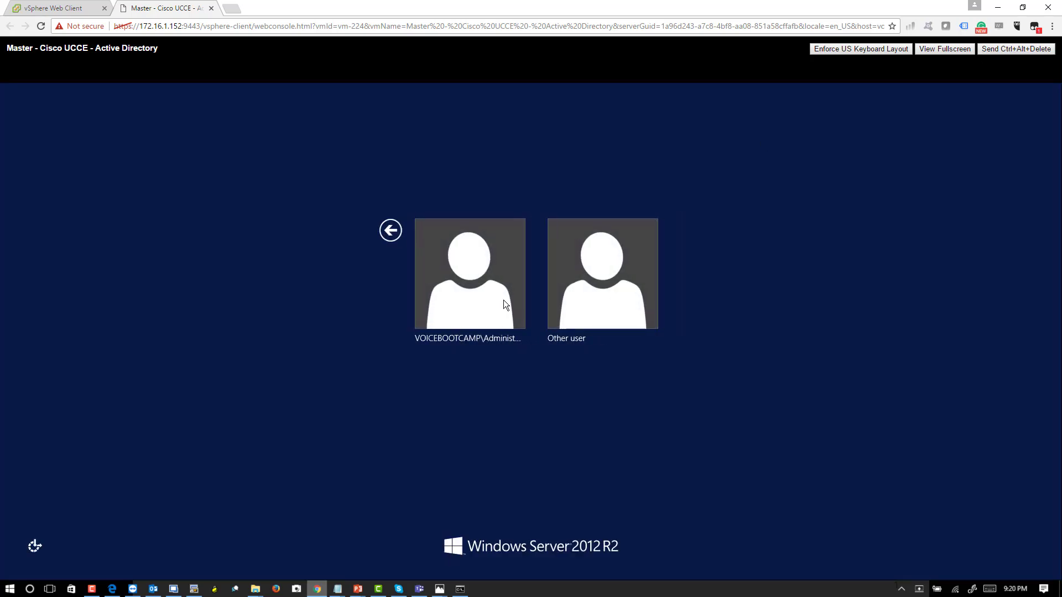
click(503, 299)
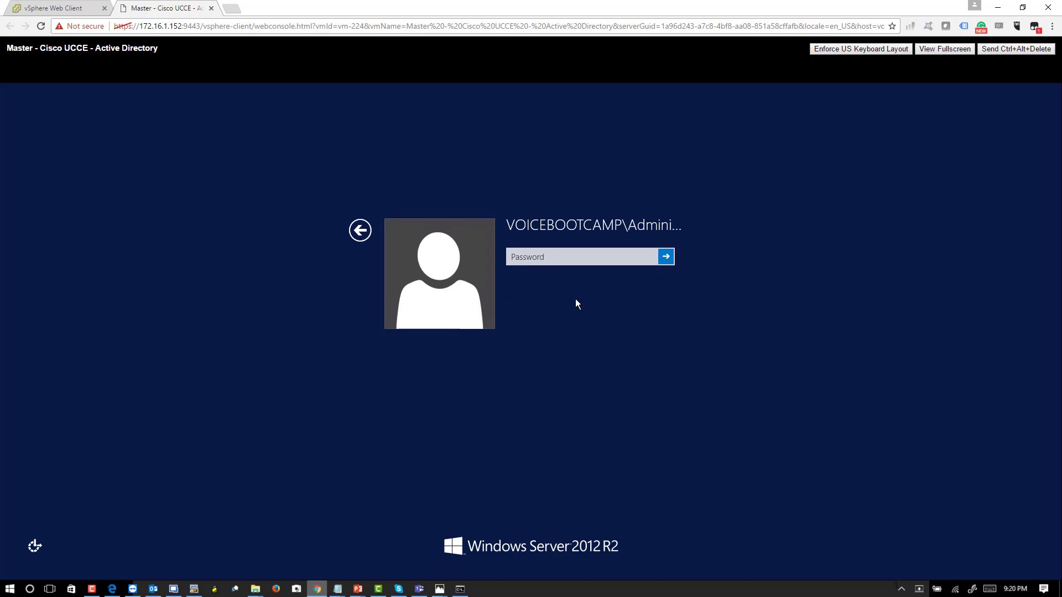
click(577, 253)
text(•••••••••)
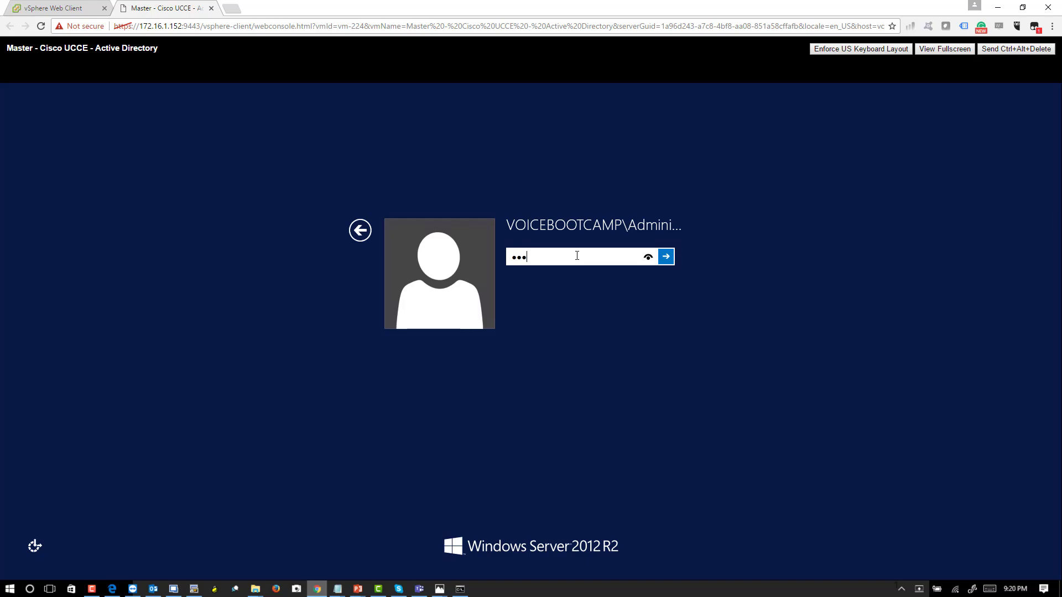
text(•••••)
key(Return)
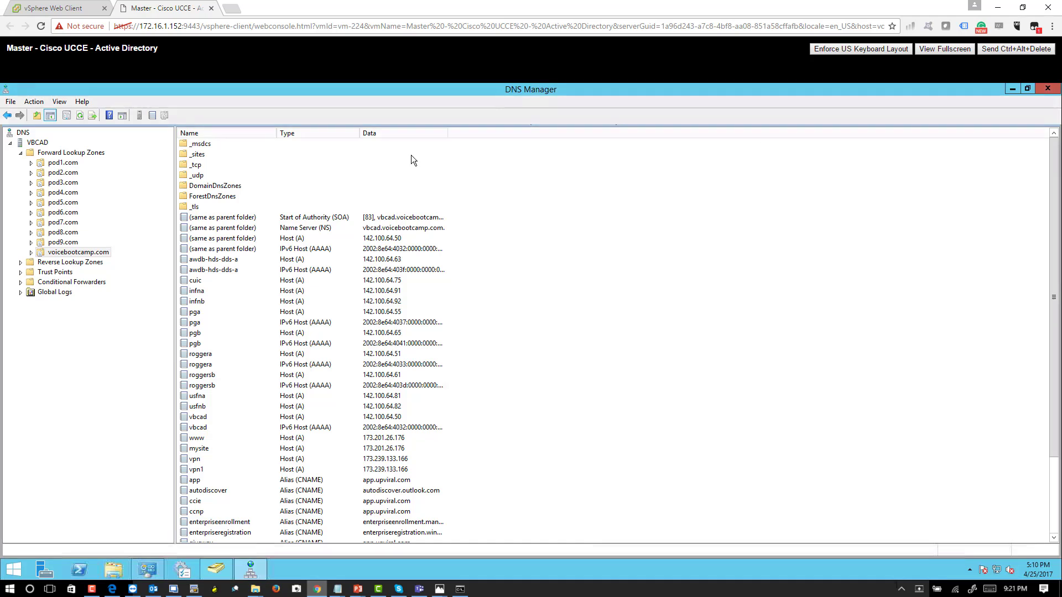
- Collapse Forward Lookup Zones, restore DNS Manager to a smaller window, and bring up Active Directory Users and Computers
double_click(42, 154)
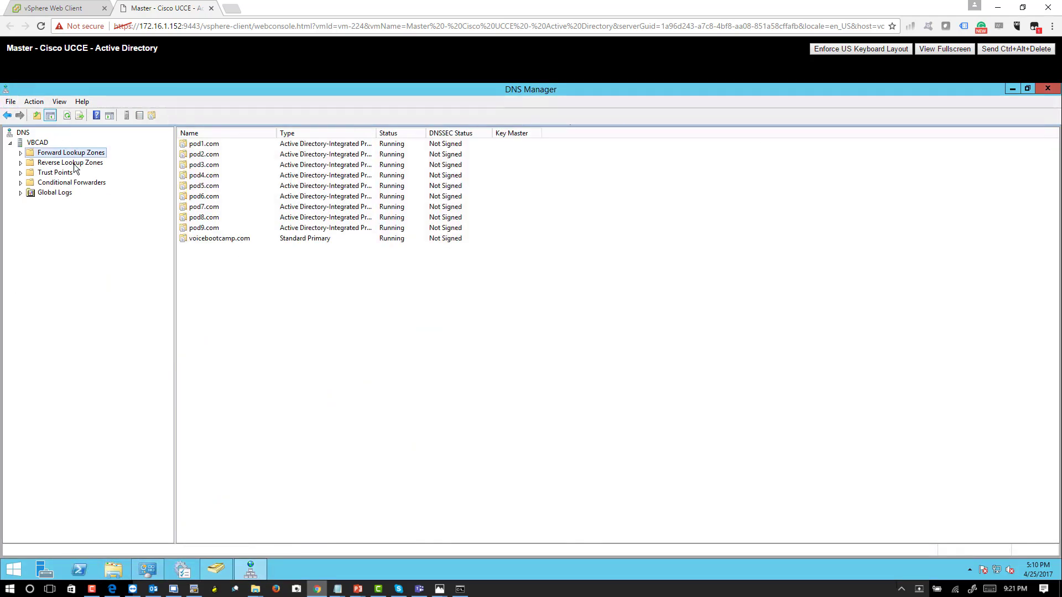
double_click(704, 89)
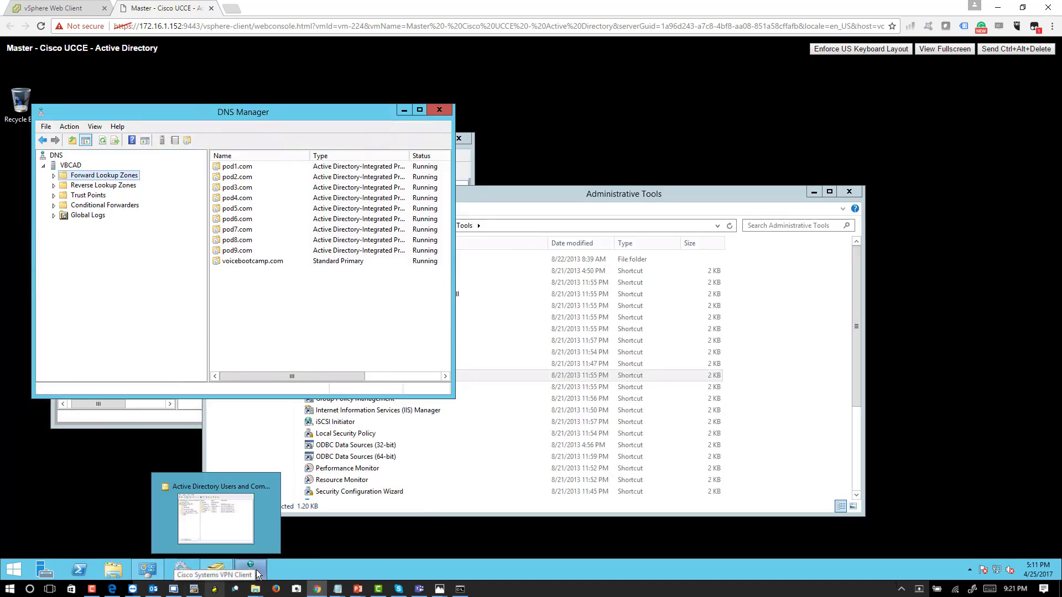
click(217, 571)
click(436, 173)
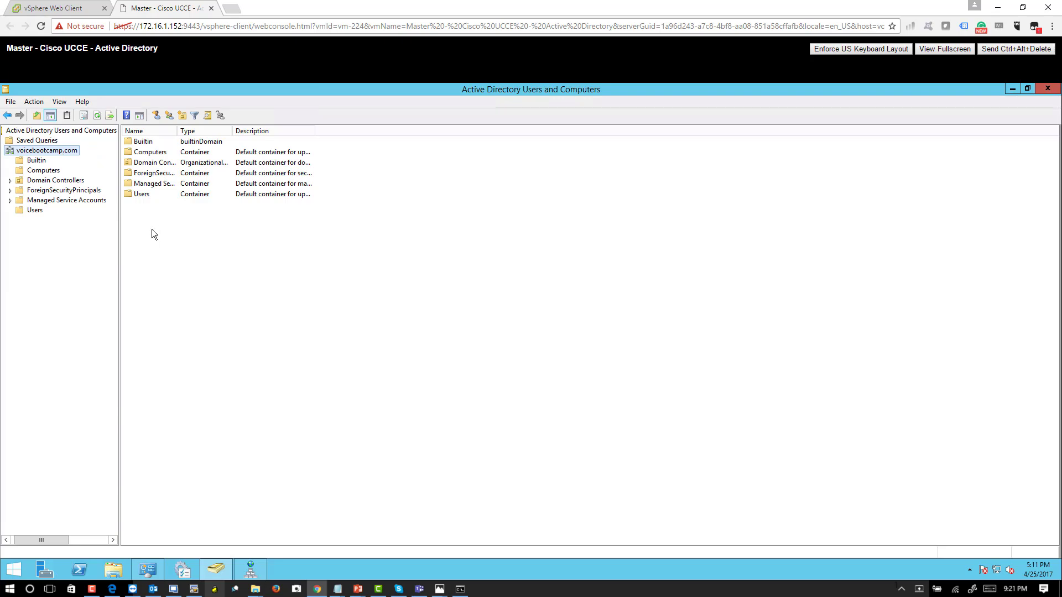
- Open the console of the Master - Cisco UCCE - Rogger A virtual machine and unlock it with the administrator's account password
click(54, 8)
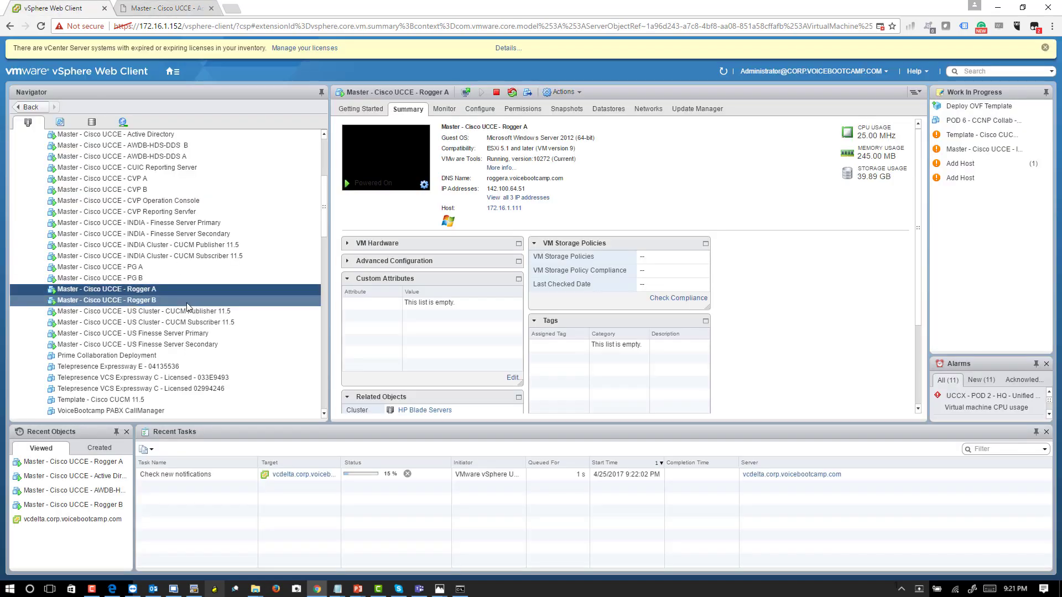
click(376, 174)
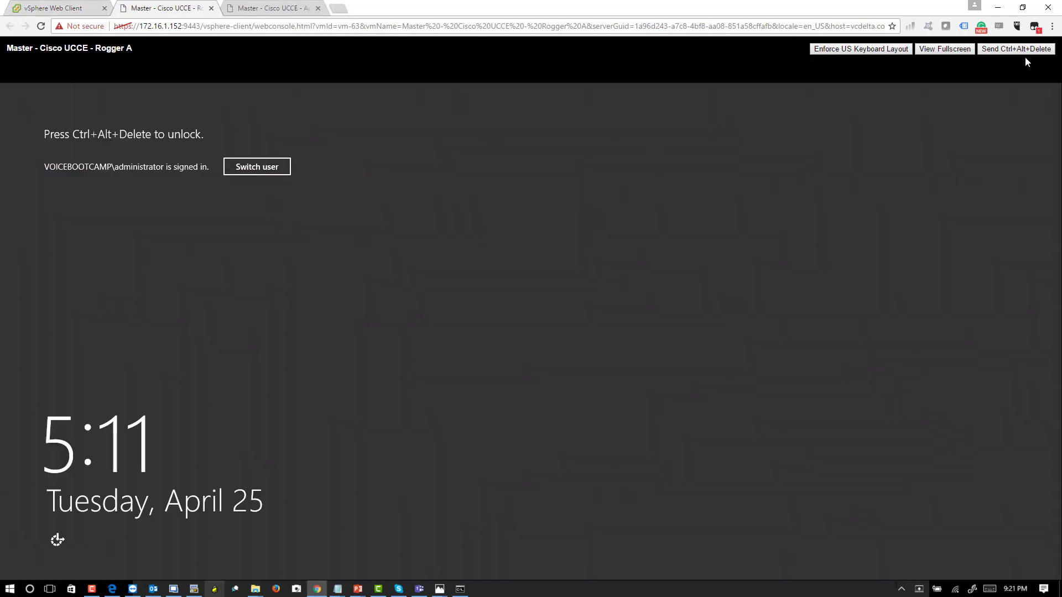
click(1017, 49)
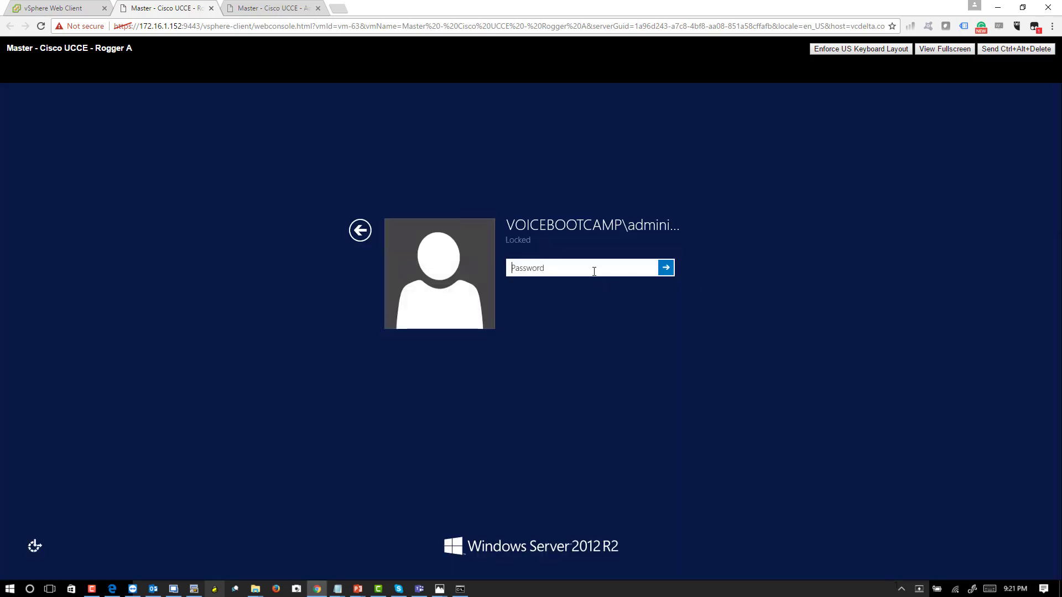
text(•••••••••••••••)
key(Return)
key(Return)
text(••••••••••••••)
key(Return)
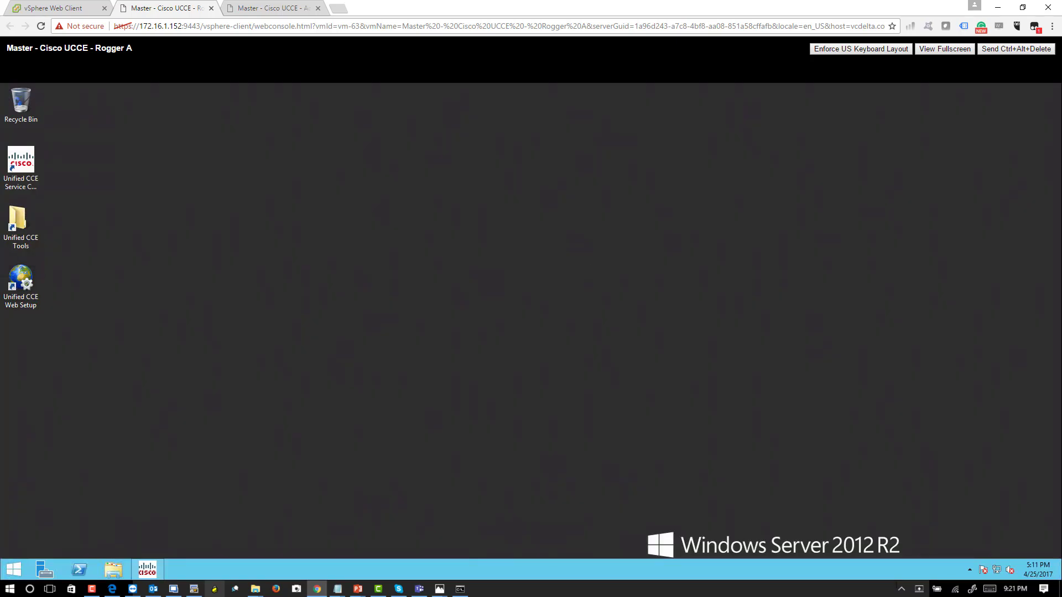
- Launch a command prompt with cmd and run whoami to check which account is signed in
right_click(12, 571)
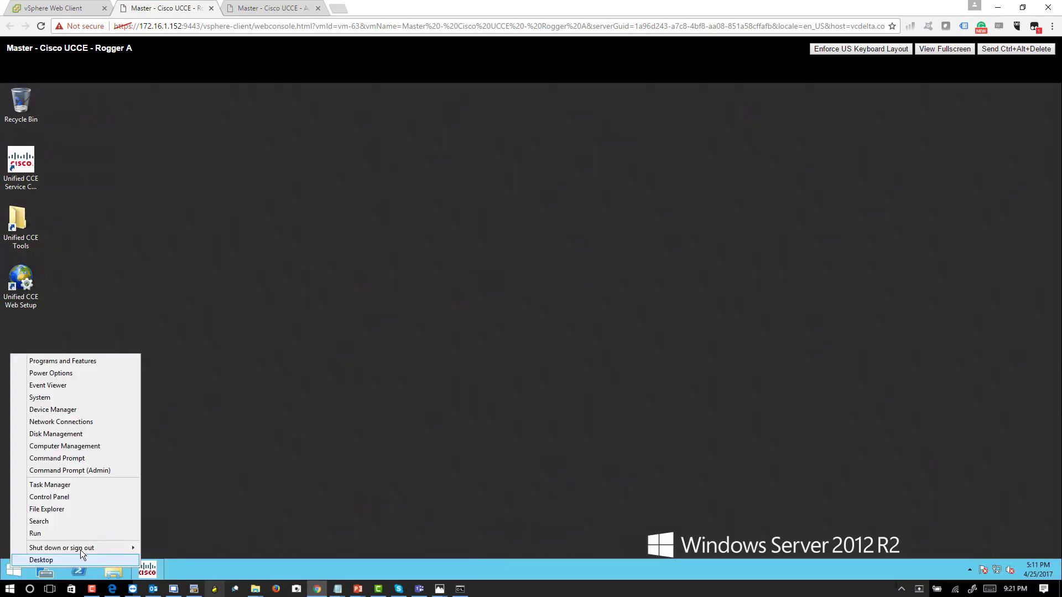
click(72, 539)
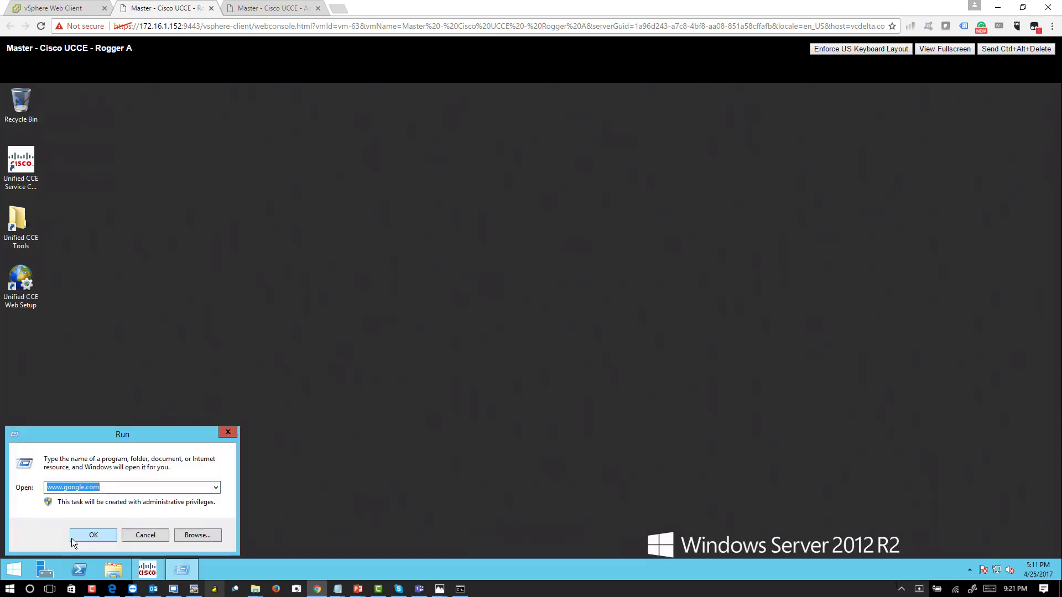
text(cmd)
key(Return)
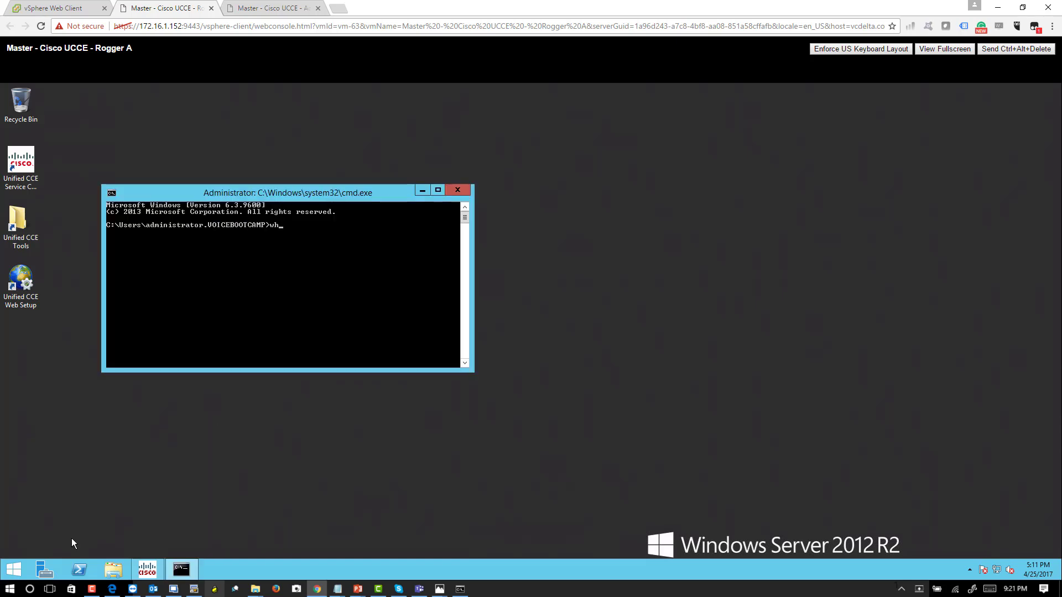
text(whoami)
key(Return)
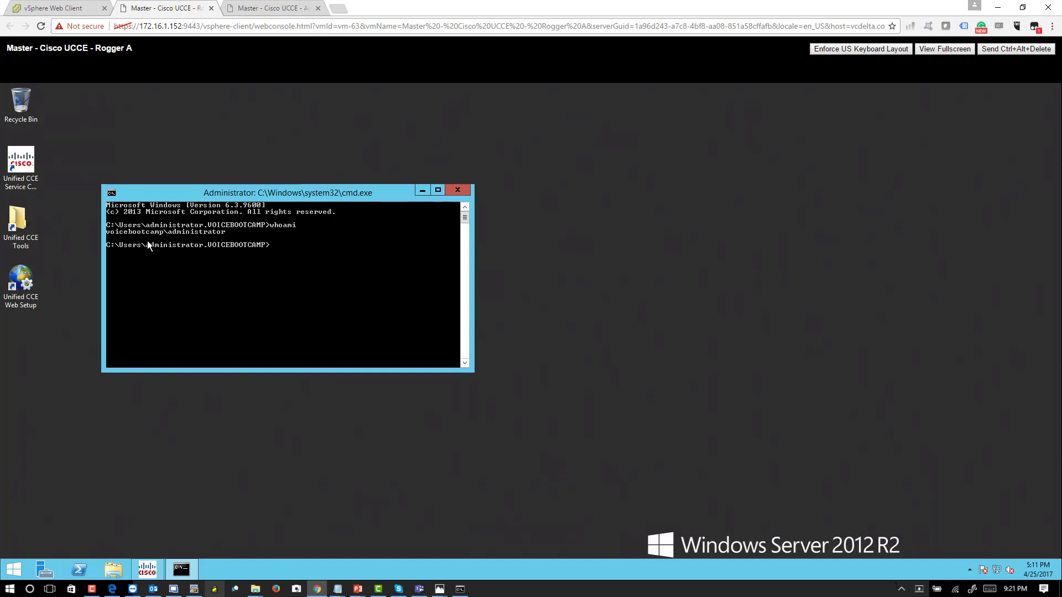
- Close the command prompt, review the Local Server properties in Server Manager, and close it
click(47, 569)
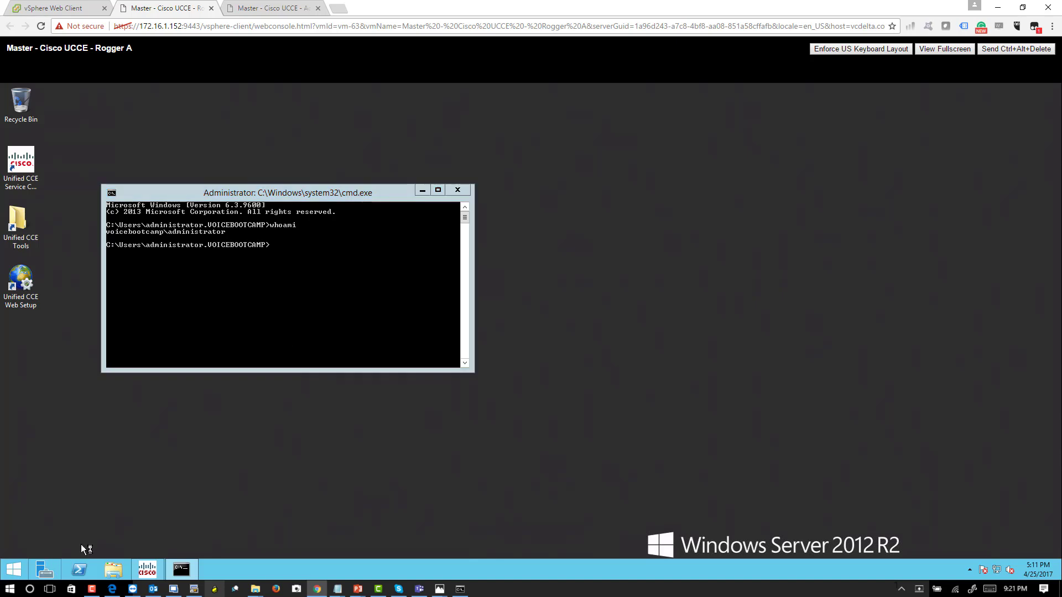
click(458, 192)
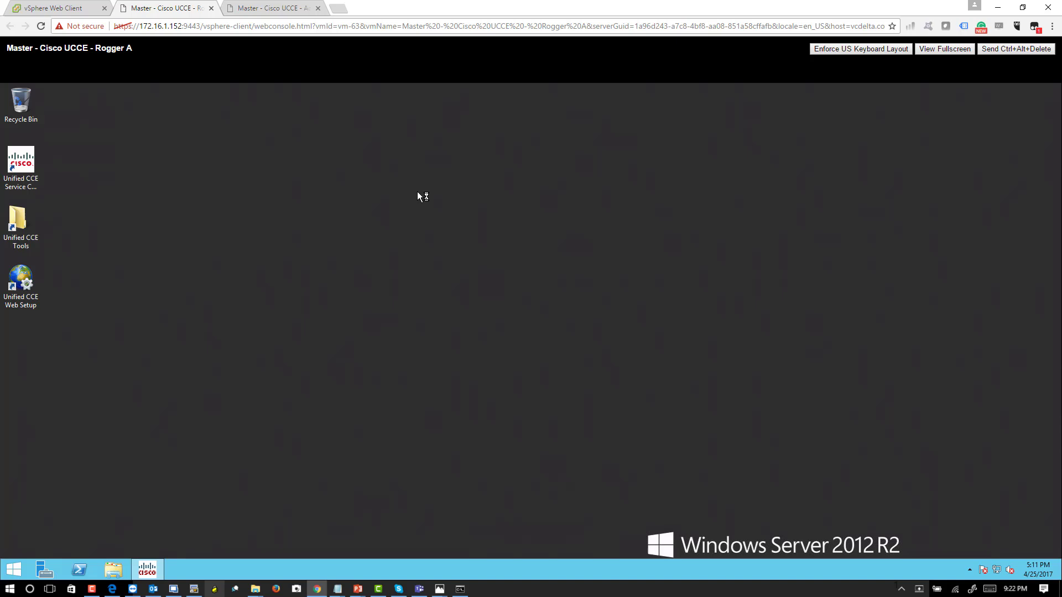
click(44, 574)
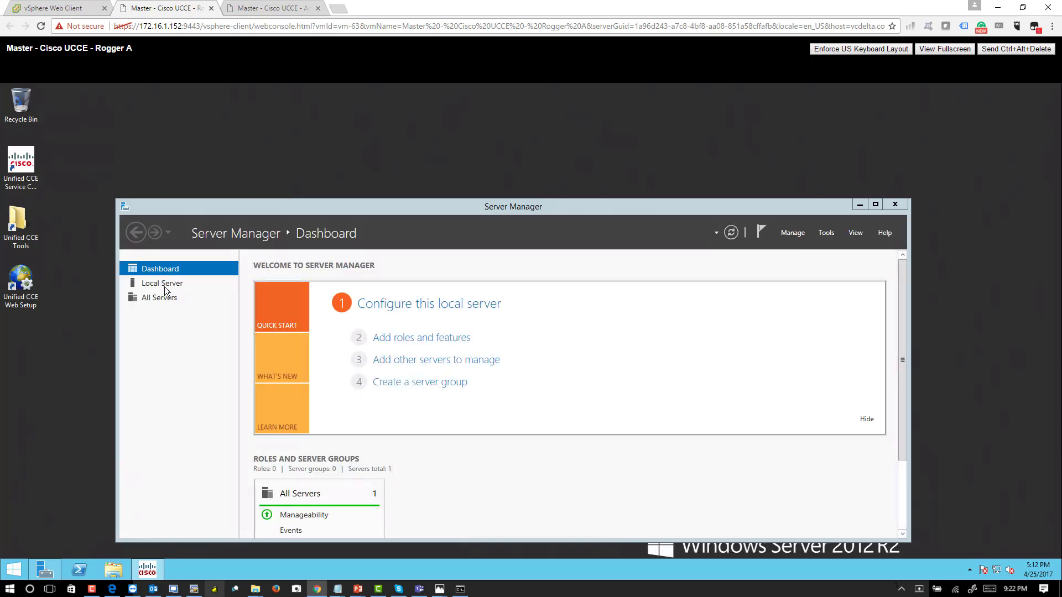
click(164, 284)
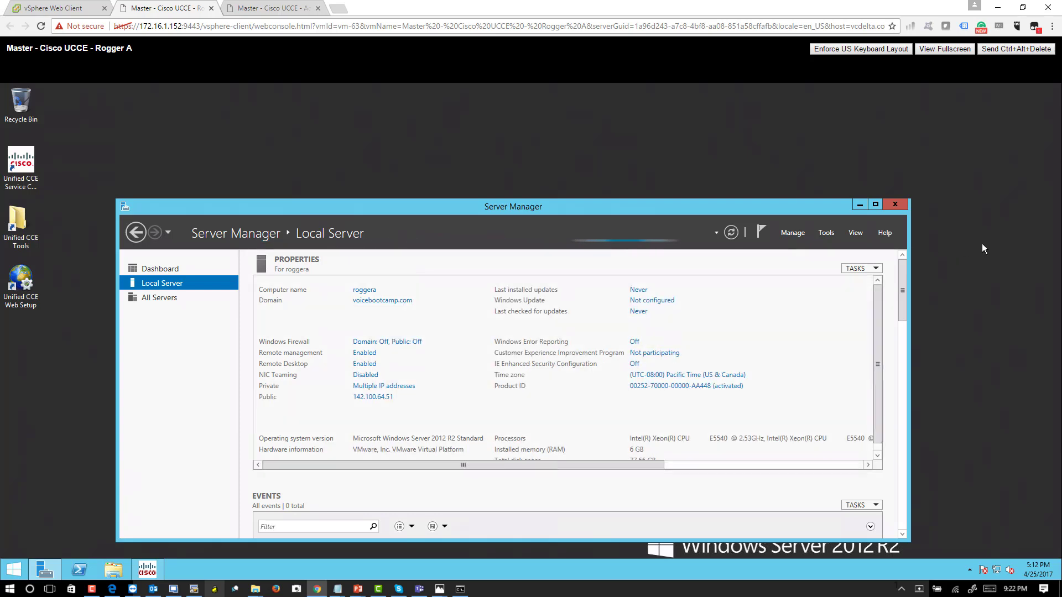
click(889, 206)
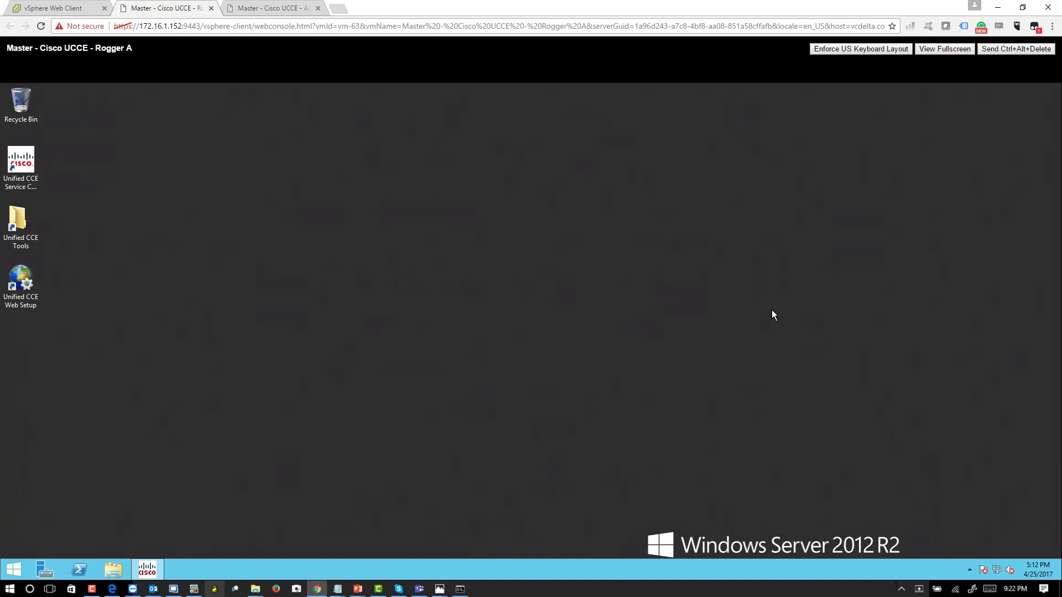
- Bring up the Cisco Unified ICM installation window and unlock the locked Rogger A session with the account password
click(155, 573)
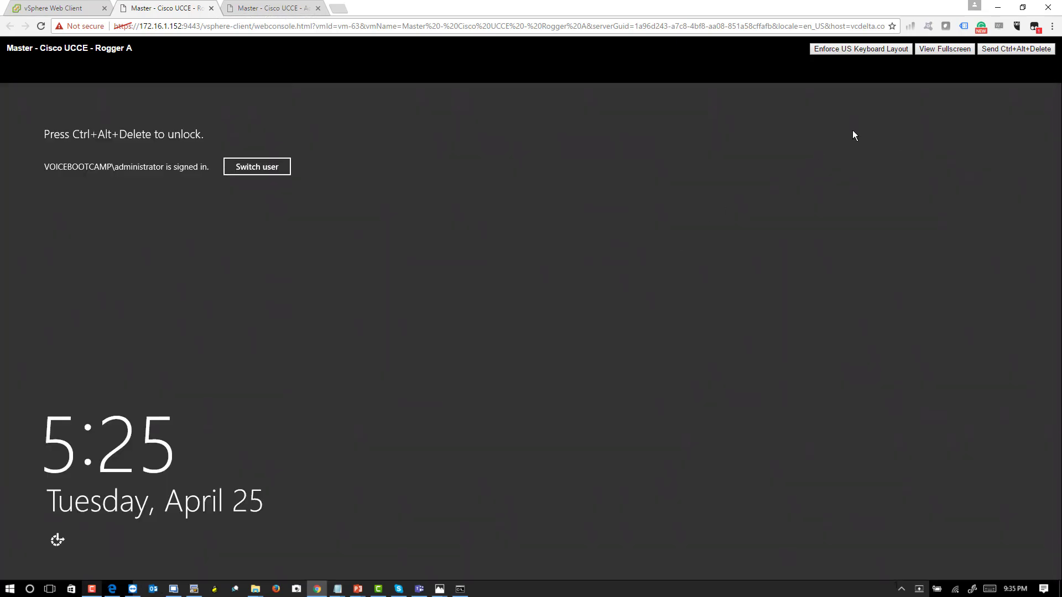
click(995, 50)
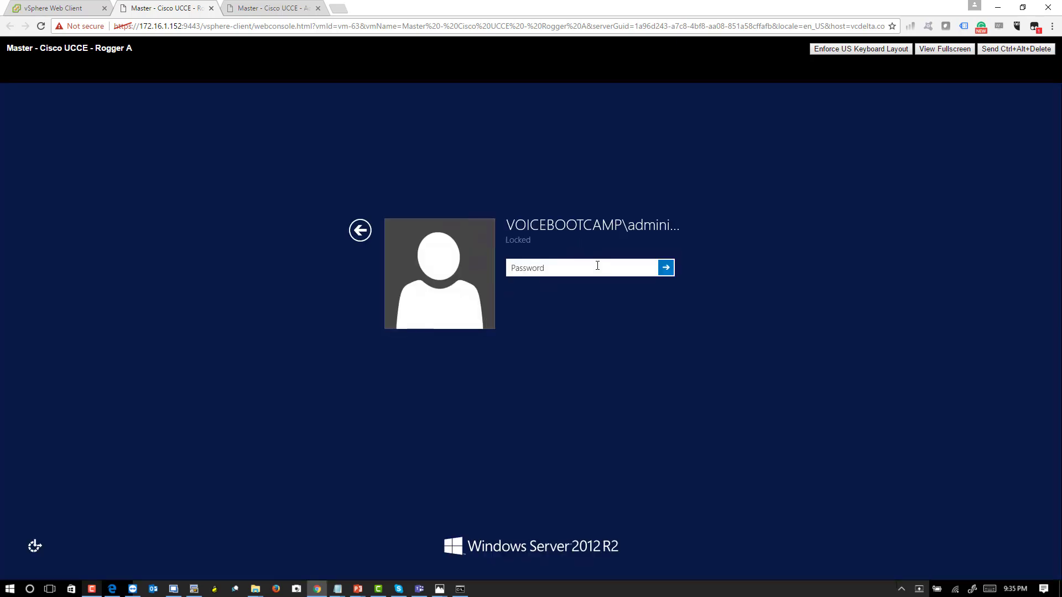
text(•••••••••••)
key(Return)
key(Return)
text(••••••••••••••)
key(Return)
key(Return)
text(••••••••••••••)
key(Return)
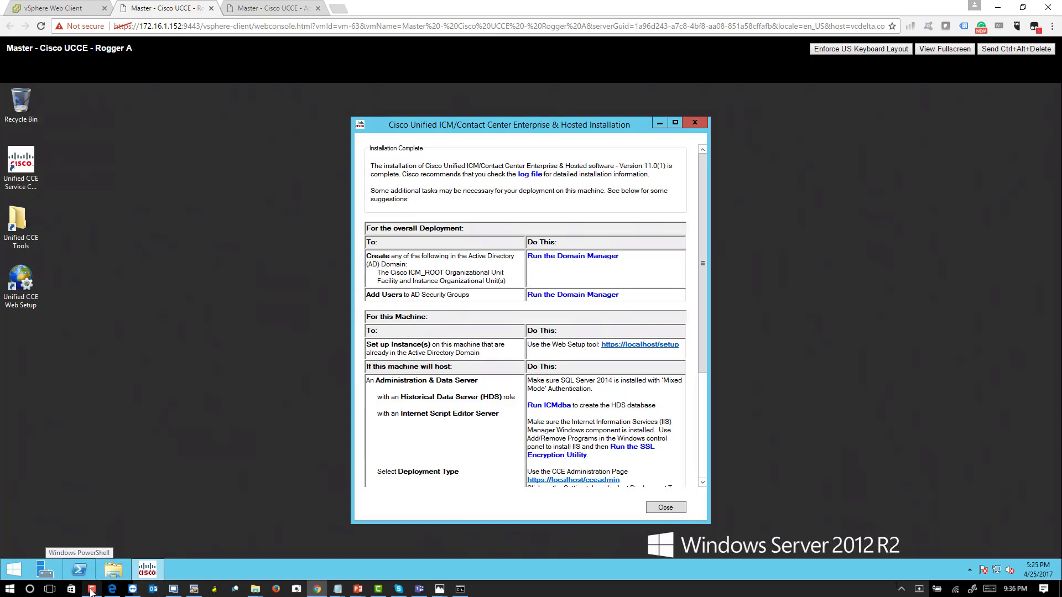
- Run the Domain Manager and add a Cisco root directly under the VOICEBOOTCAMP.COM domain
click(579, 263)
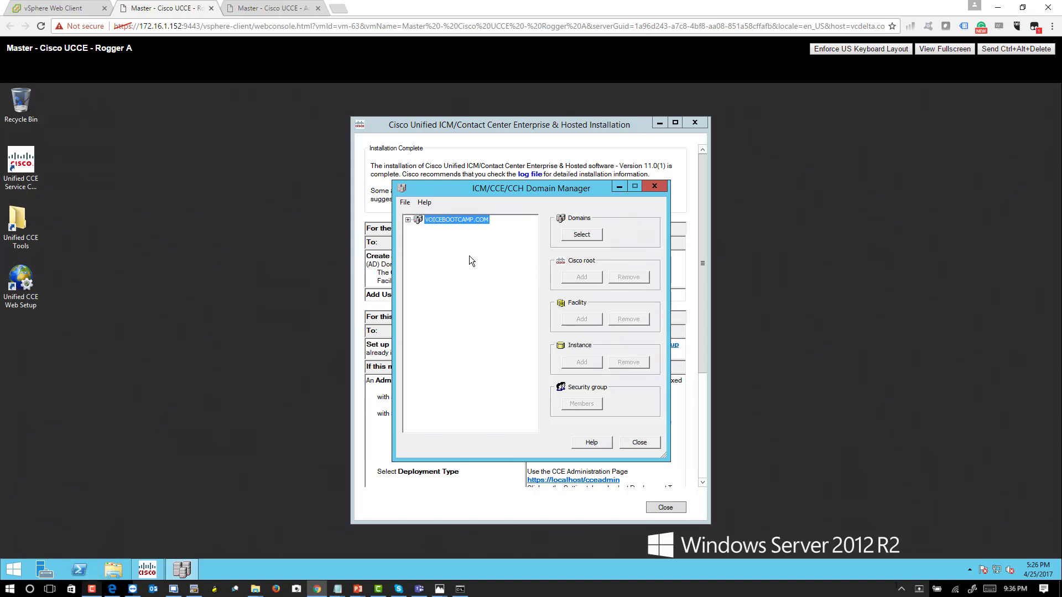
click(409, 220)
click(593, 282)
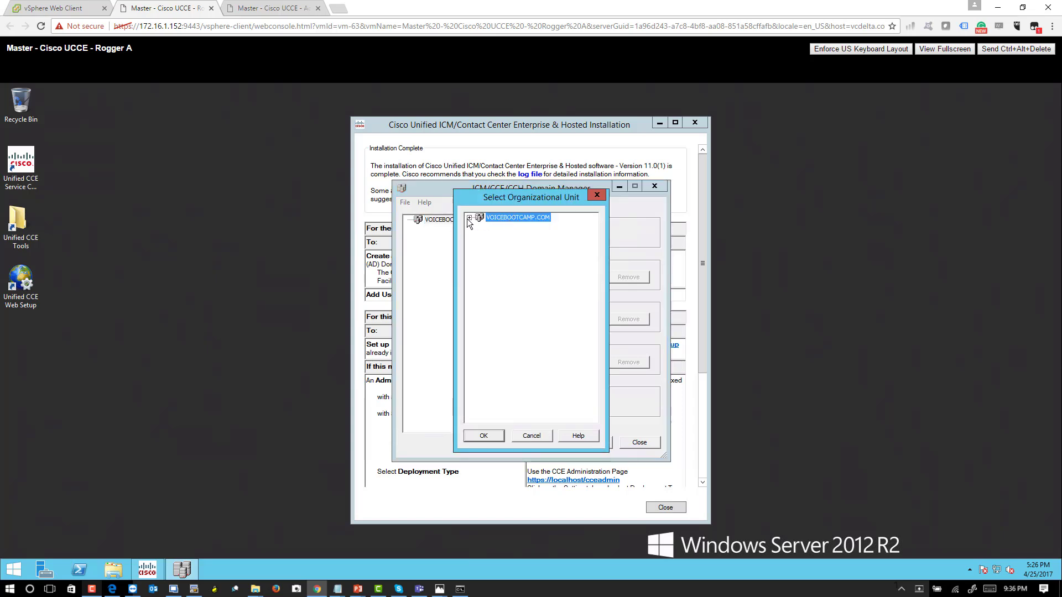
click(469, 218)
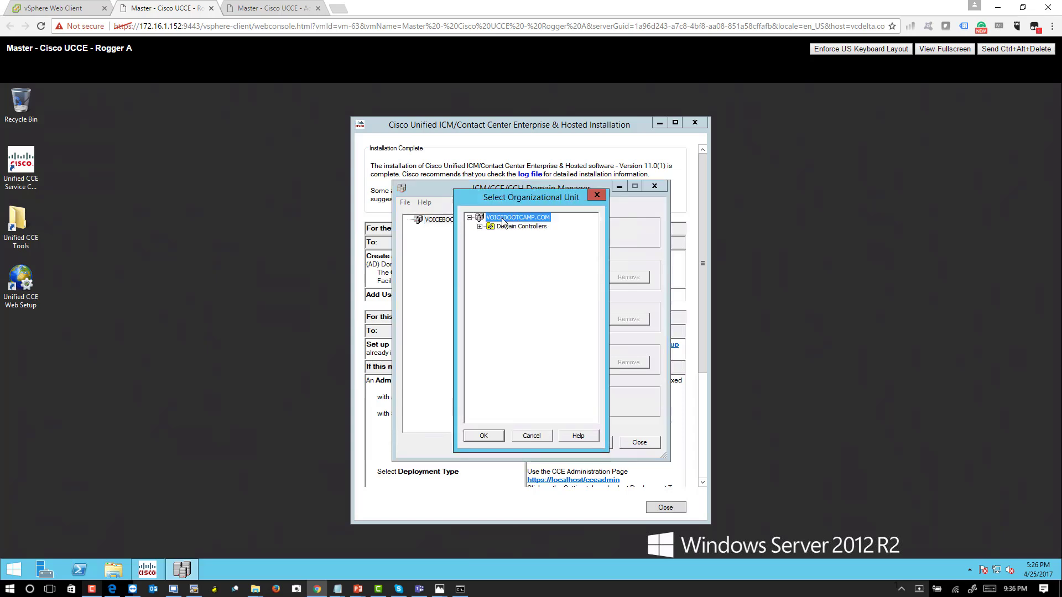
click(490, 436)
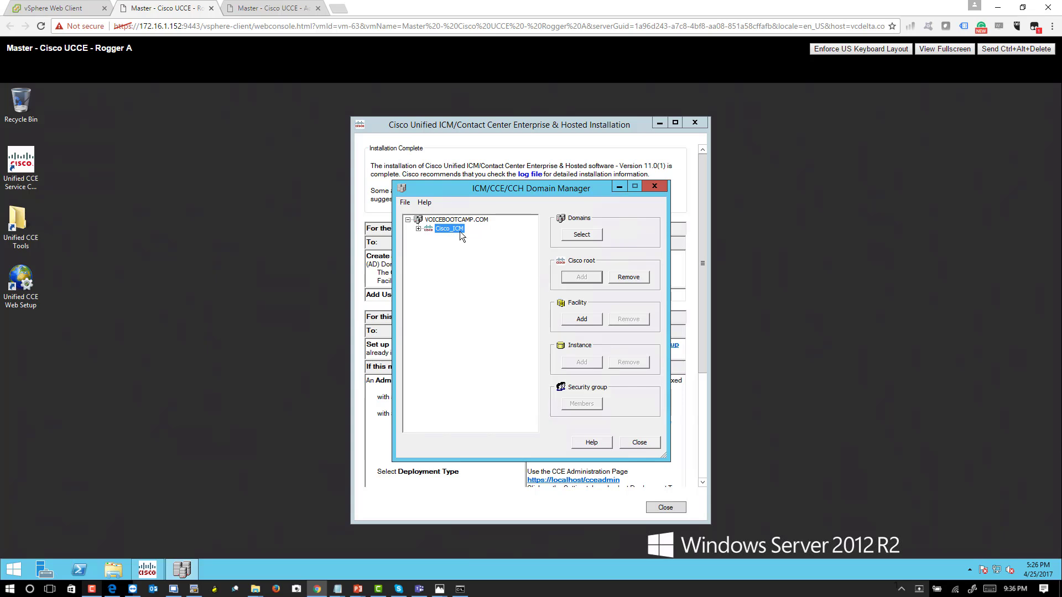
- Switch to the Active Directory server's console and unlock it with the administrator's account password
click(280, 15)
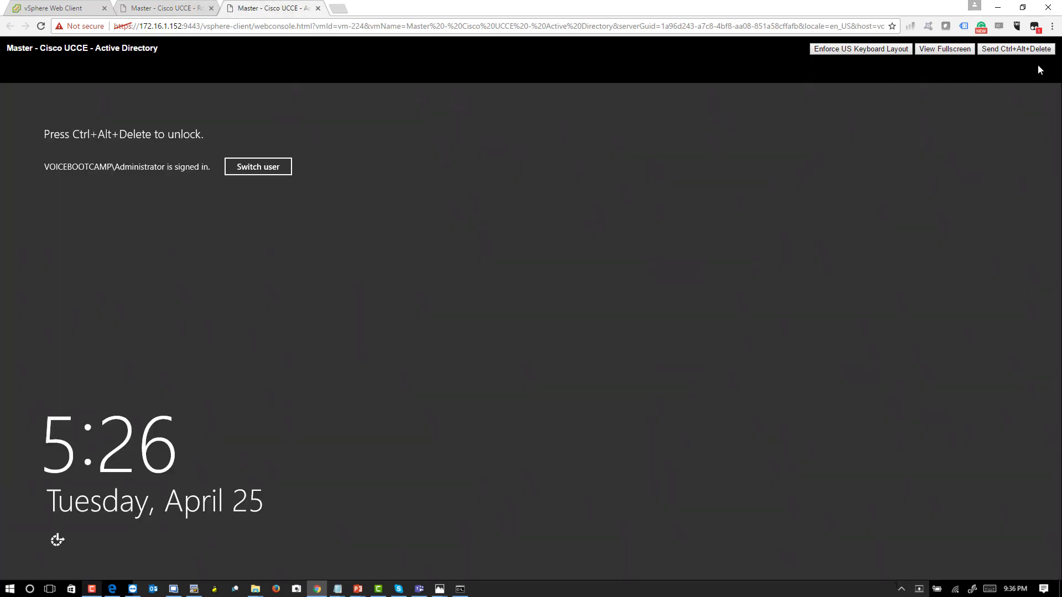
click(1017, 49)
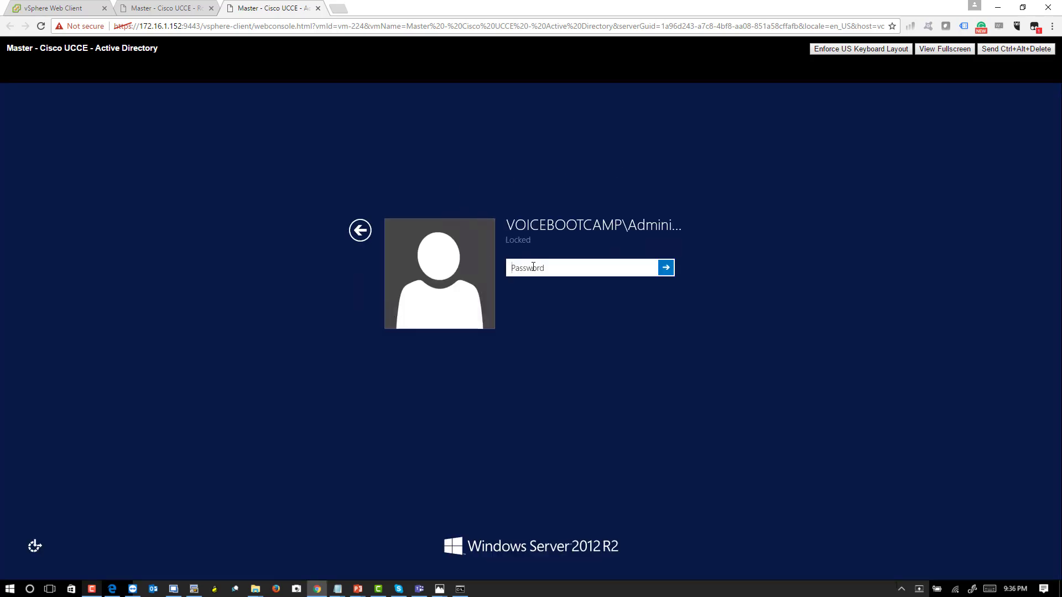
text(C1sco12345!)
key(Return)
key(Return)
text(C1sco12345!)
key(Return)
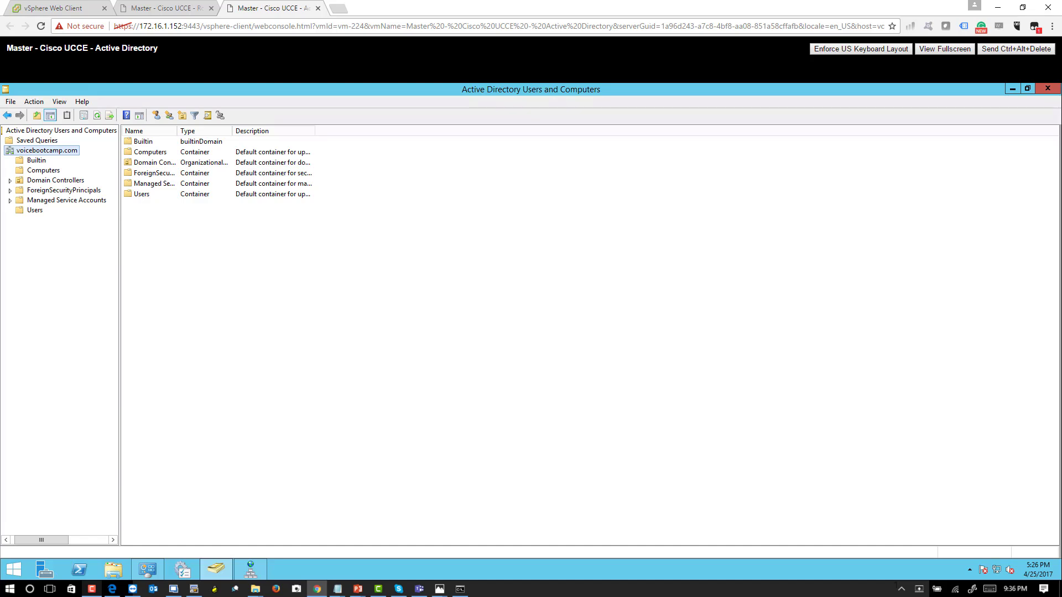
- Refresh the voicebootcamp.com domain and examine the groups in the Cisco_ICM organizational unit, widening the Name column
right_click(69, 151)
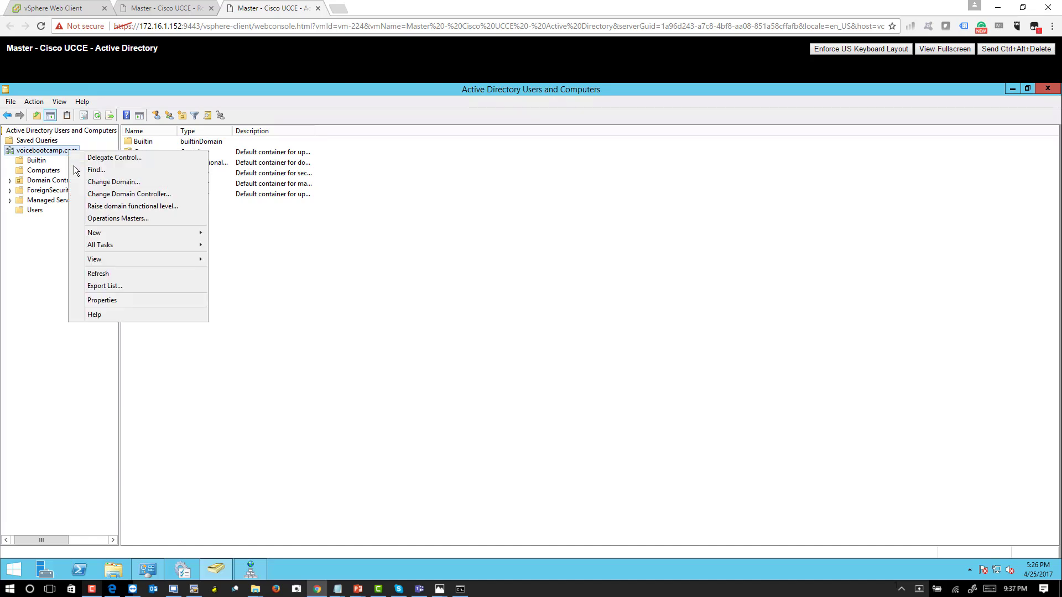
click(117, 274)
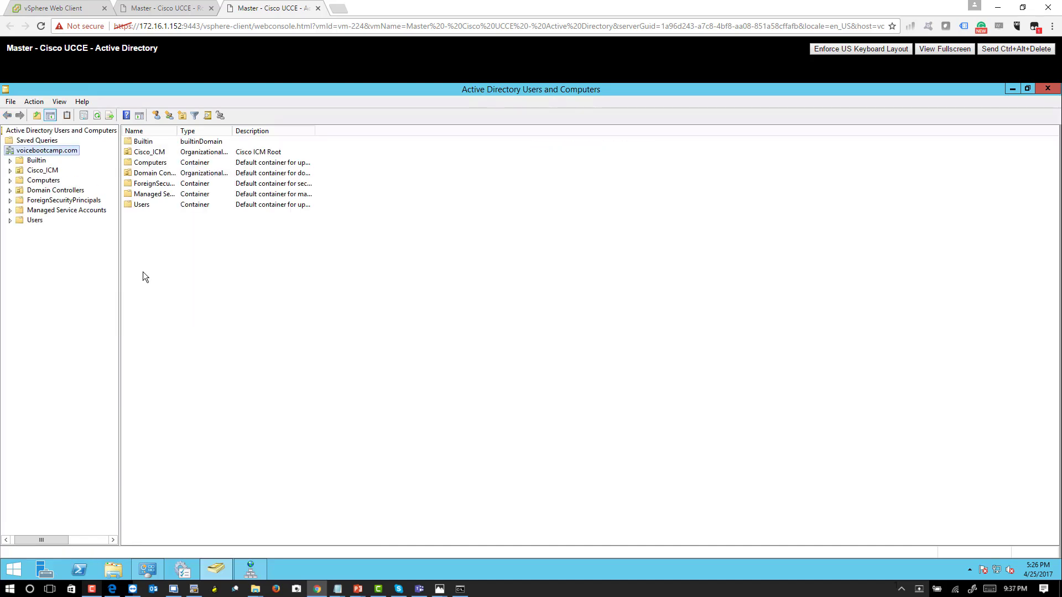
click(42, 171)
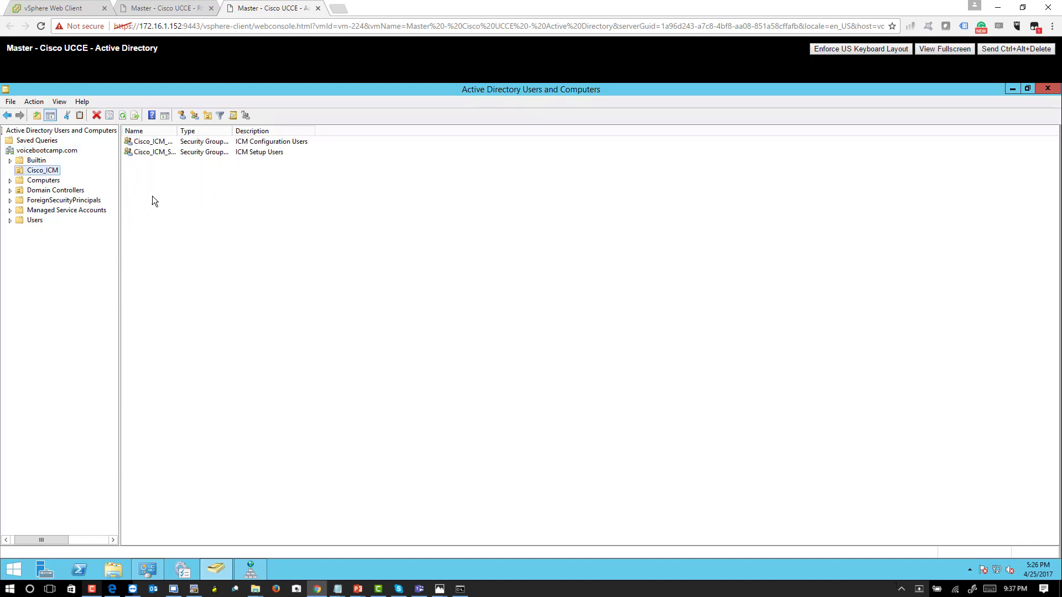
drag(177, 131, 222, 143)
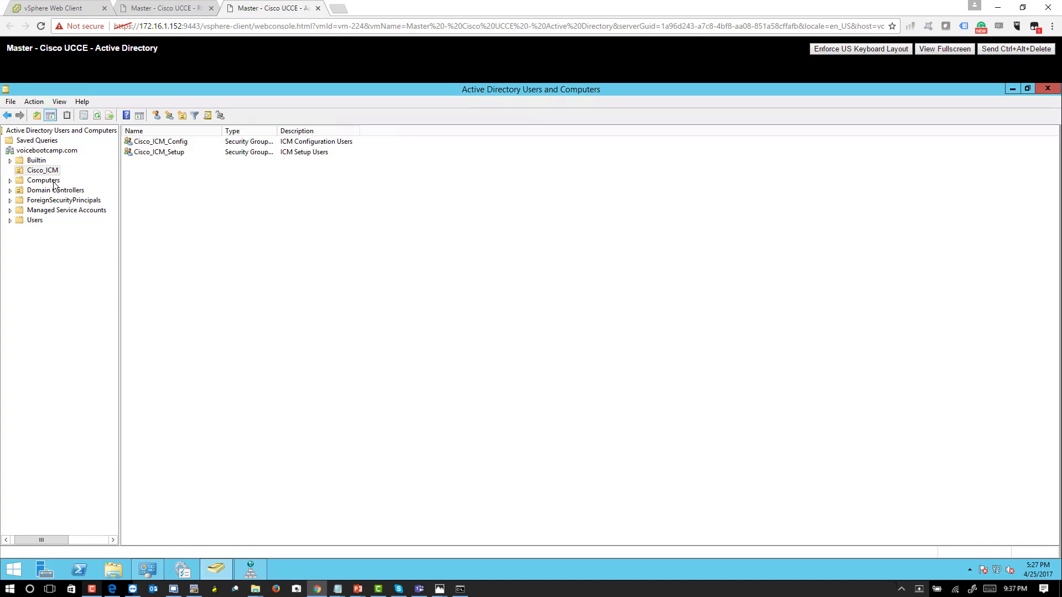
click(43, 170)
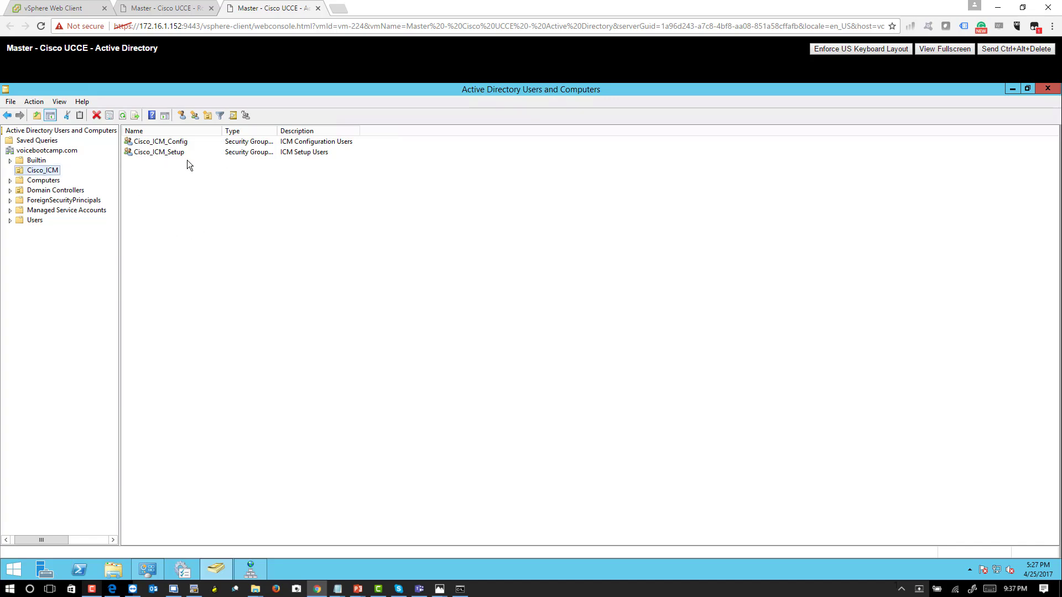
- Examine the member list of the Cisco_ICM_Setup security group in the Cisco_ICM organizational unit
drag(187, 160, 157, 145)
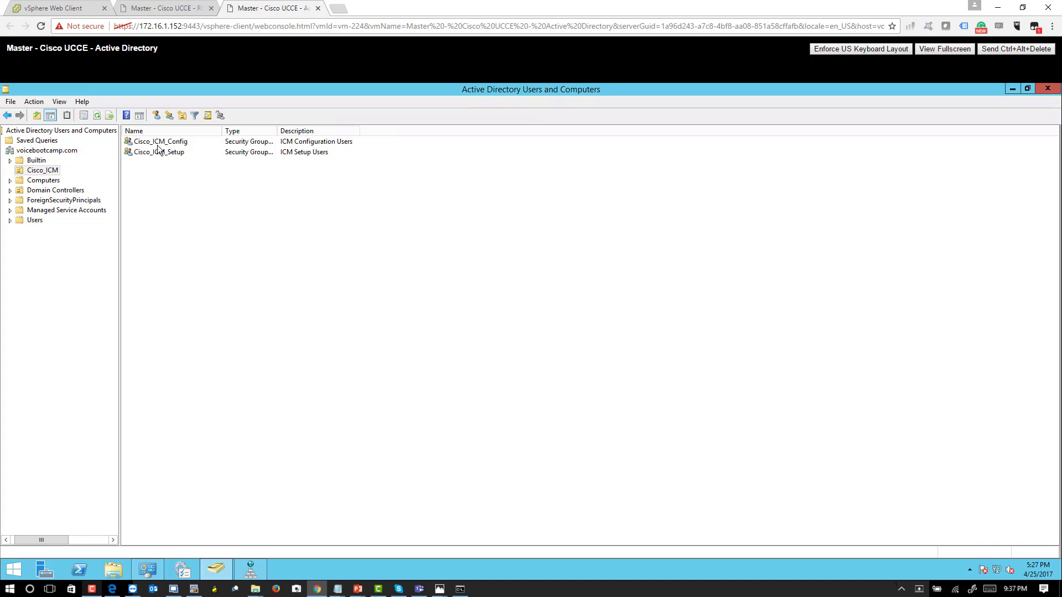
click(201, 202)
click(171, 152)
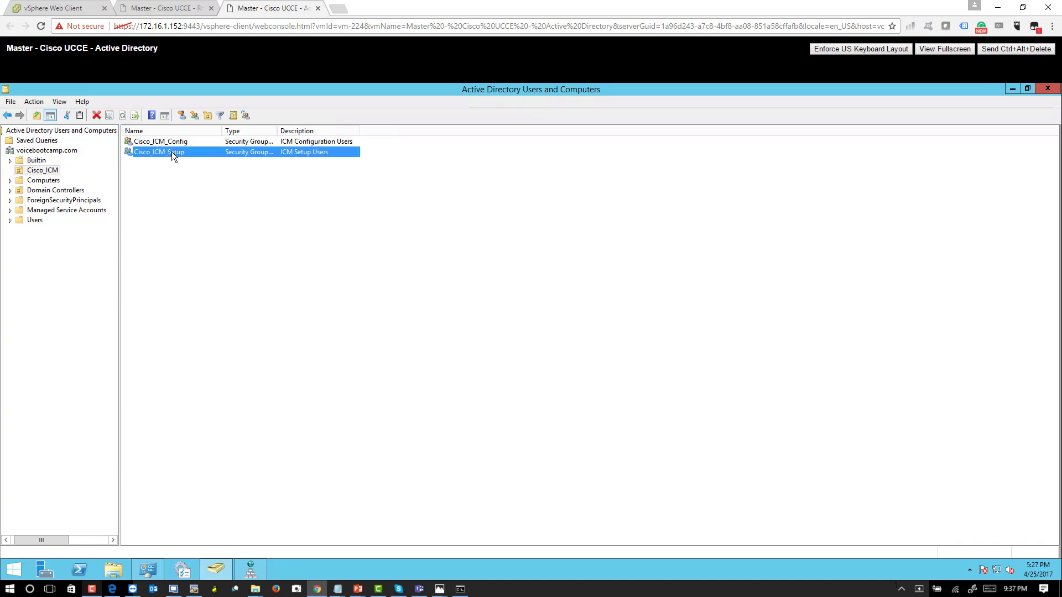
right_click(171, 152)
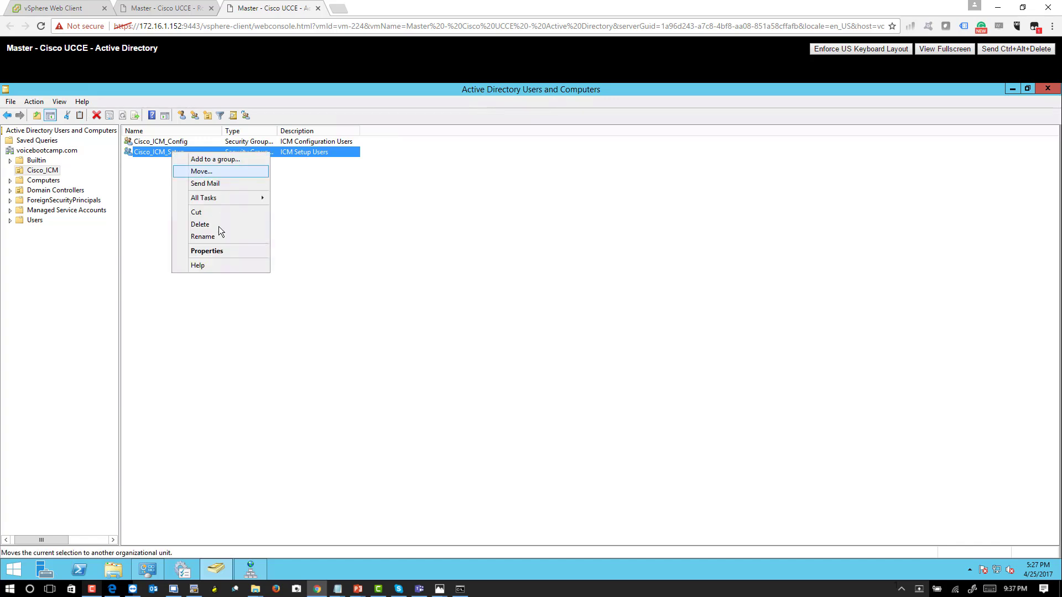
click(213, 251)
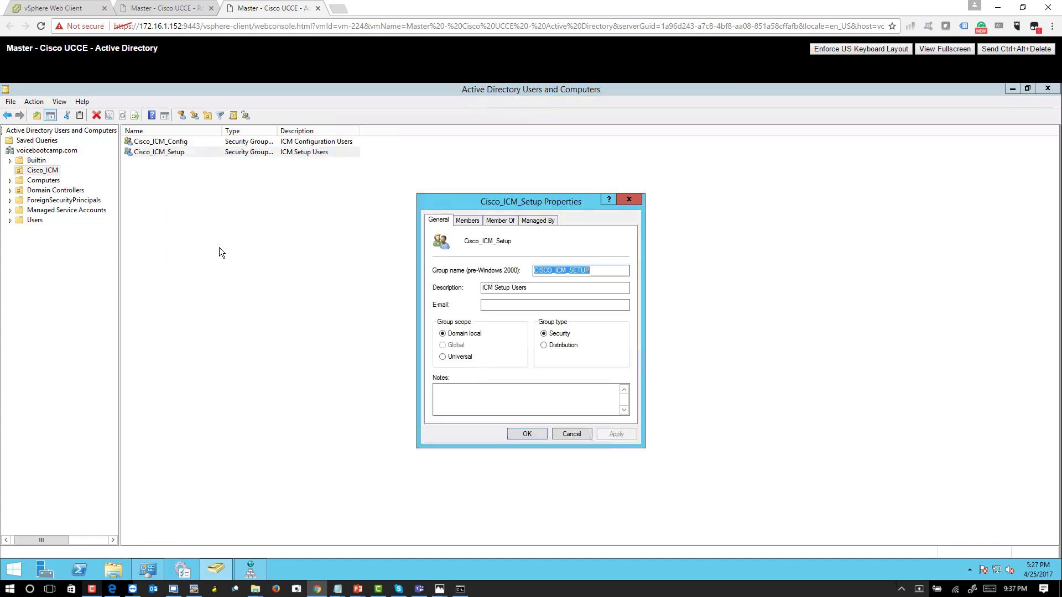
click(466, 221)
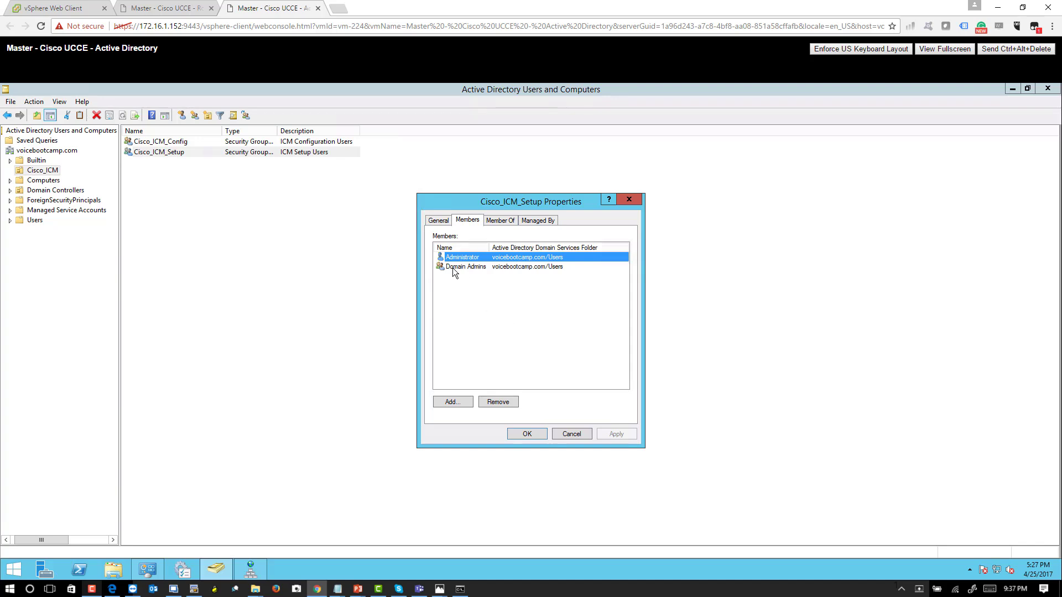
click(571, 434)
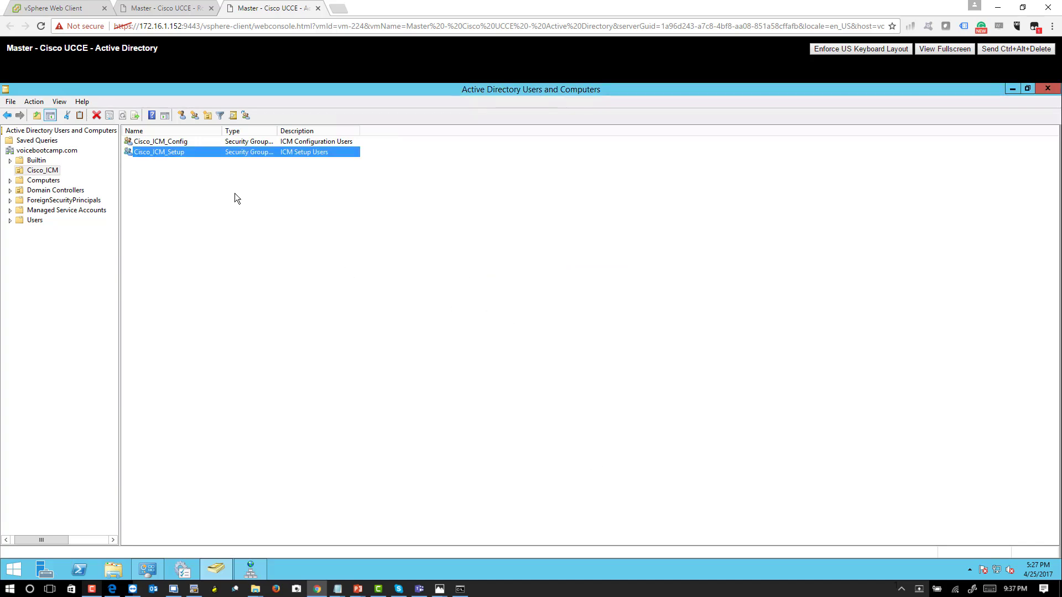
click(175, 142)
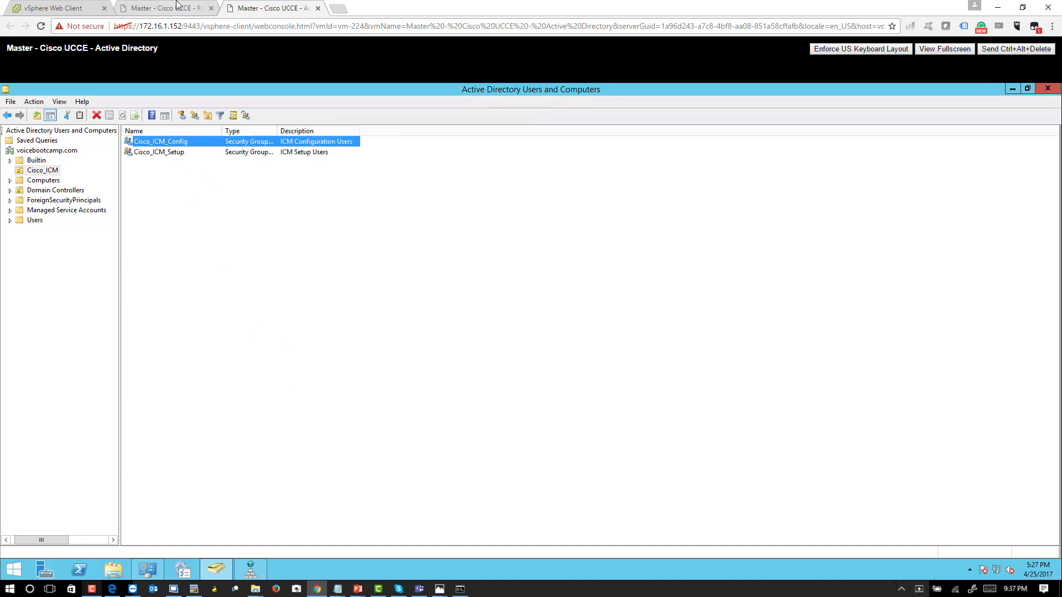
- Switch back to the Rogger A console and view the root-level Setup group's members, searching VOICEBOOTCAMP.COM for users without adding any
click(174, 6)
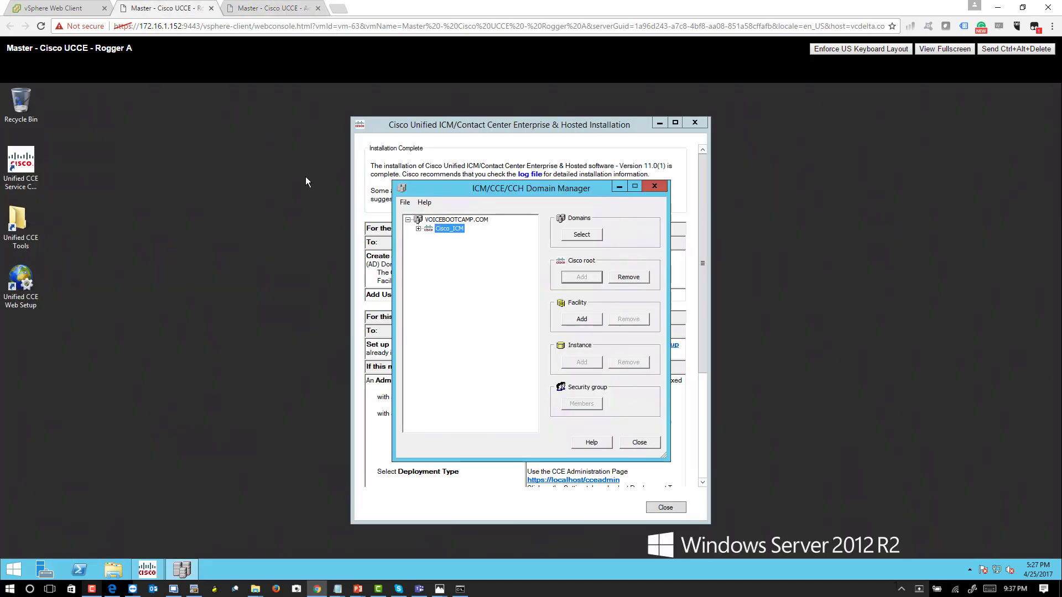
click(419, 228)
click(453, 246)
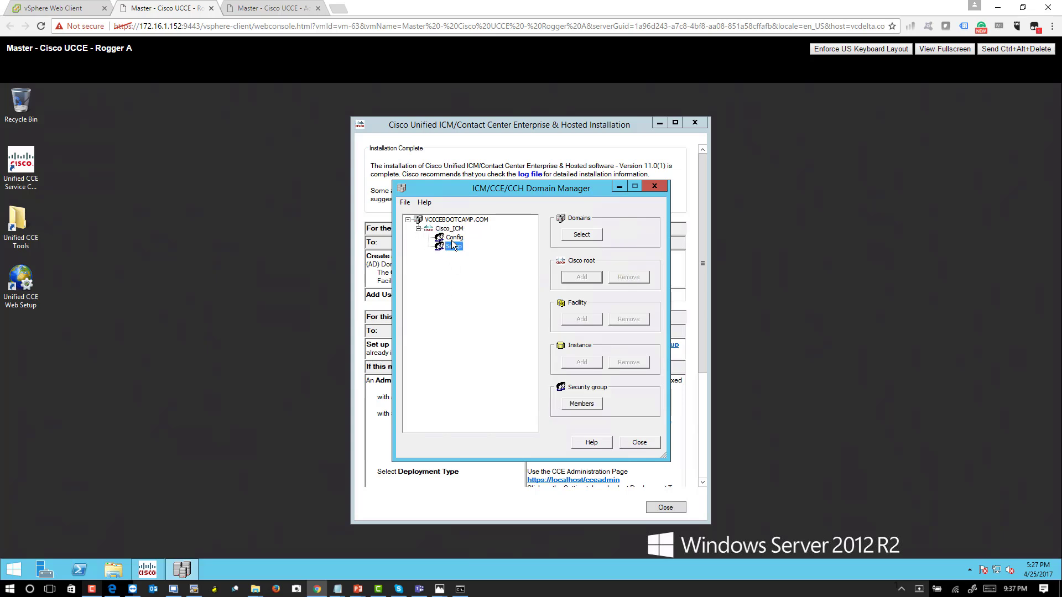
click(582, 405)
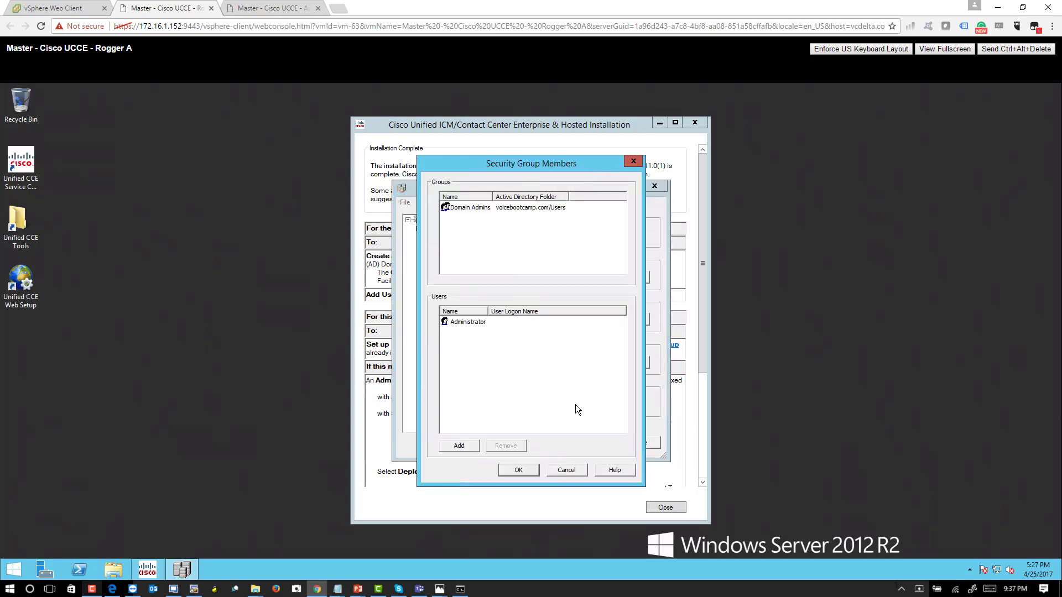
click(463, 445)
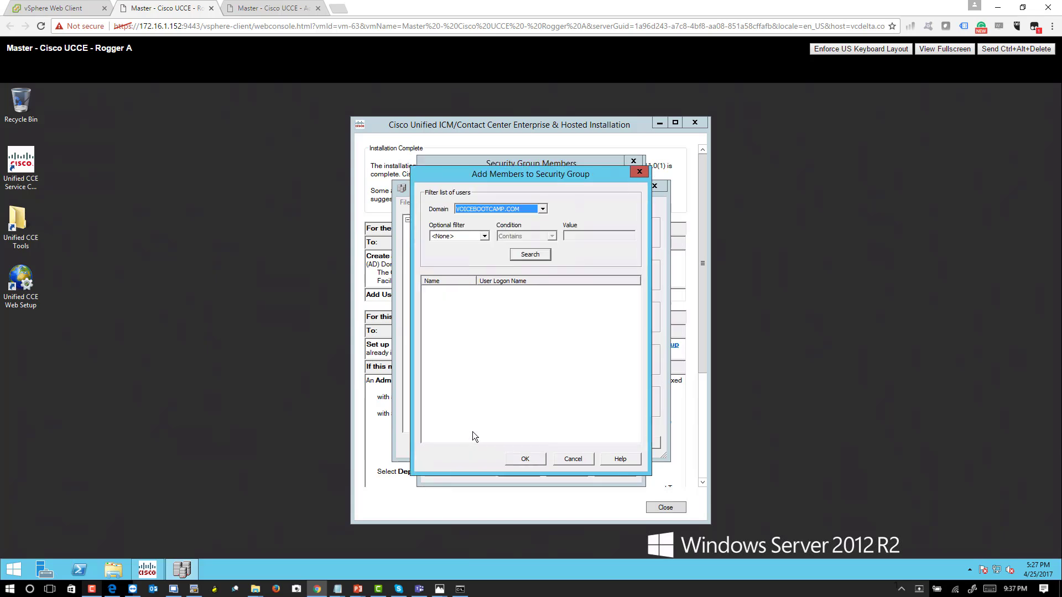
click(539, 258)
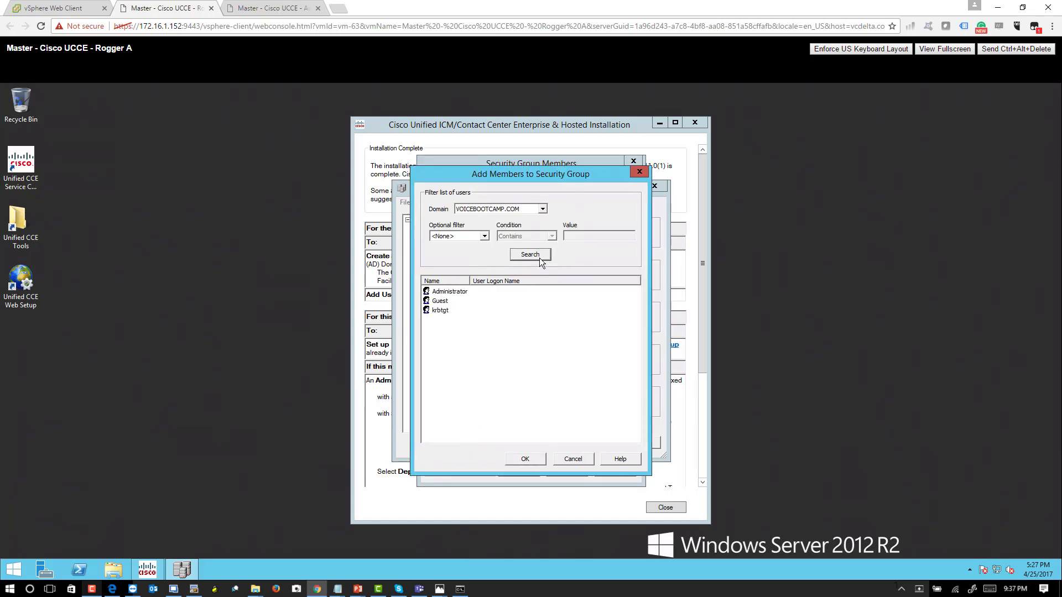
click(572, 460)
click(584, 471)
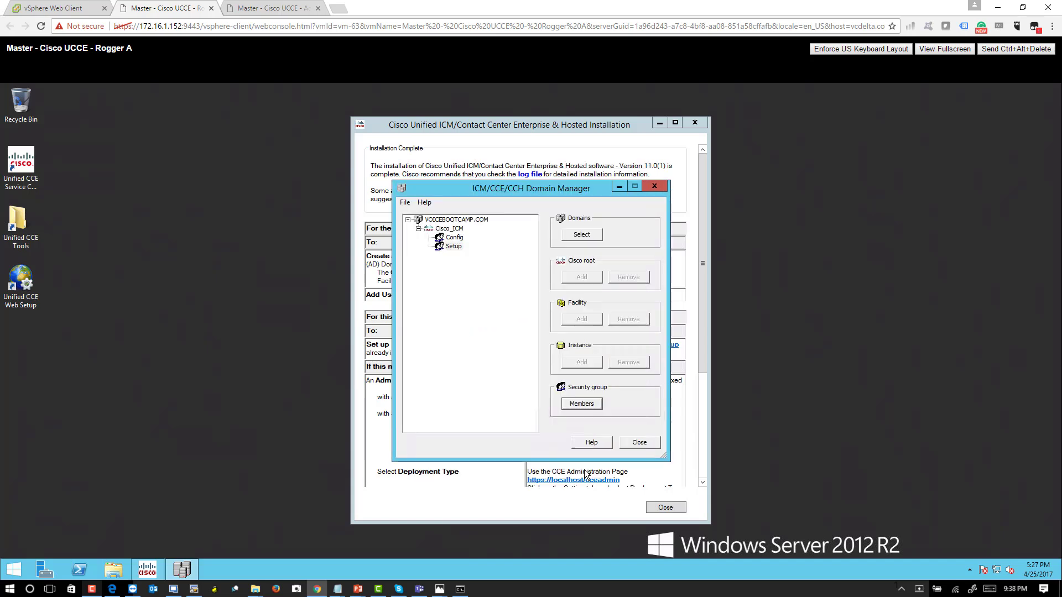
- Add a facility named WestCoast under the Cisco_ICM root in Domain Manager
click(454, 229)
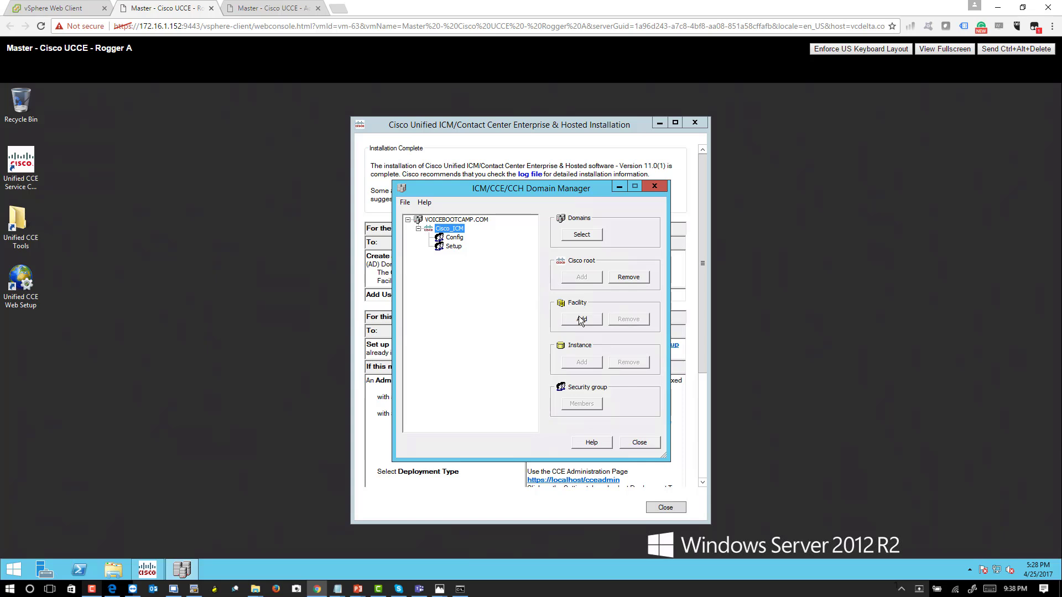
click(580, 320)
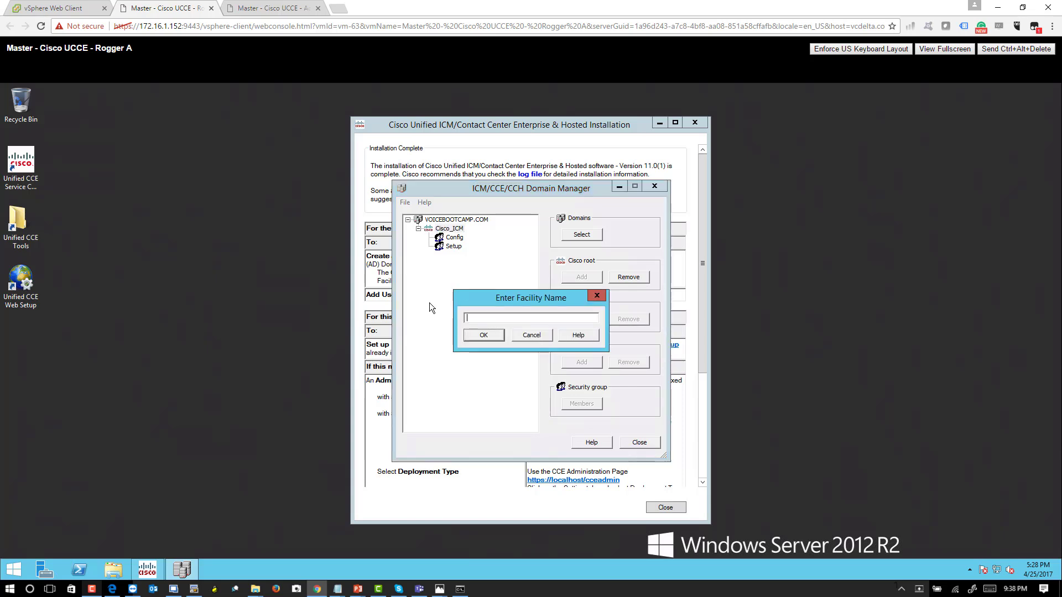
click(520, 337)
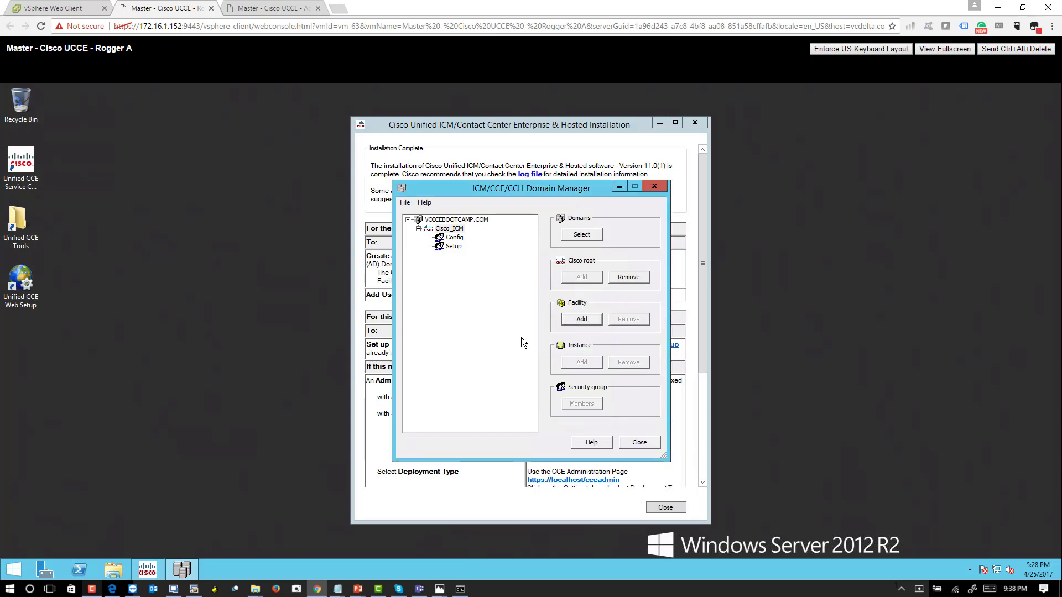
click(591, 319)
text(Westc)
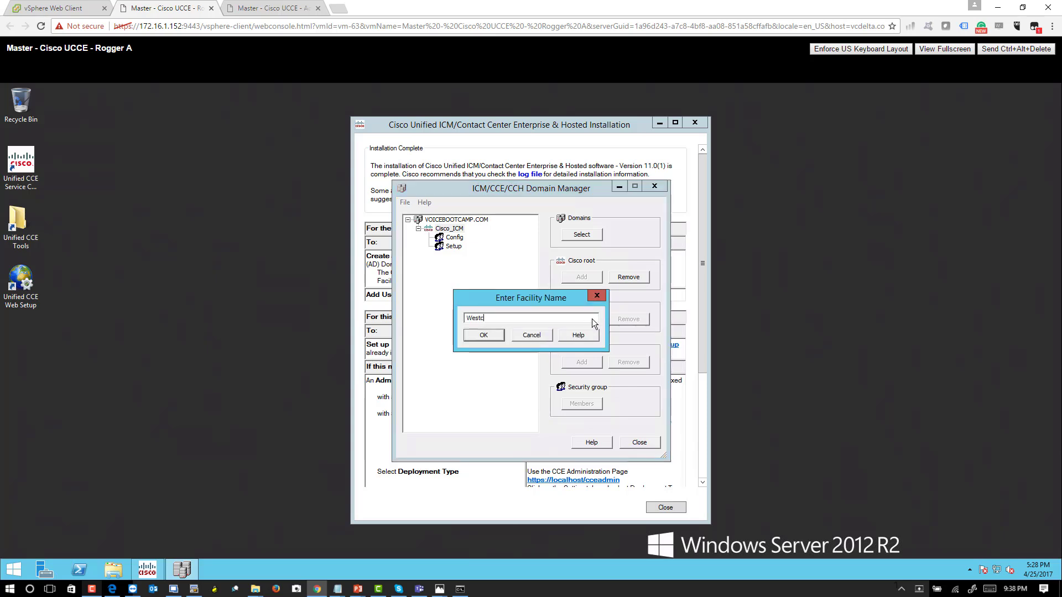
key(BackSpace)
text(Coast)
key(Return)
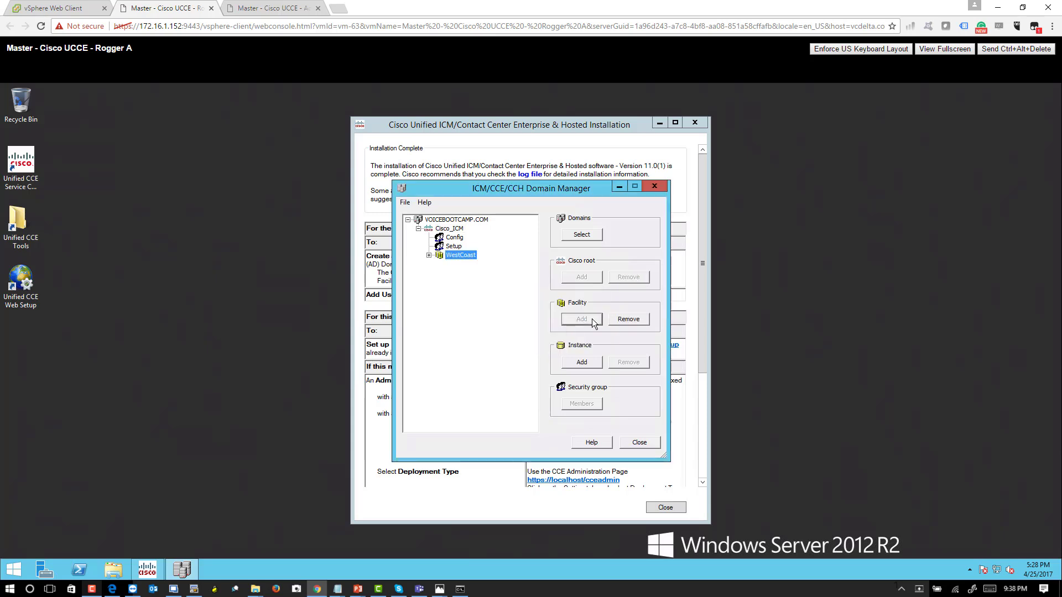
- Expand the WestCoast facility and look over its Config and Setup security groups alongside those of the Cisco root
click(430, 256)
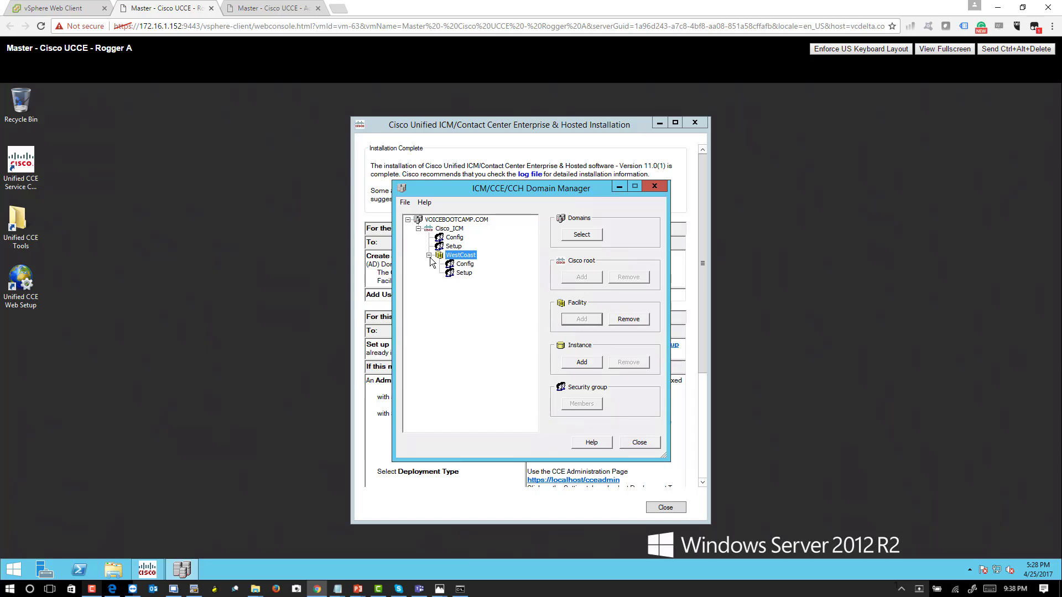
click(464, 273)
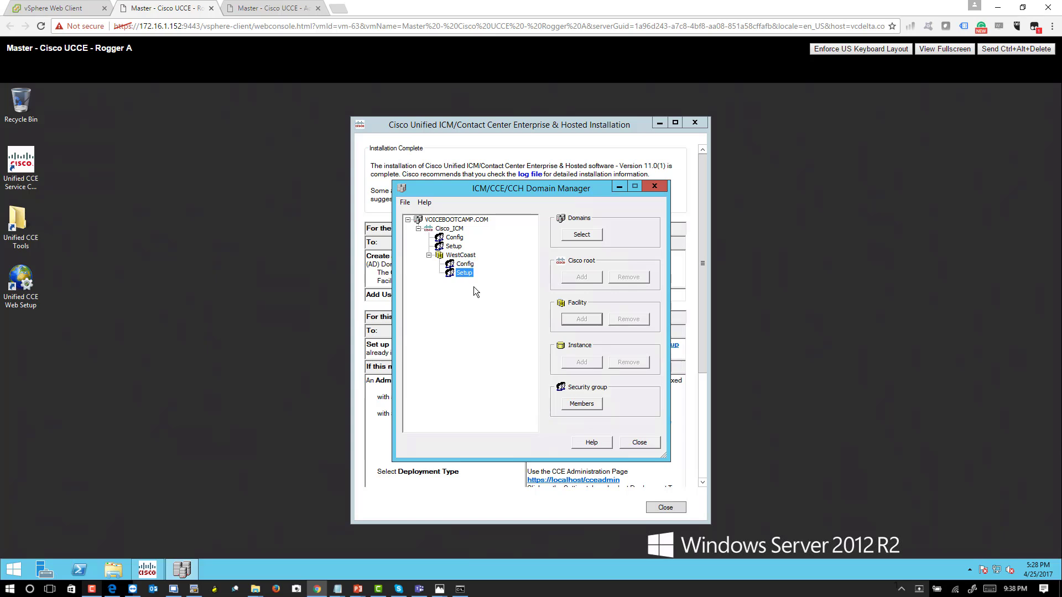
click(456, 238)
click(462, 257)
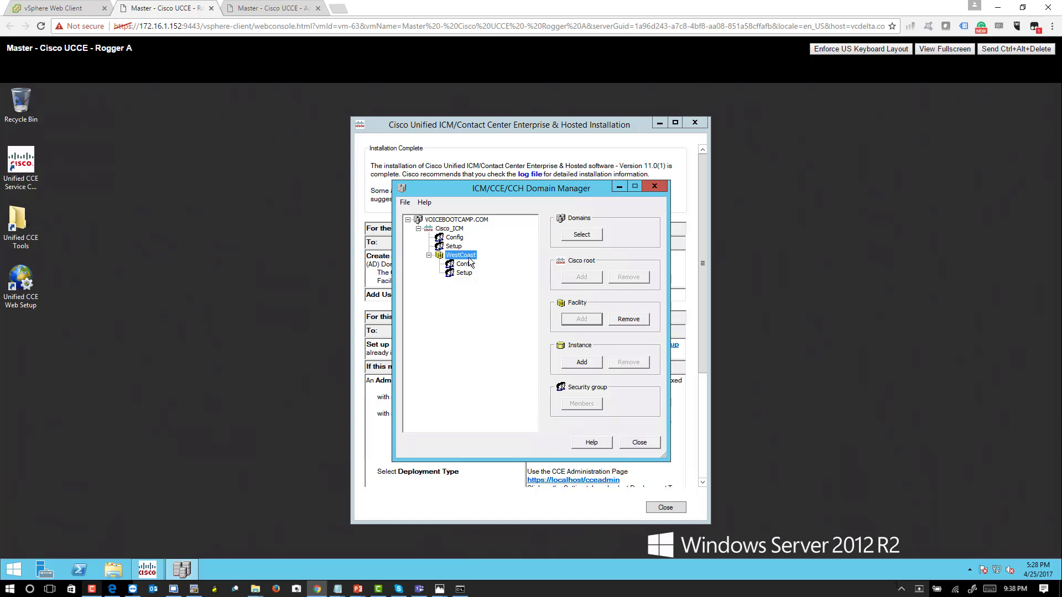
click(465, 264)
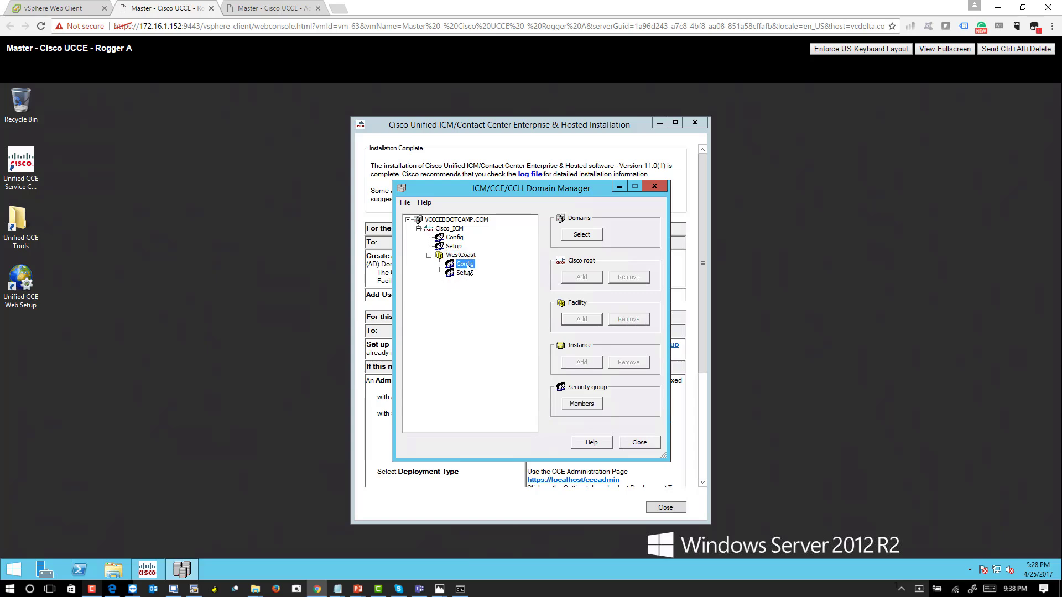
click(468, 274)
- Add an instance named VBC01 under the WestCoast facility
click(460, 255)
click(581, 362)
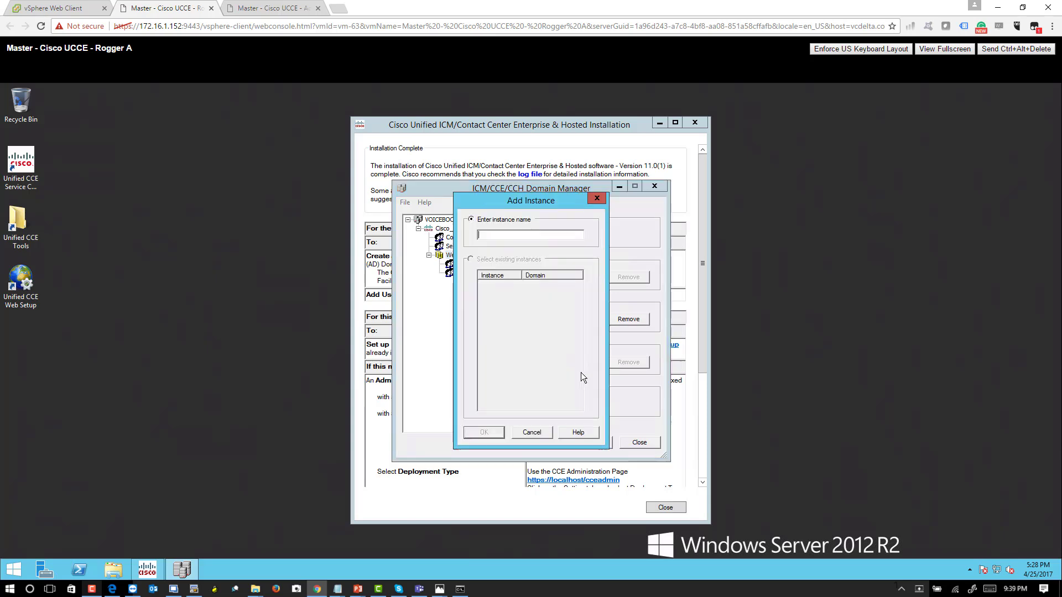
click(536, 433)
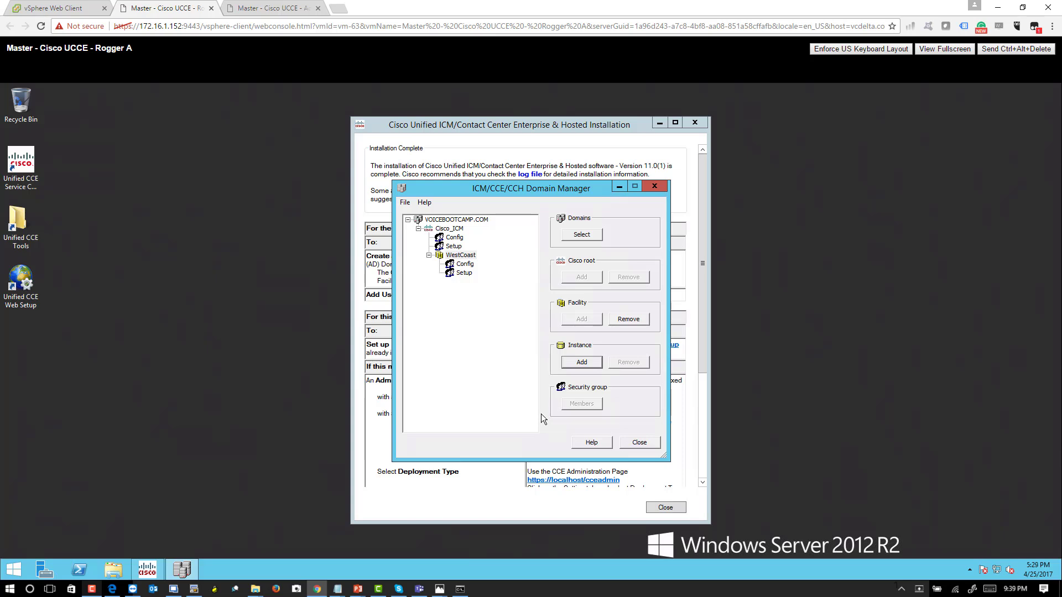
click(590, 365)
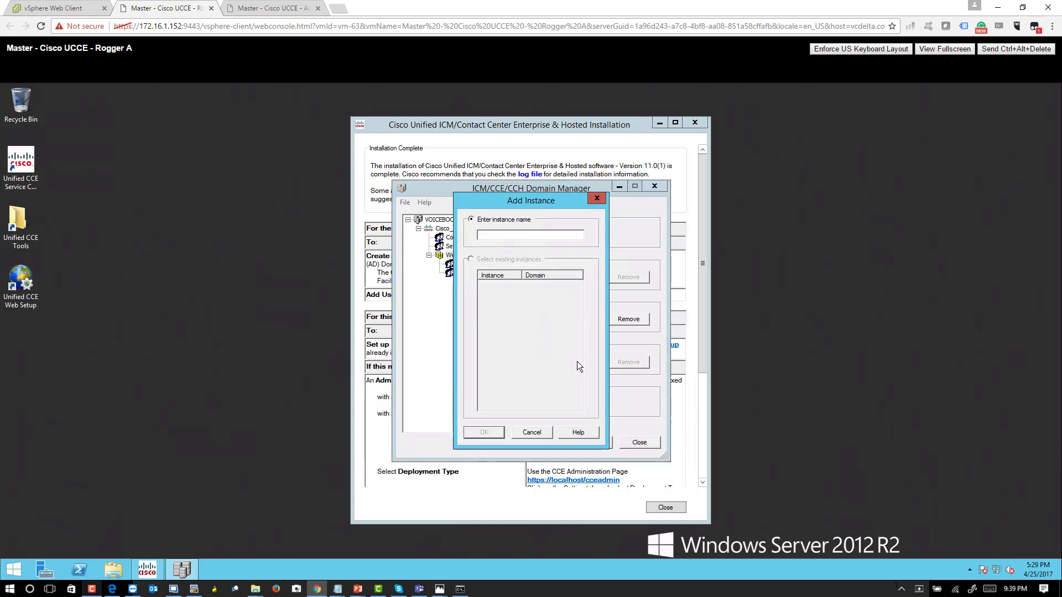
text(Voice)
key(BackSpace)
key(BackSpace)
key(BackSpace)
key(BackSpace)
text(VBC01)
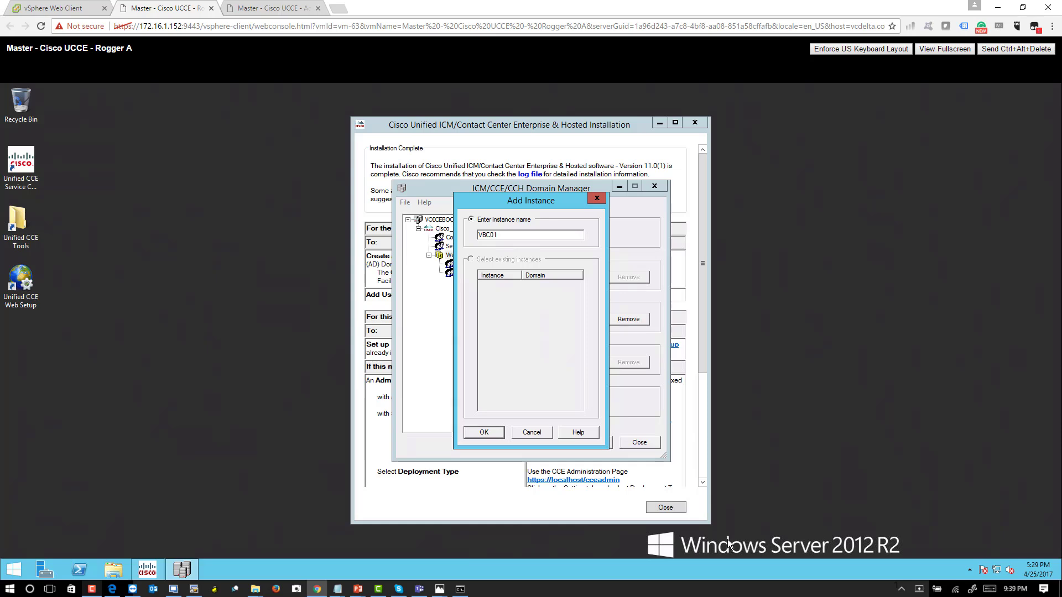
click(491, 436)
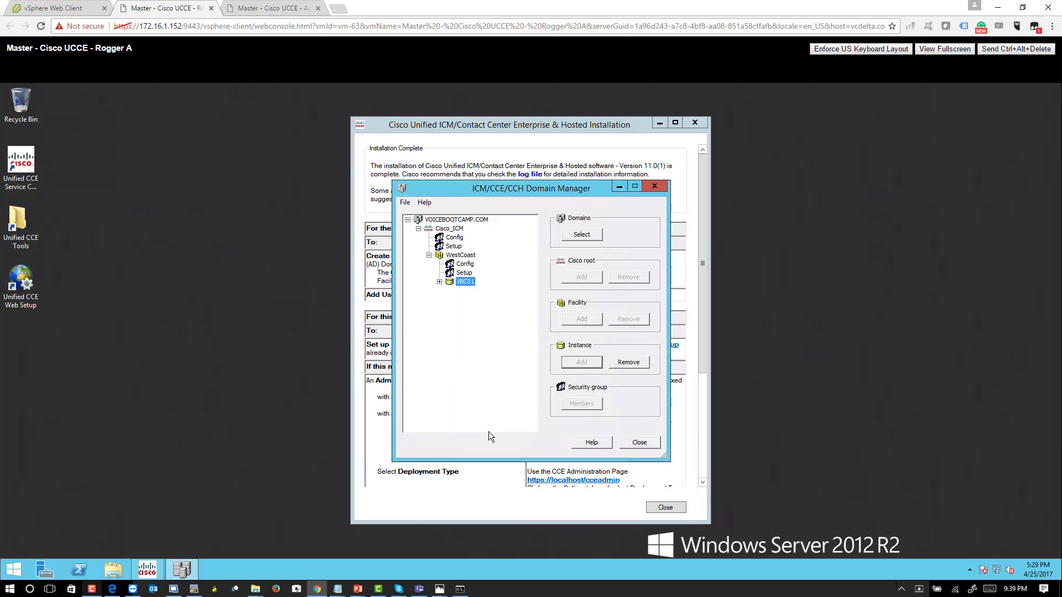
- Expand the VBC01 instance and look over its Config and Setup security groups
click(440, 283)
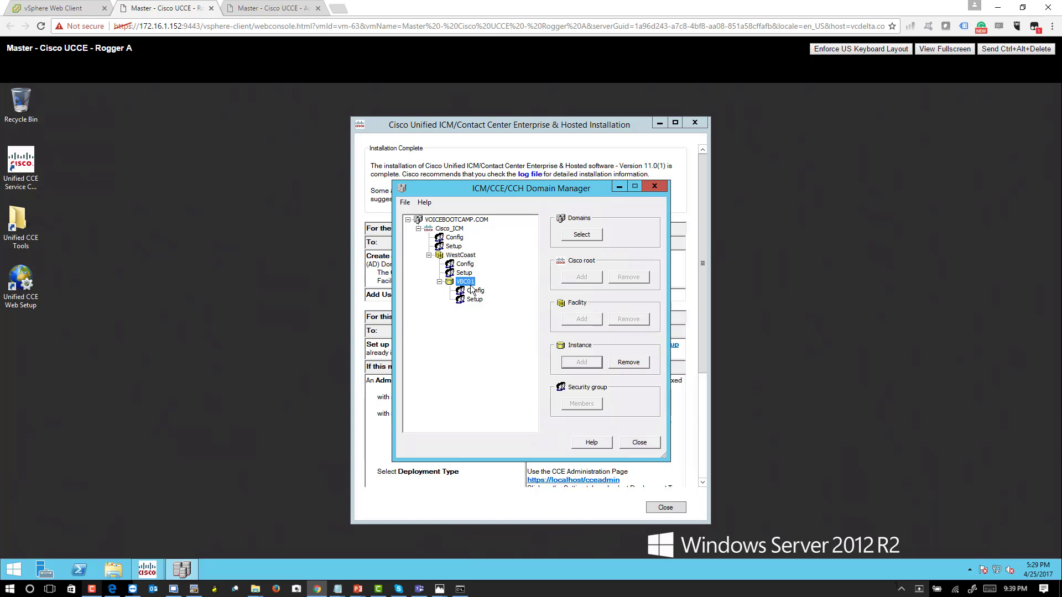
click(475, 293)
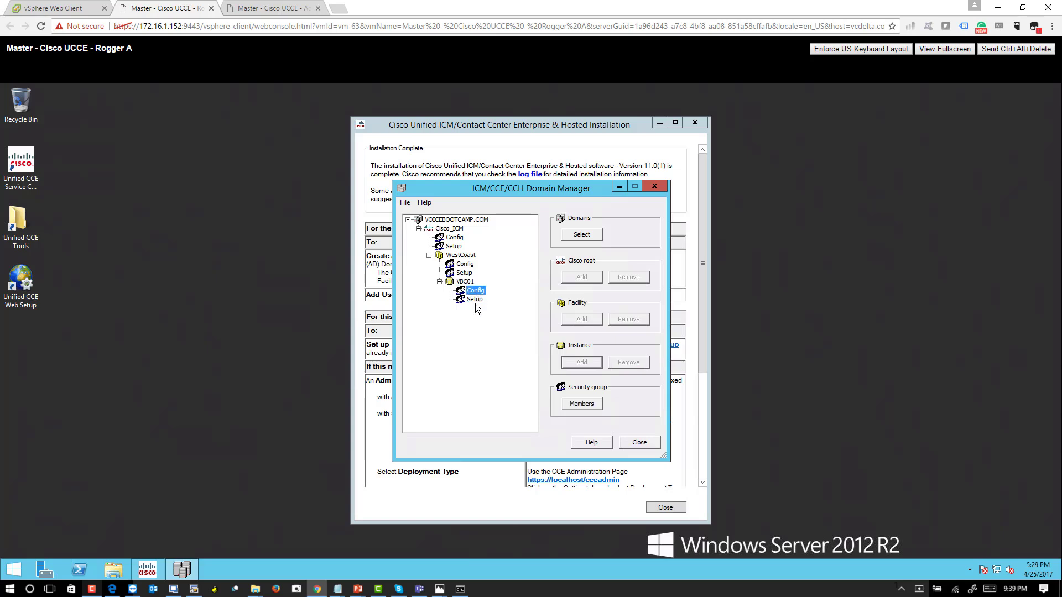
key(Up)
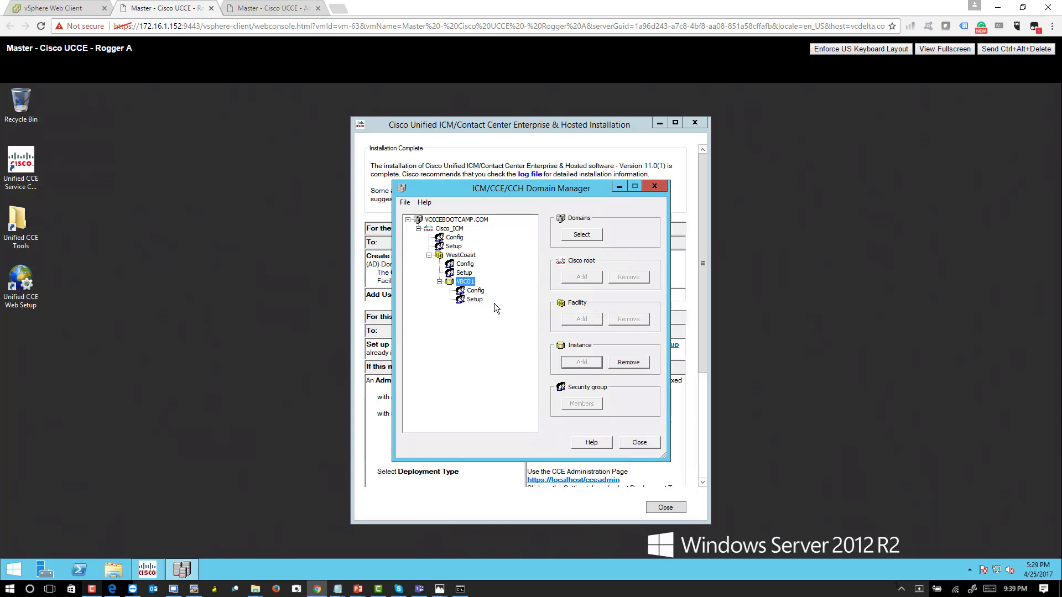
- Close Domain Manager, minimize the installation window, and open the Unified CCE Web Setup login page, continuing past the certificate warning
click(636, 442)
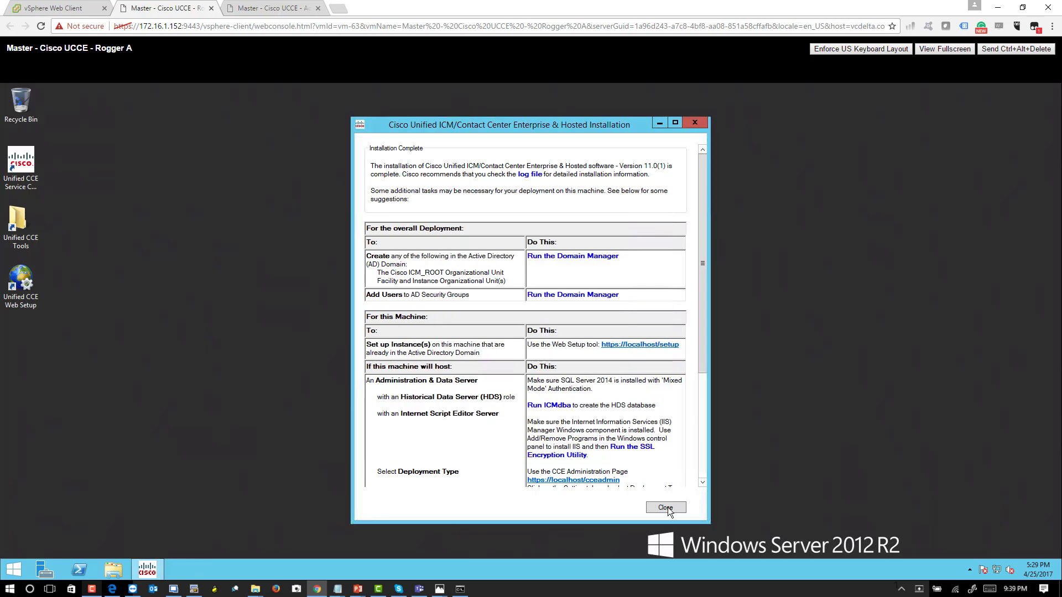
click(659, 124)
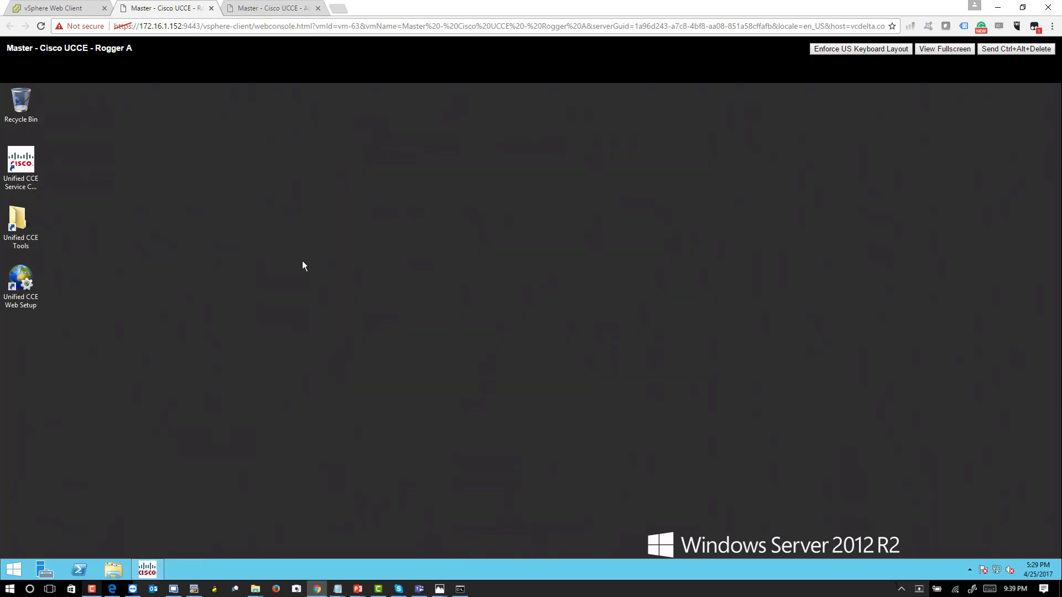
click(27, 280)
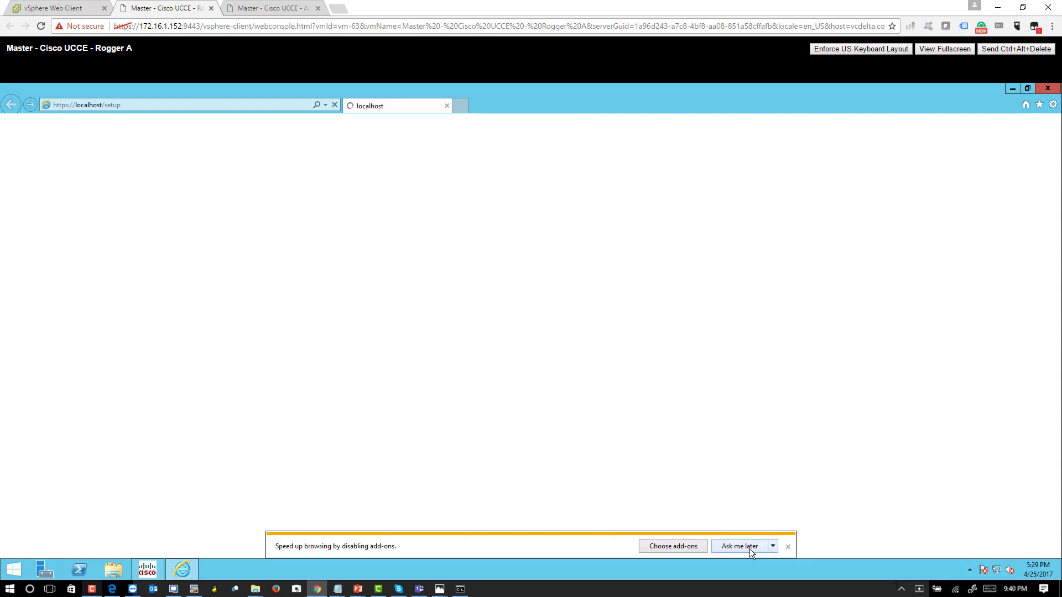
click(750, 548)
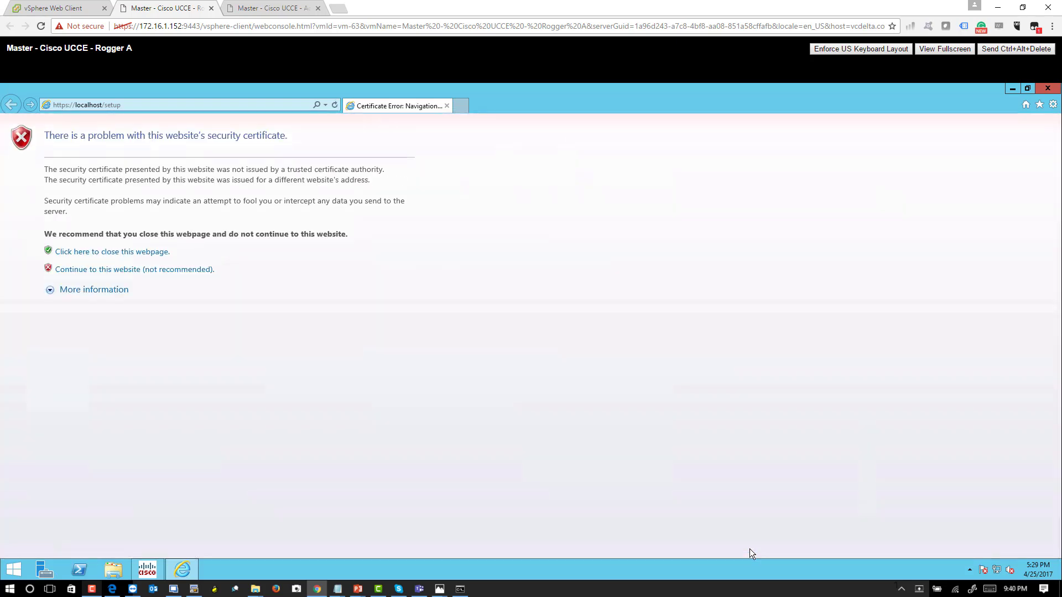
click(84, 270)
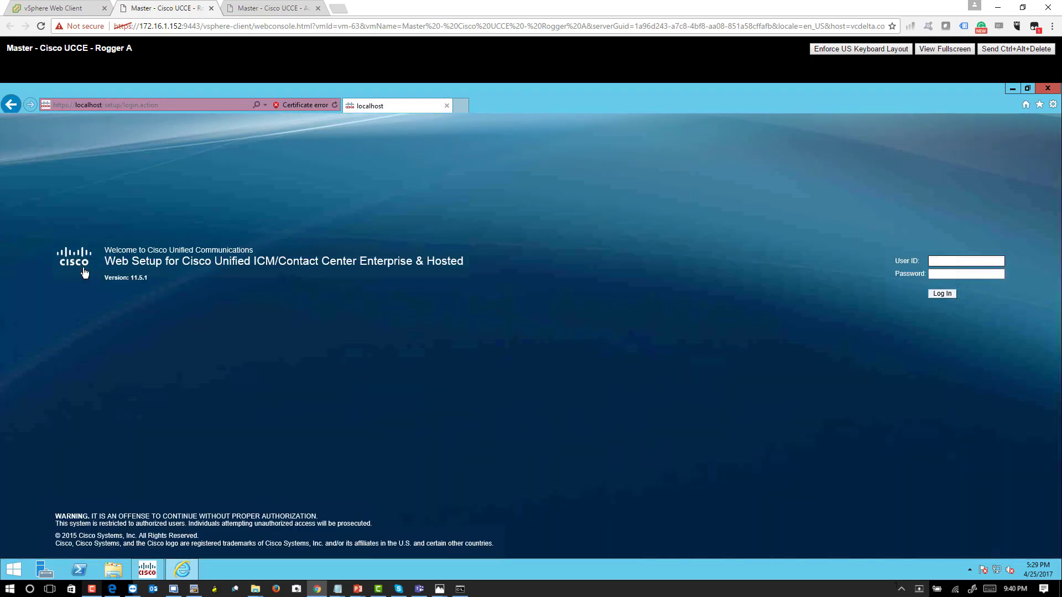
- Log in to Web Setup on Rogger A as administrator with the account password, declining to store the password for this site
text(administrator)
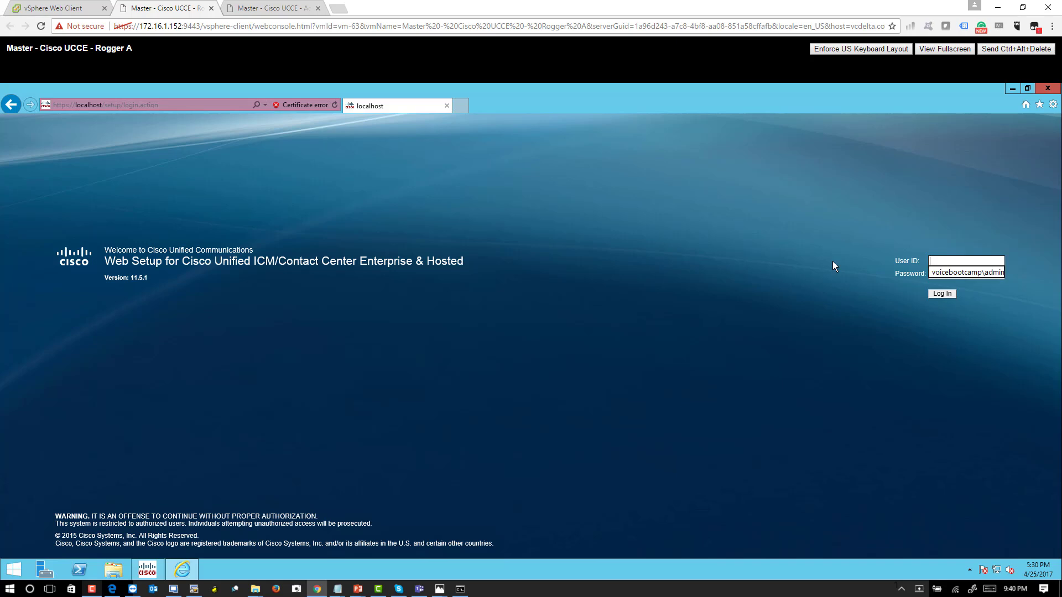
key(Tab)
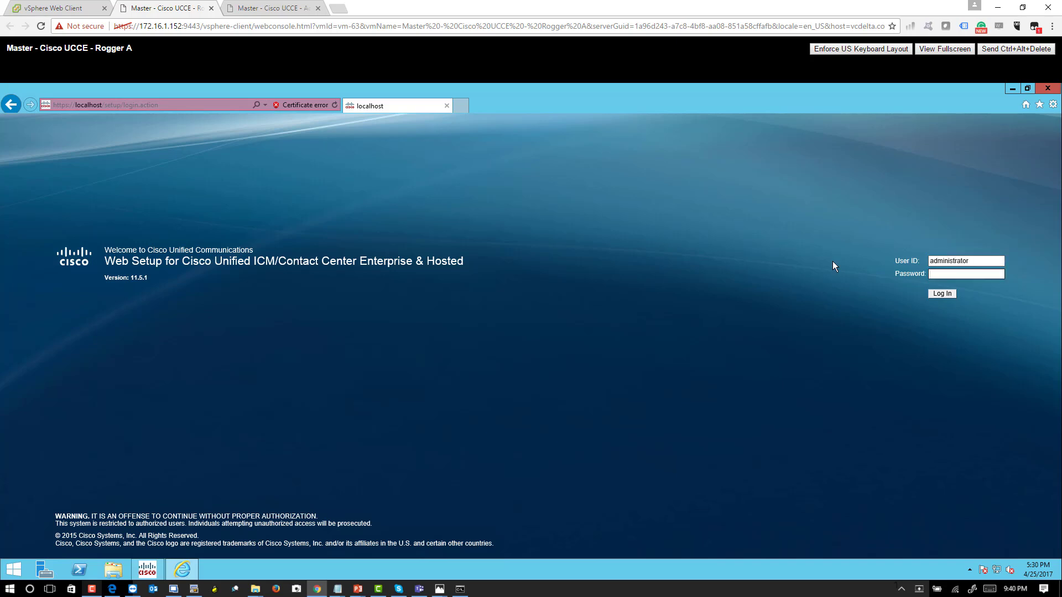
text(••••••)
key(BackSpace)
key(BackSpace)
key(BackSpace)
key(BackSpace)
key(BackSpace)
key(BackSpace)
text(••••••••••••••)
key(Return)
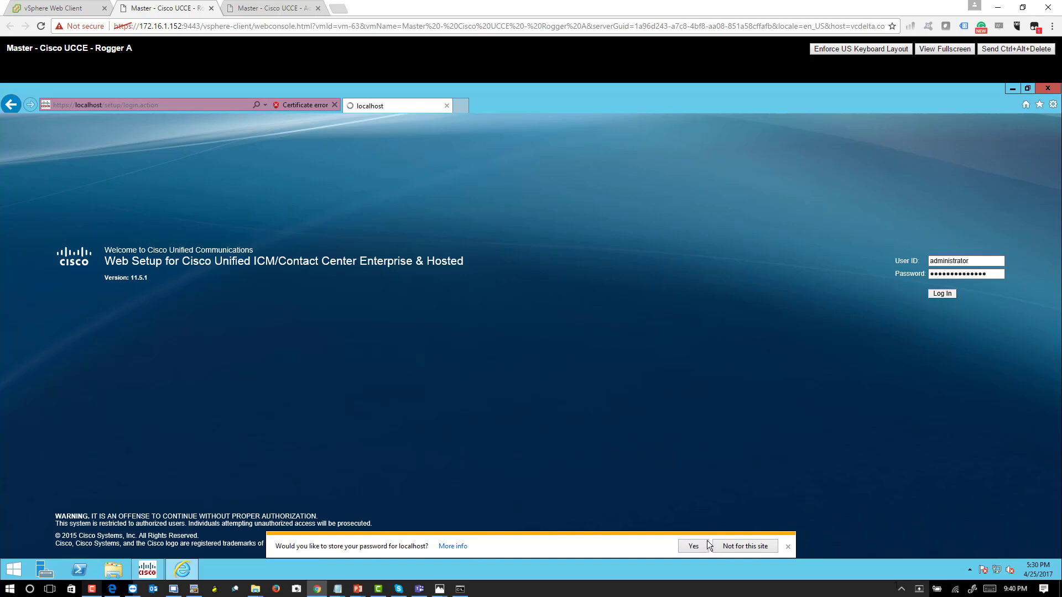
click(728, 542)
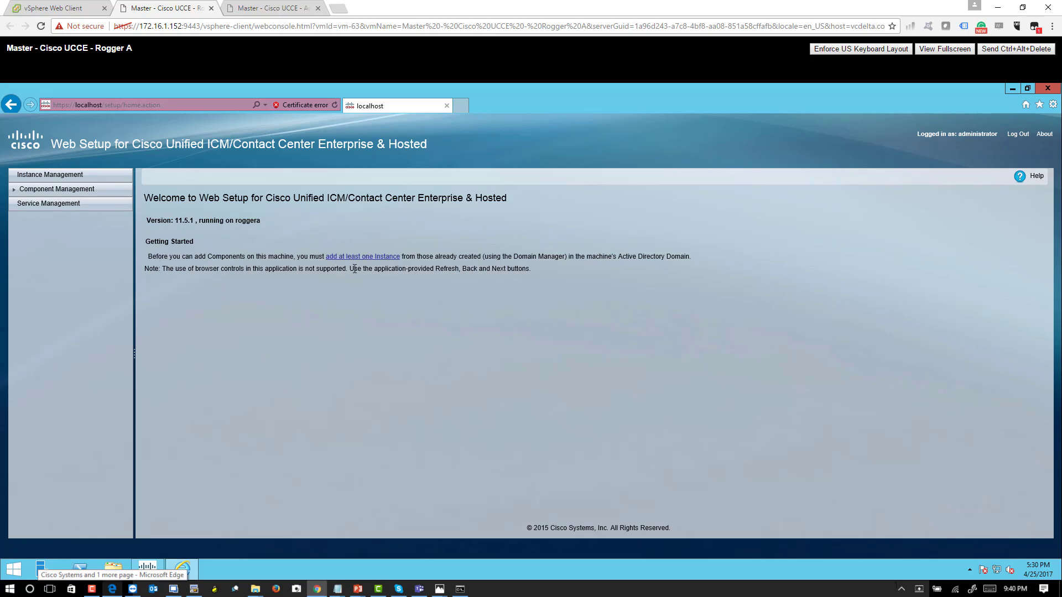
key(super+w)
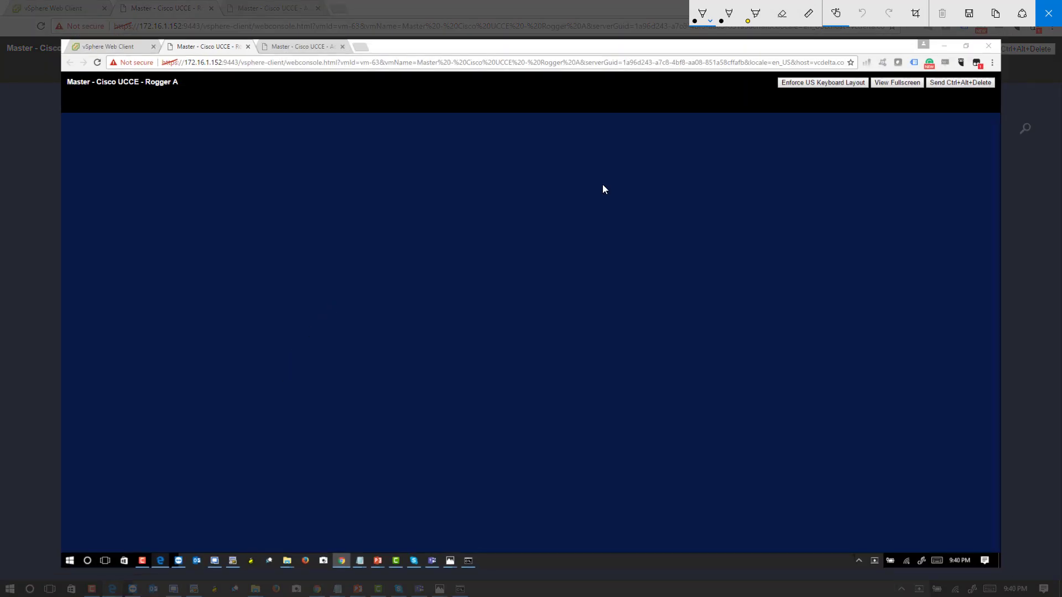
click(1048, 13)
click(198, 498)
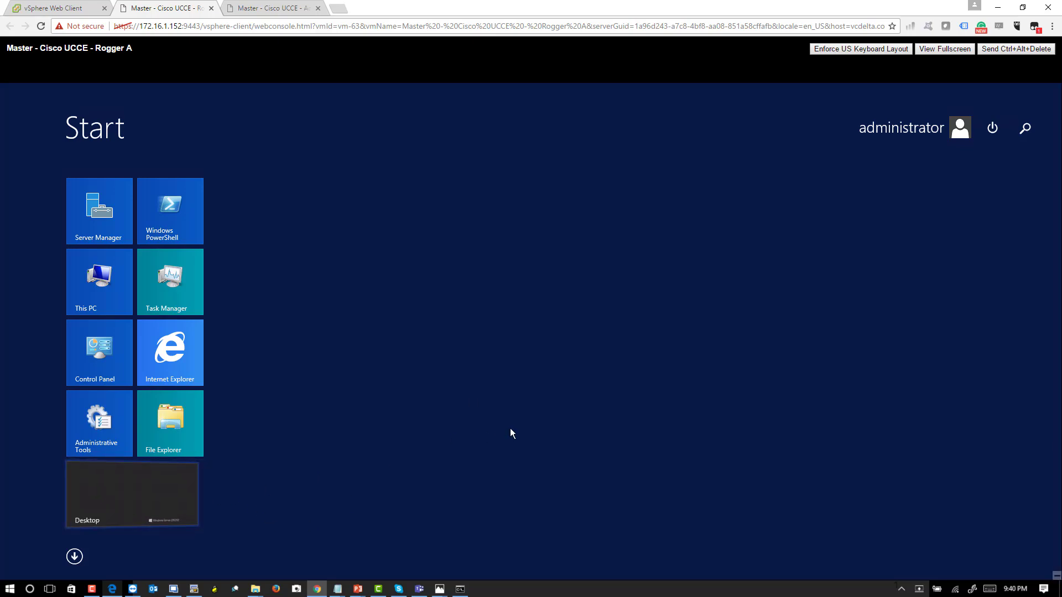
key(super+w)
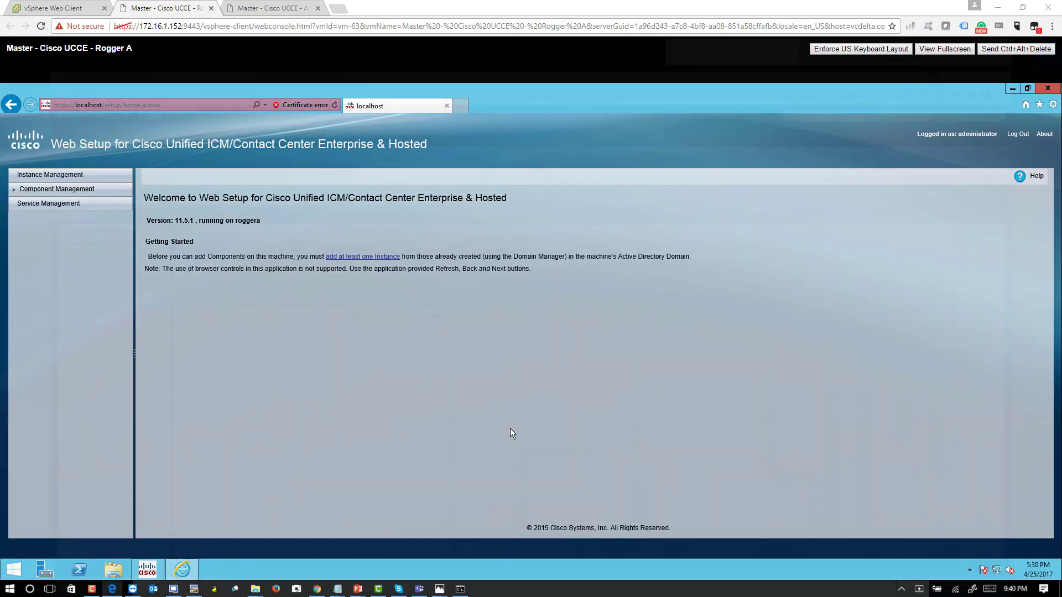
mouse_move(367, 245)
mouse_down()
mouse_move(428, 280)
mouse_move(372, 241)
mouse_up()
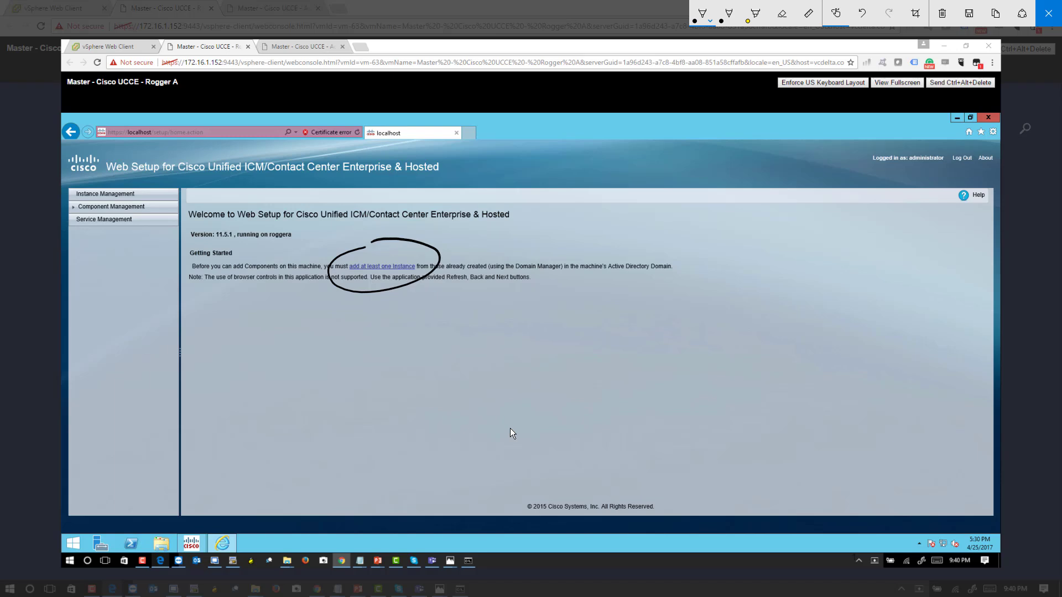
mouse_move(136, 175)
mouse_down()
mouse_move(72, 182)
mouse_move(150, 198)
mouse_move(124, 176)
mouse_up()
click(1047, 13)
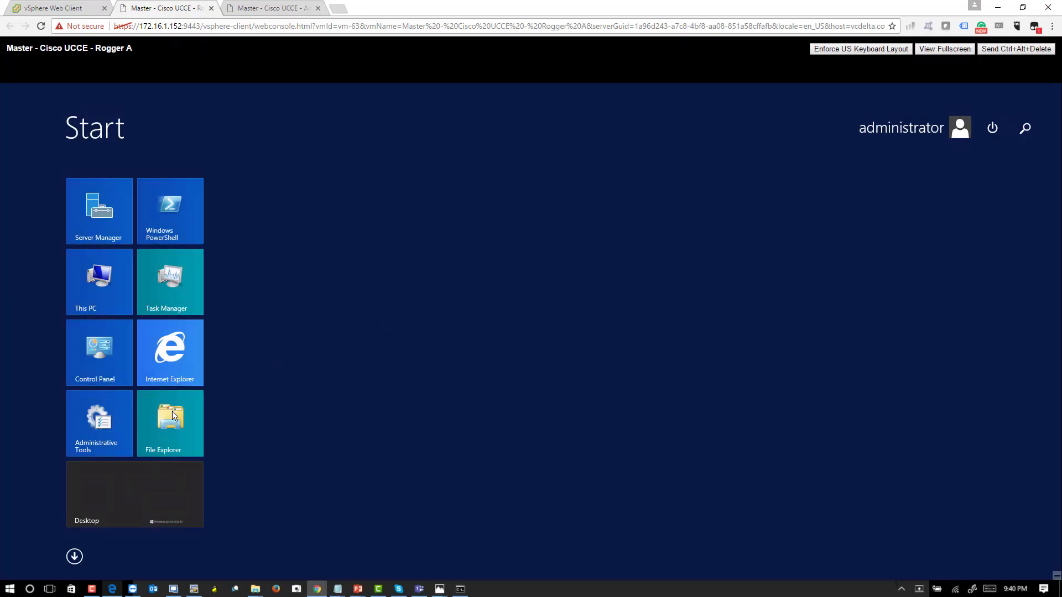
click(153, 491)
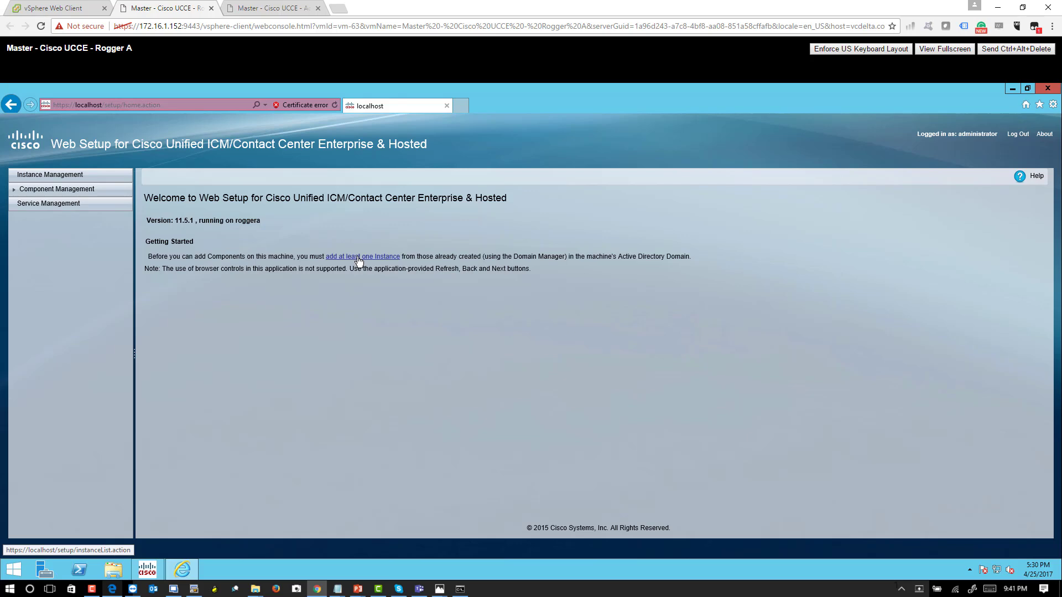
- Add the vbc01 instance of the westcoast facility with instance number 0 in Instance Management and save it
click(359, 257)
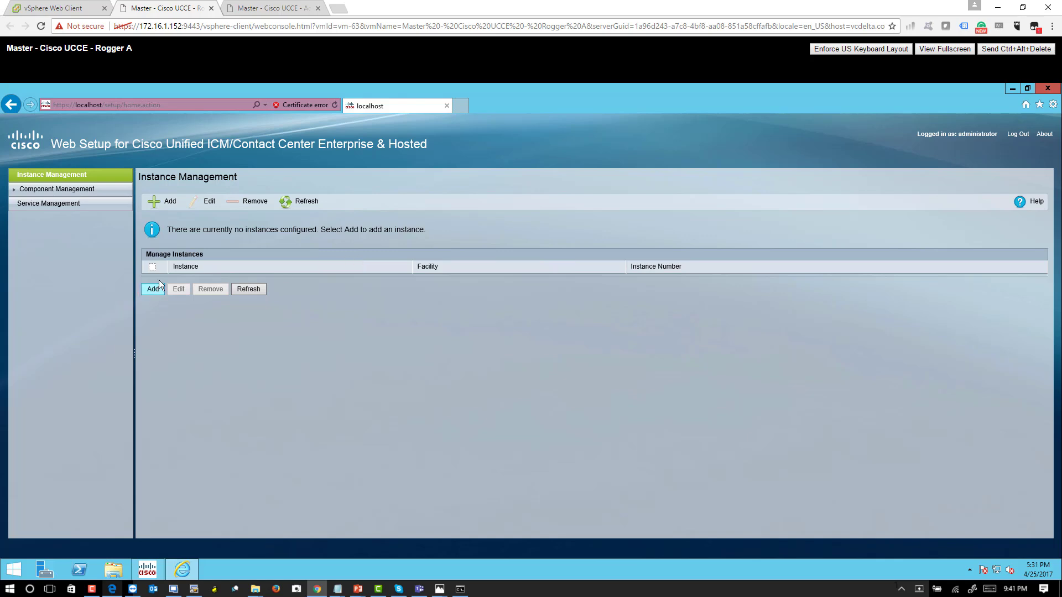
click(168, 201)
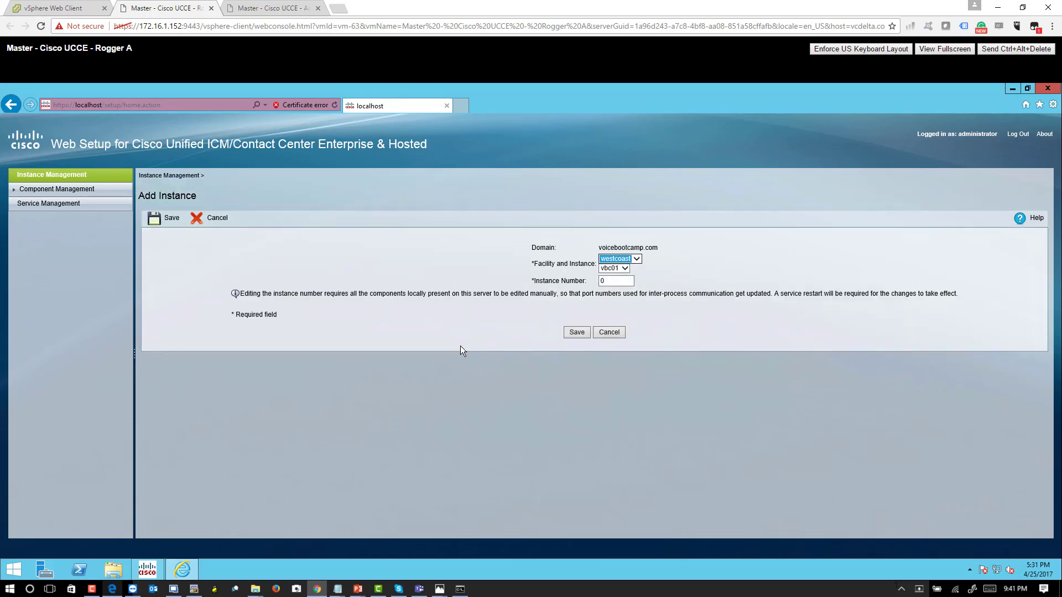
key(super+w)
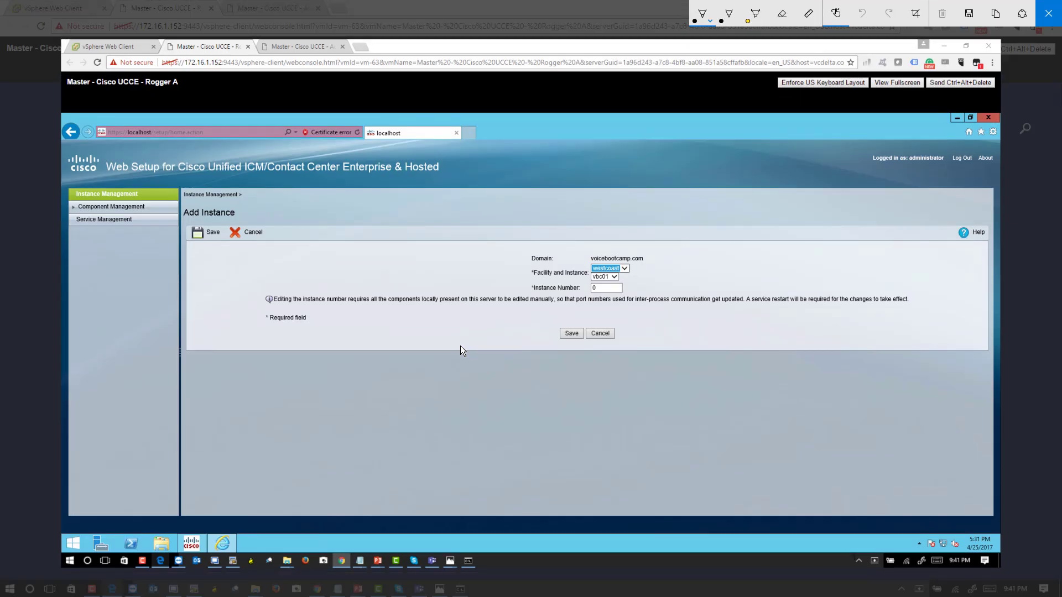
mouse_move(672, 230)
mouse_down()
mouse_move(526, 307)
mouse_move(625, 226)
mouse_up()
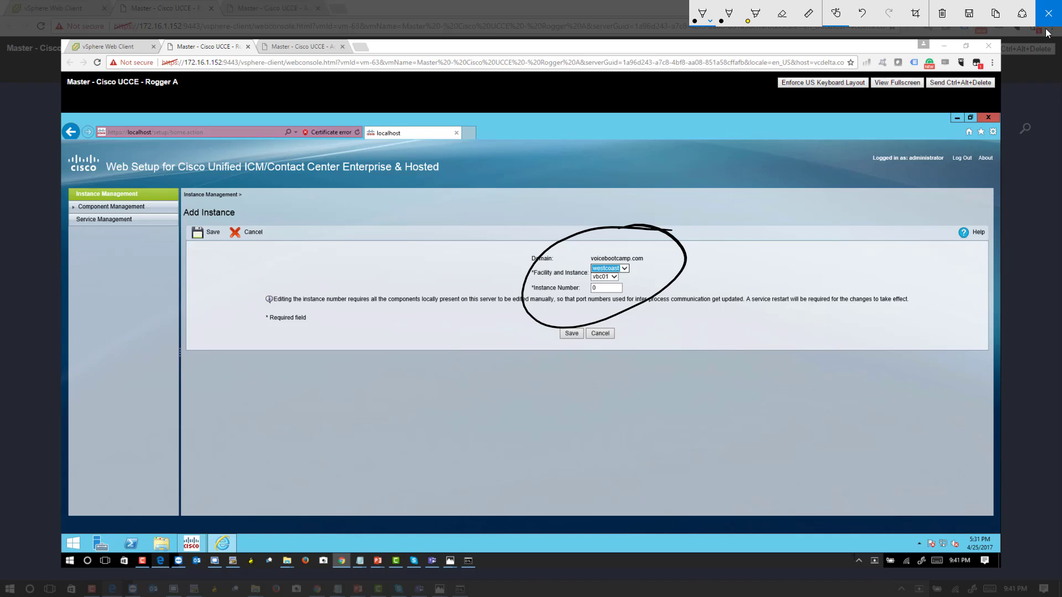
click(1048, 12)
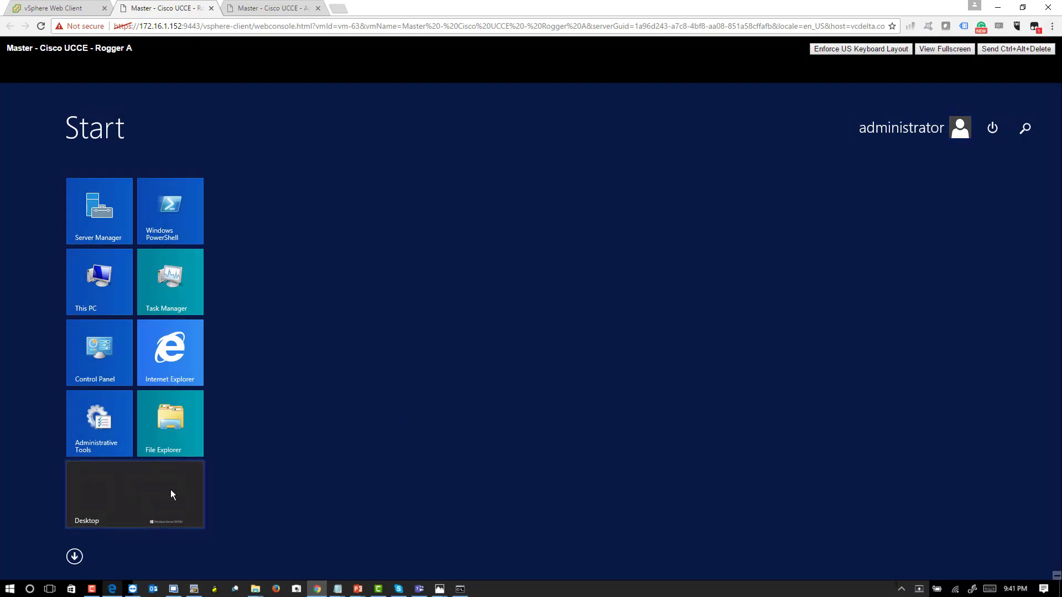
click(597, 351)
click(579, 332)
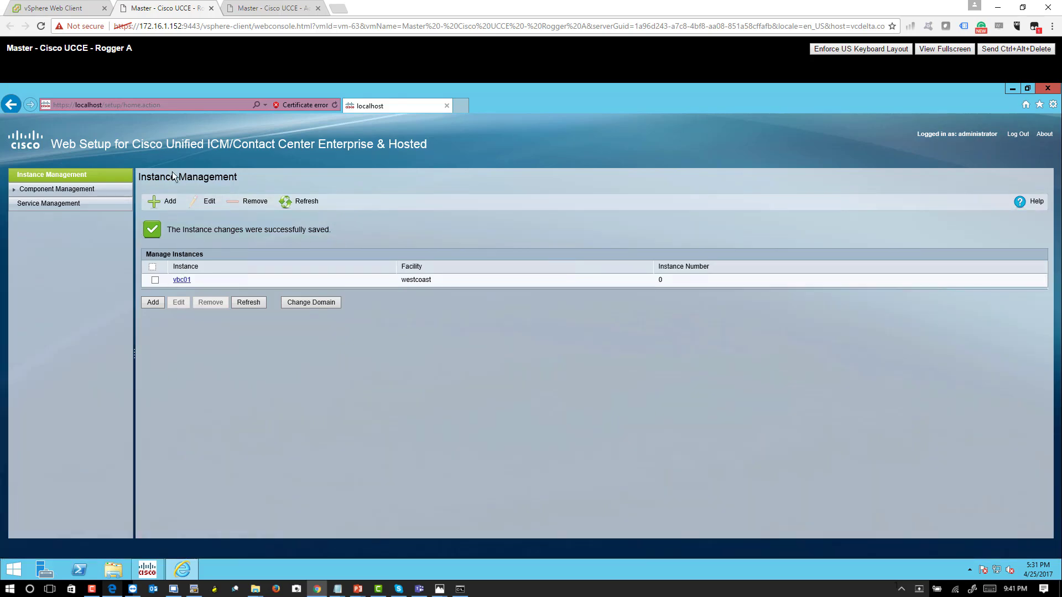
double_click(254, 143)
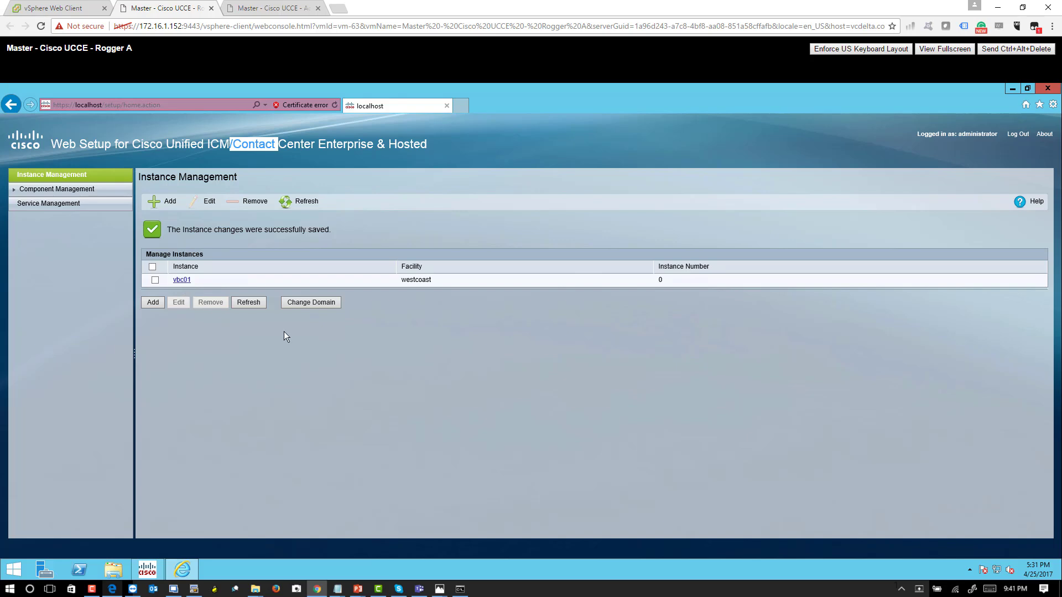
- Switch to the vSphere Web Client and open the console of the Master - Cisco UCCE - Rogger B virtual machine
click(55, 5)
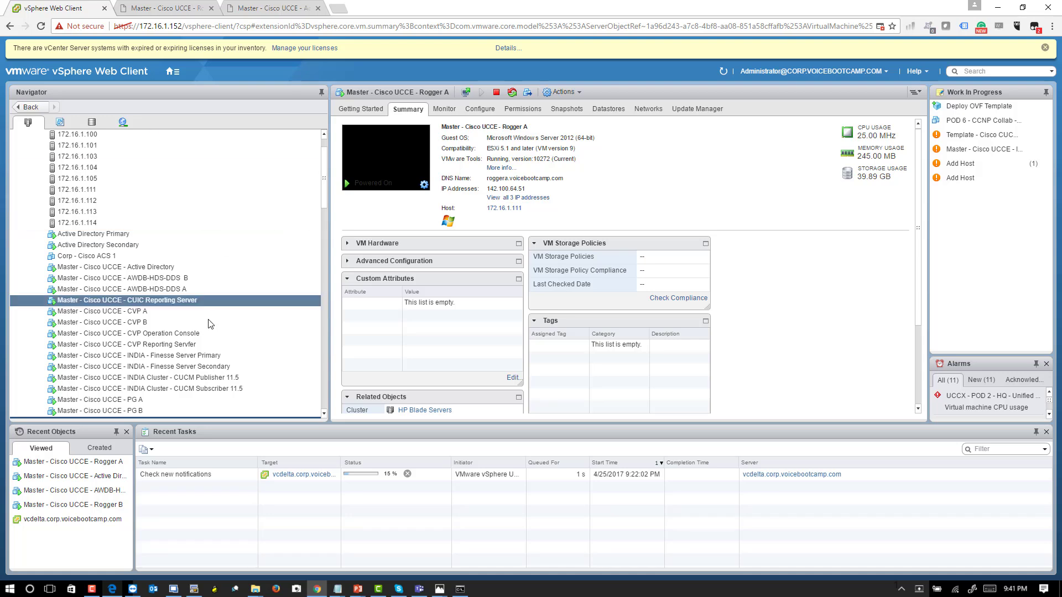
scroll(207, 331, down, 2)
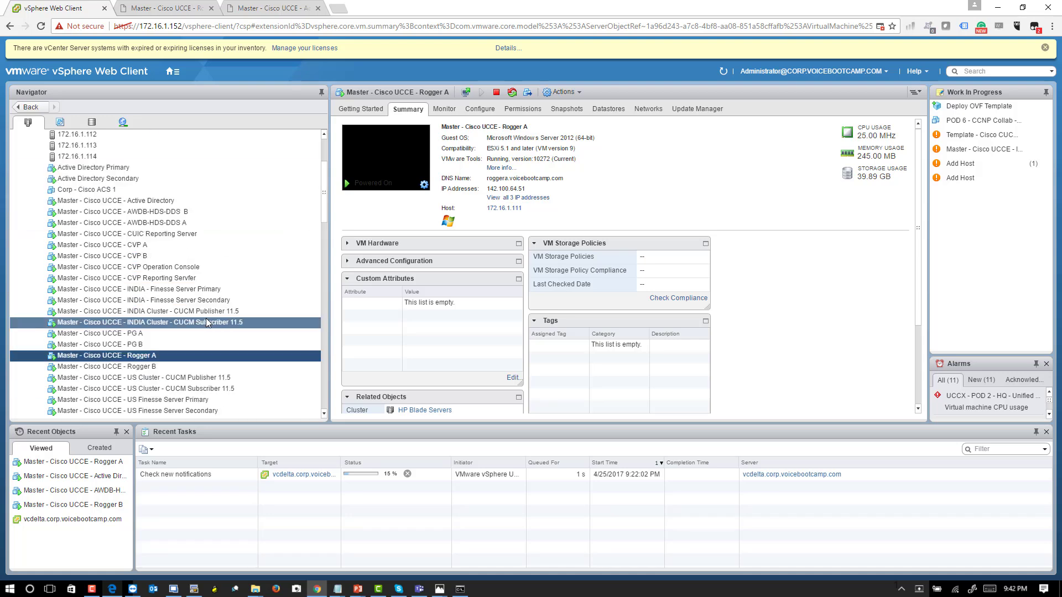
click(208, 366)
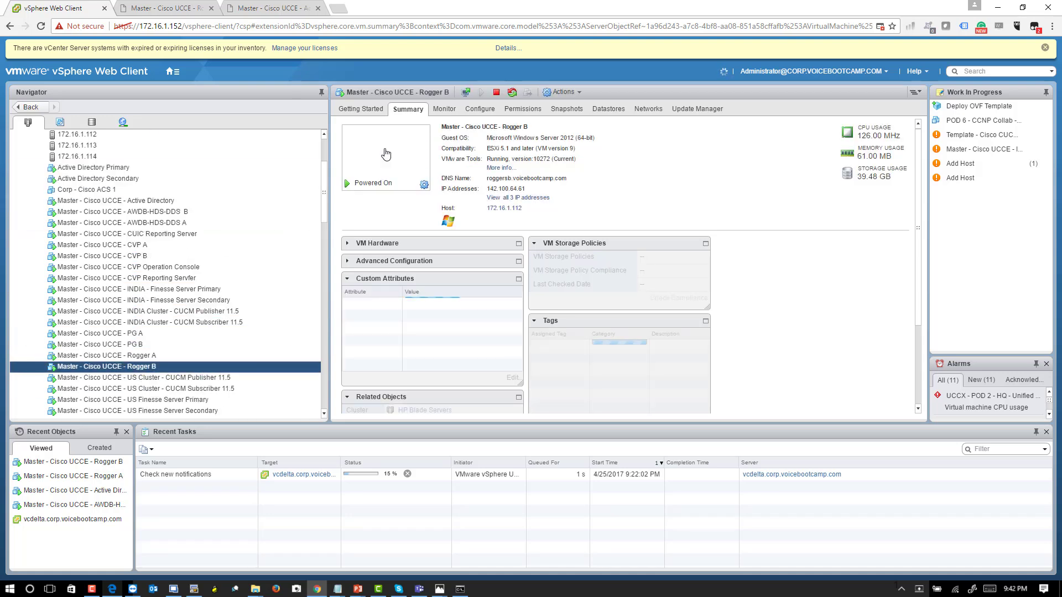
click(386, 154)
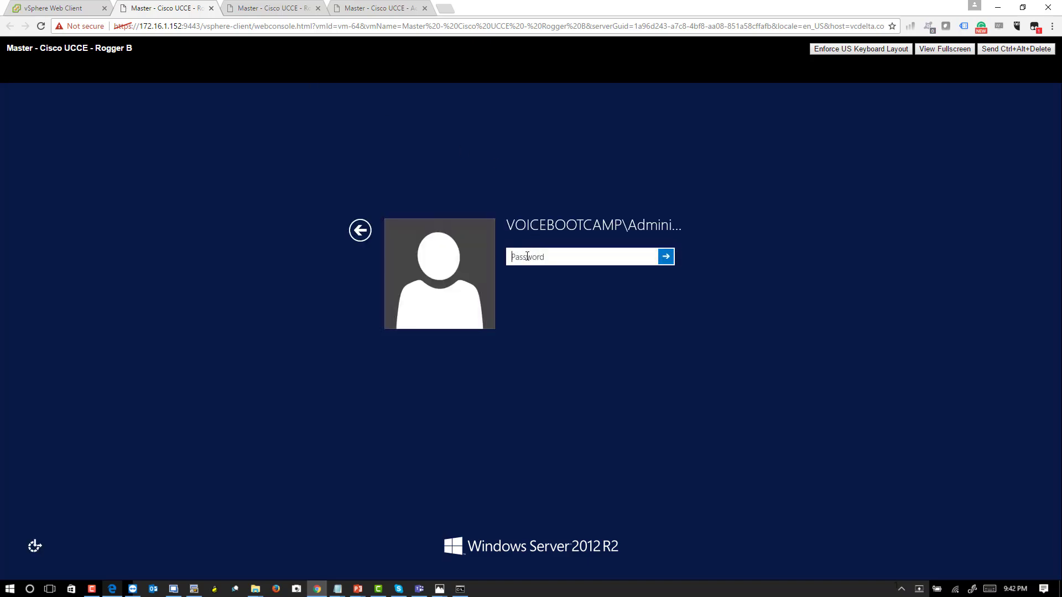
- Sign in to Windows on Rogger B with the domain administrator's password and dismiss the Shutdown Event Tracker
text(••••••••••••••)
key(Return)
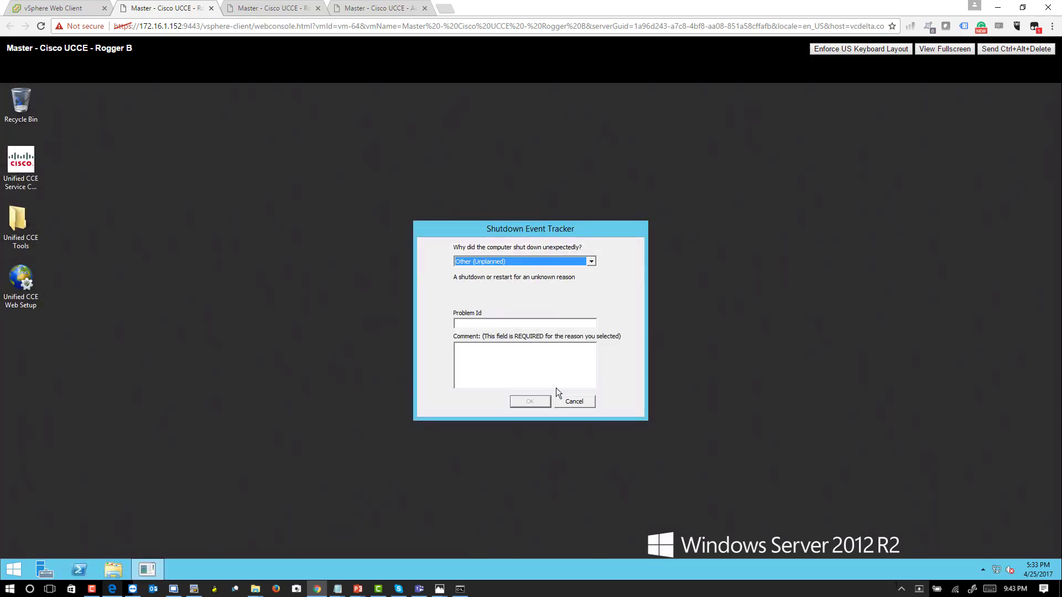
click(570, 402)
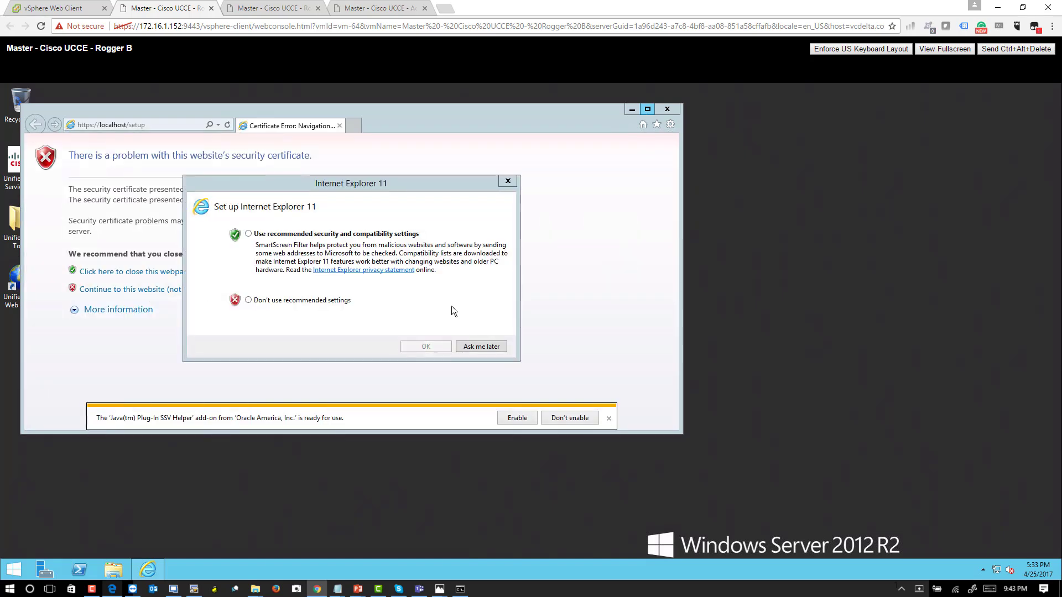
- Accept Internet Explorer's recommended settings and the Java add-on, and continue past the certificate warning to a maximized Web Setup login page
click(299, 233)
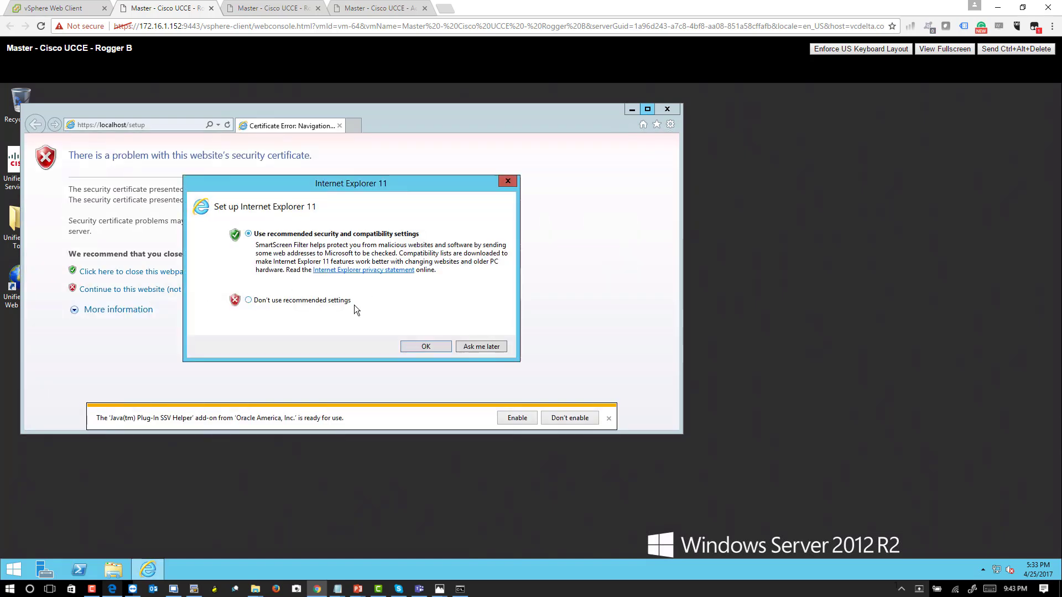
click(426, 347)
click(515, 418)
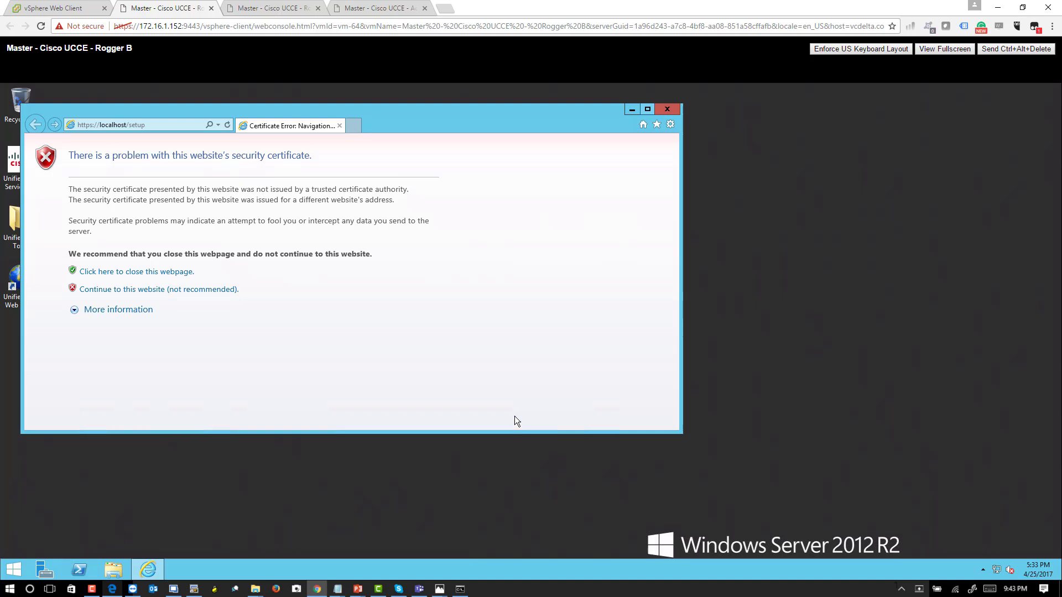
click(181, 289)
click(647, 108)
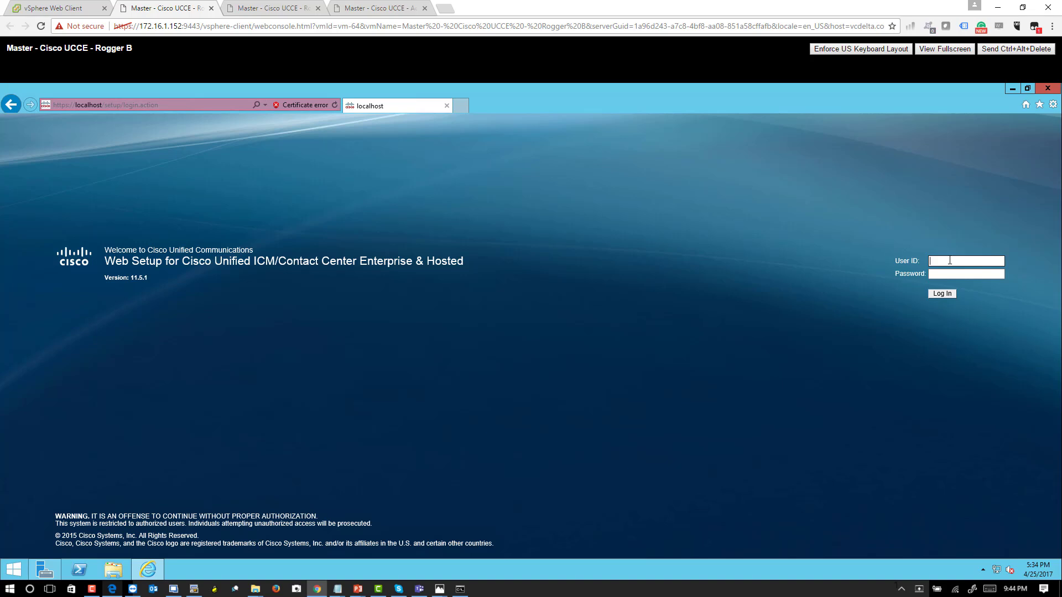
- Log in to Web Setup on Rogger B as administrator with the account password and let the browser store the password
text(administrator)
key(Tab)
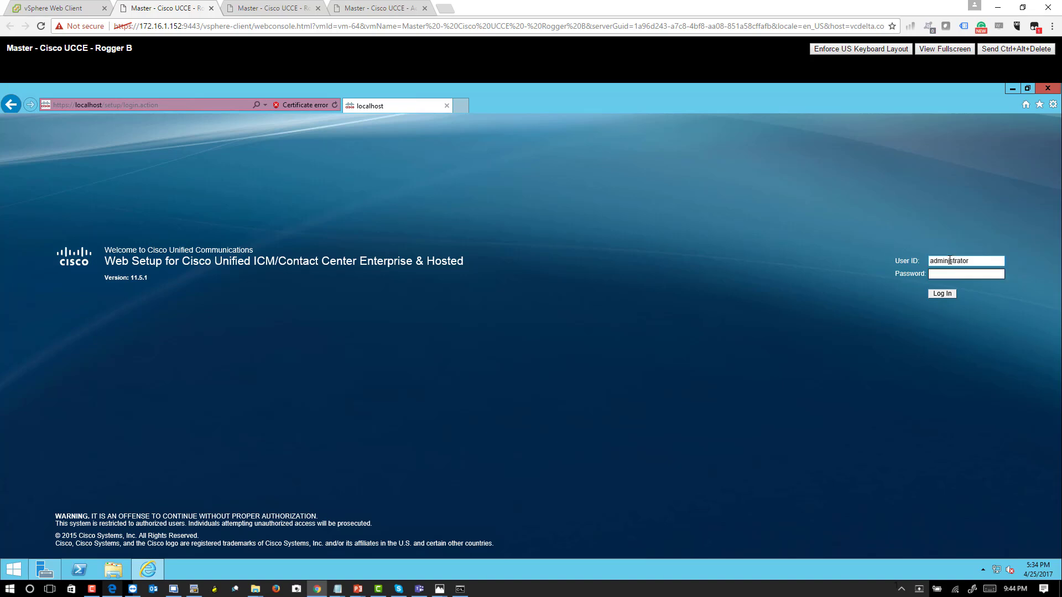
text(•••••••••••••)
key(Return)
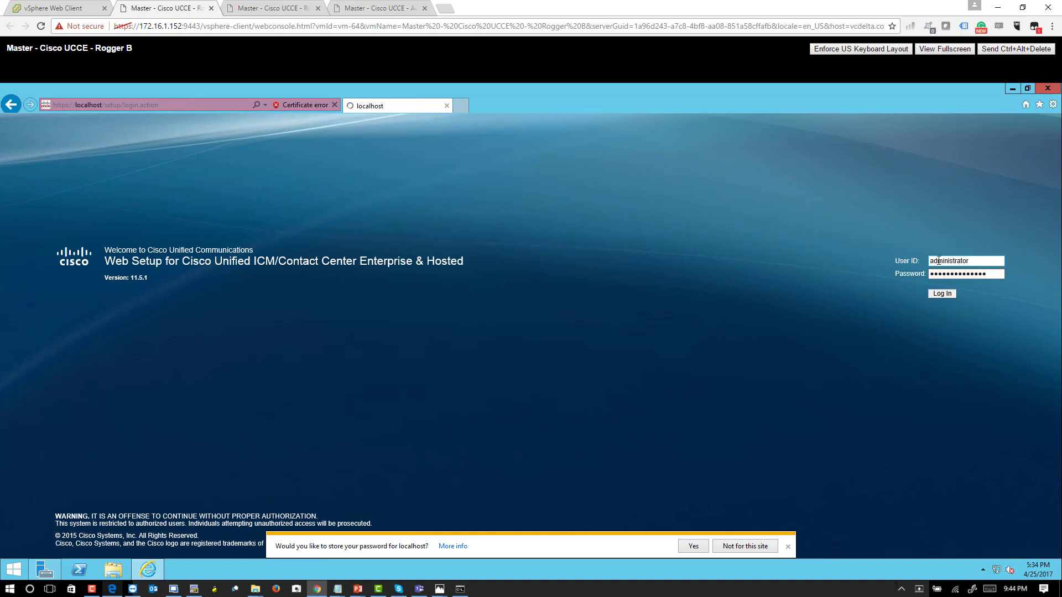
click(691, 546)
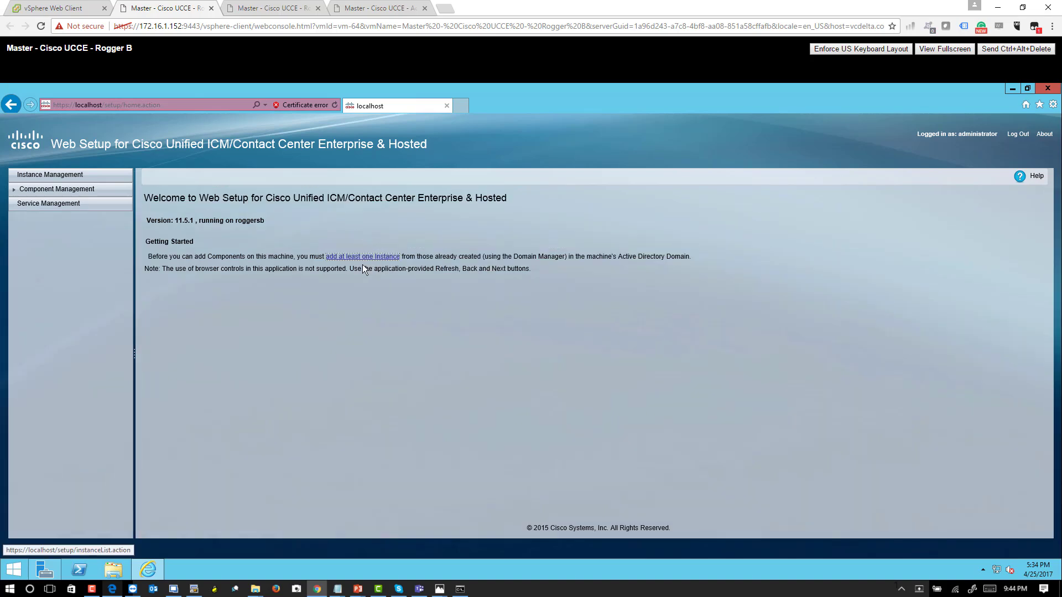
- Open Instance Management on Rogger B and check which fields the Add Instance form offers, leaving the form without saving
click(349, 257)
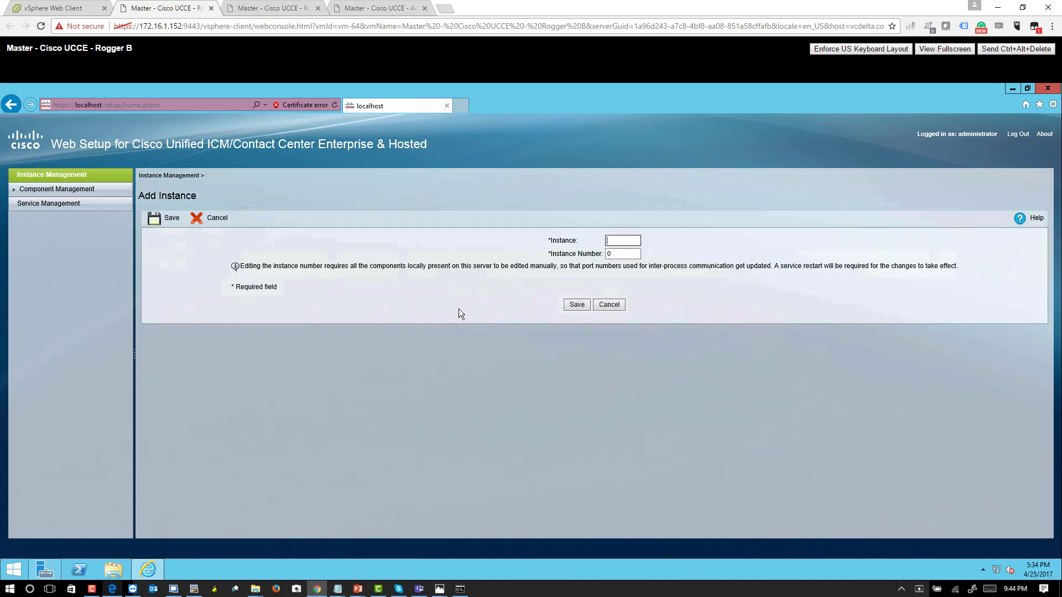
click(616, 307)
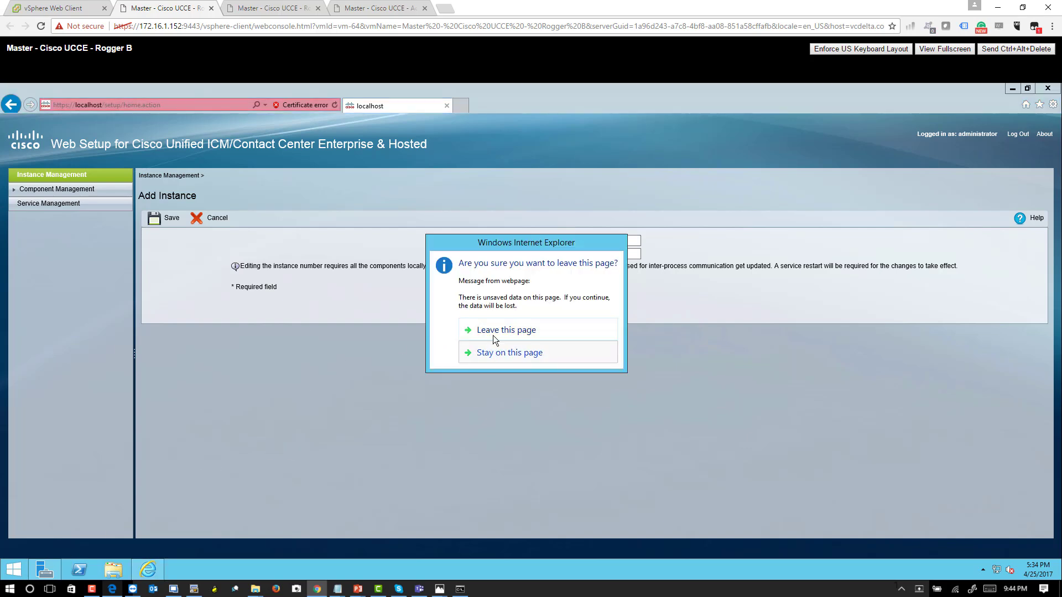
click(493, 334)
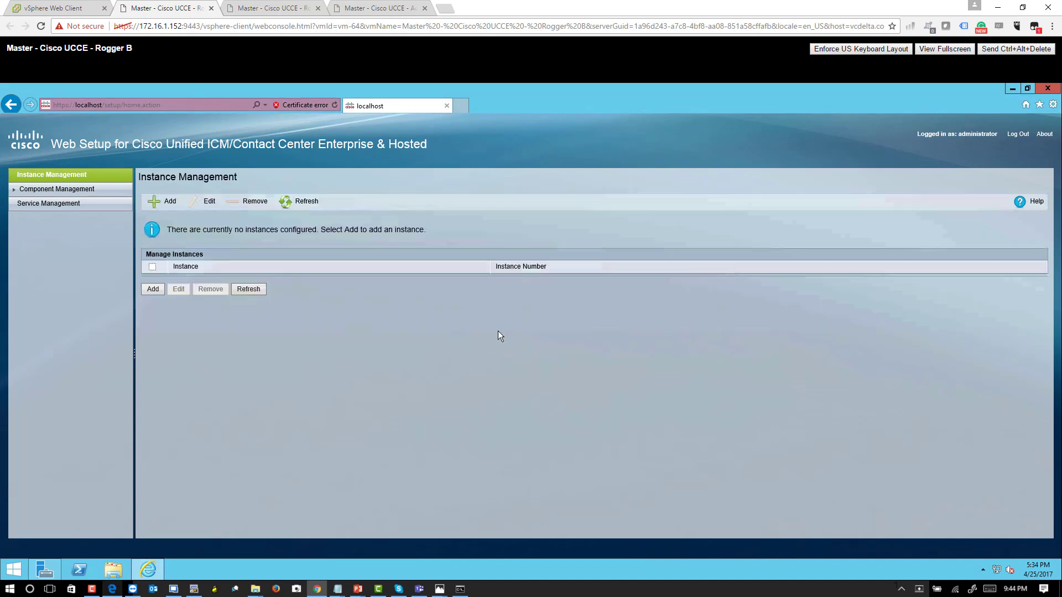
click(146, 290)
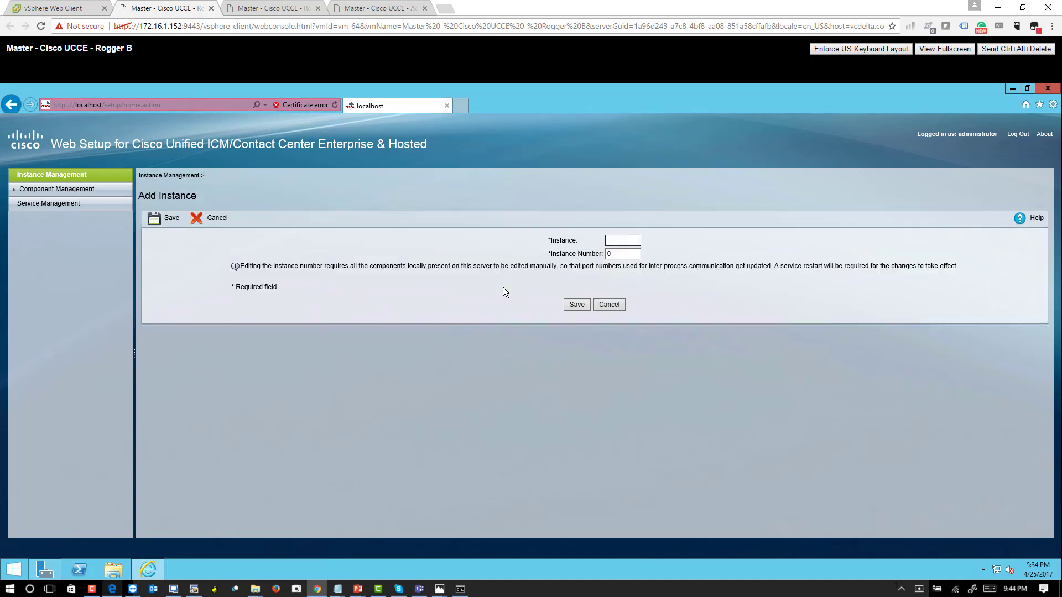
click(612, 307)
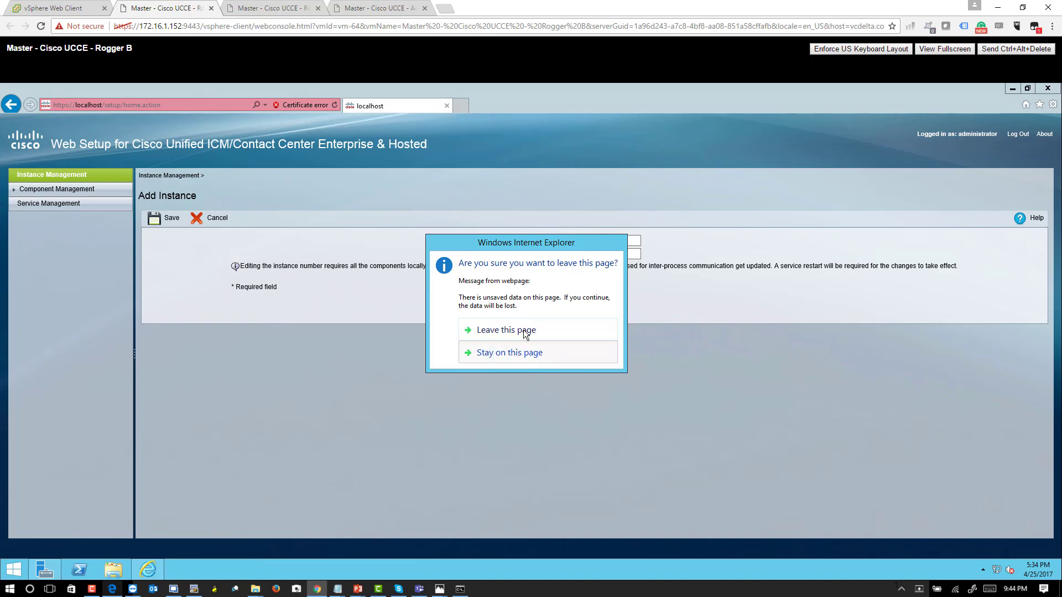
click(506, 330)
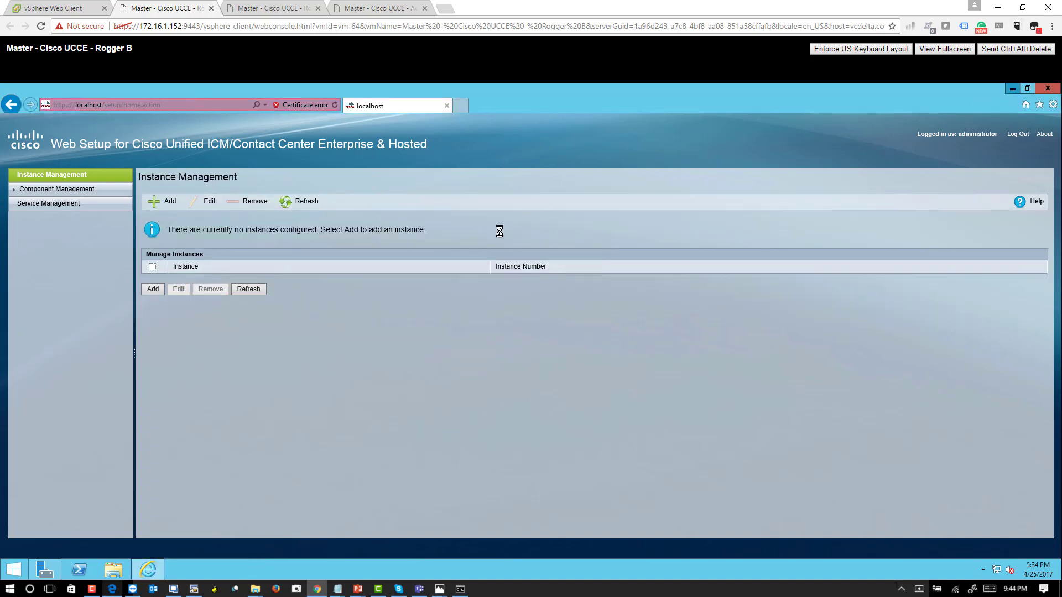
- Minimize the open windows on Rogger B and launch Domain Manager from the Unified CCE Tools folder
click(1012, 90)
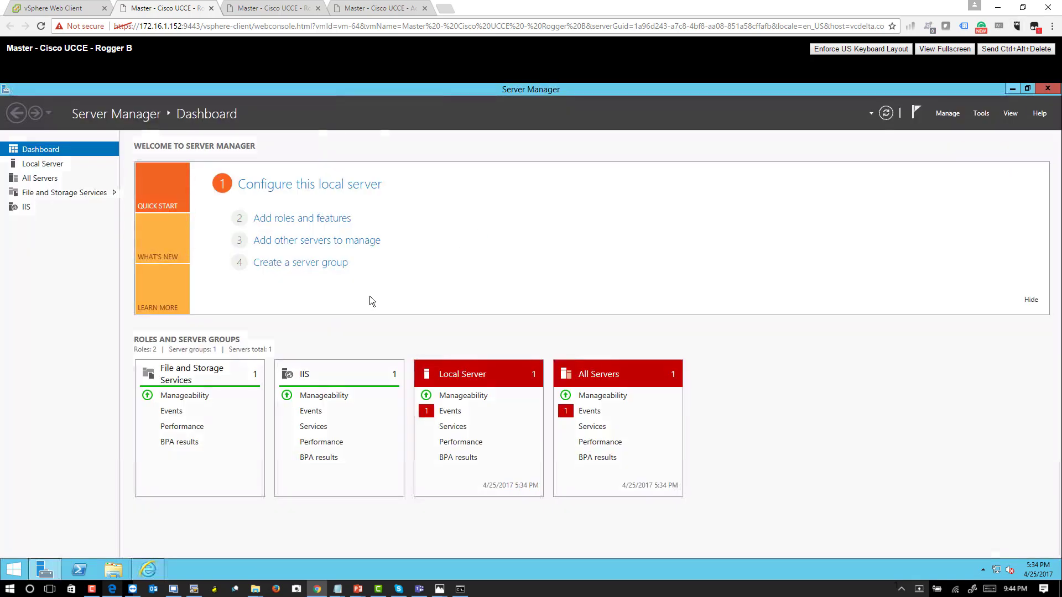
click(1012, 88)
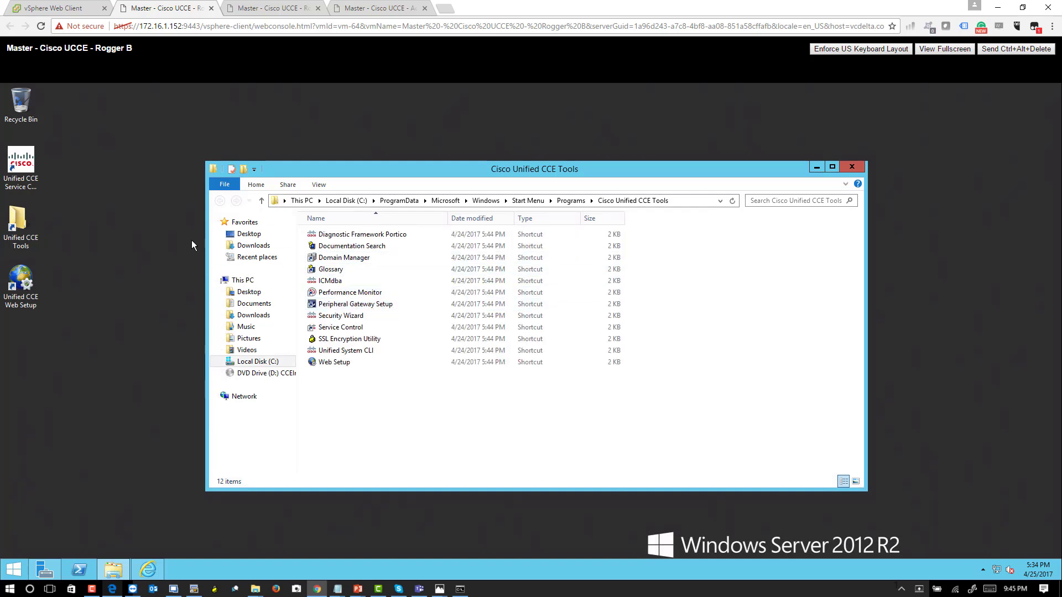
click(344, 260)
double_click(343, 260)
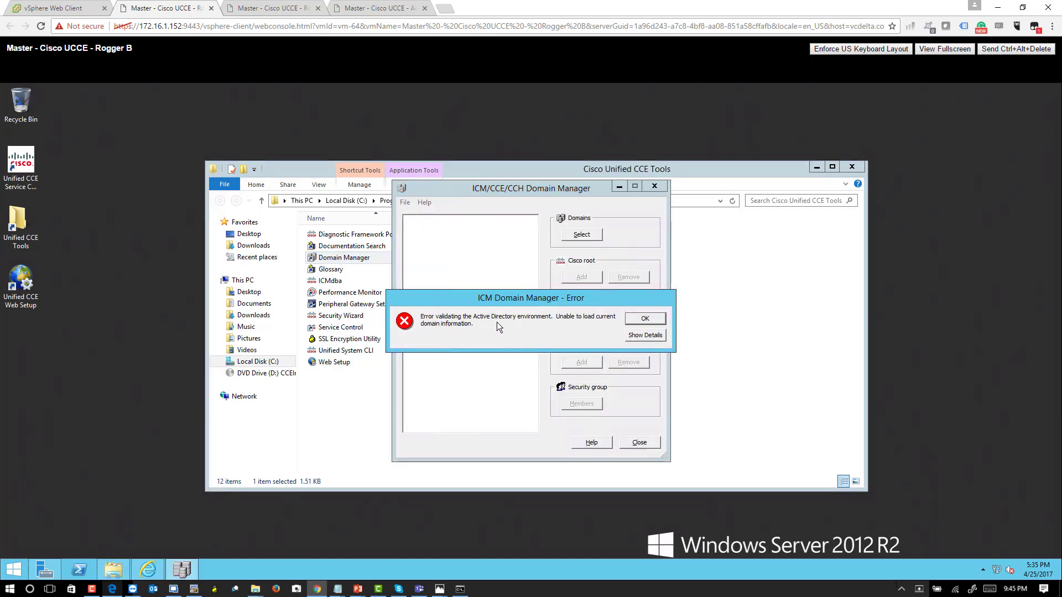
right_click(14, 570)
click(58, 529)
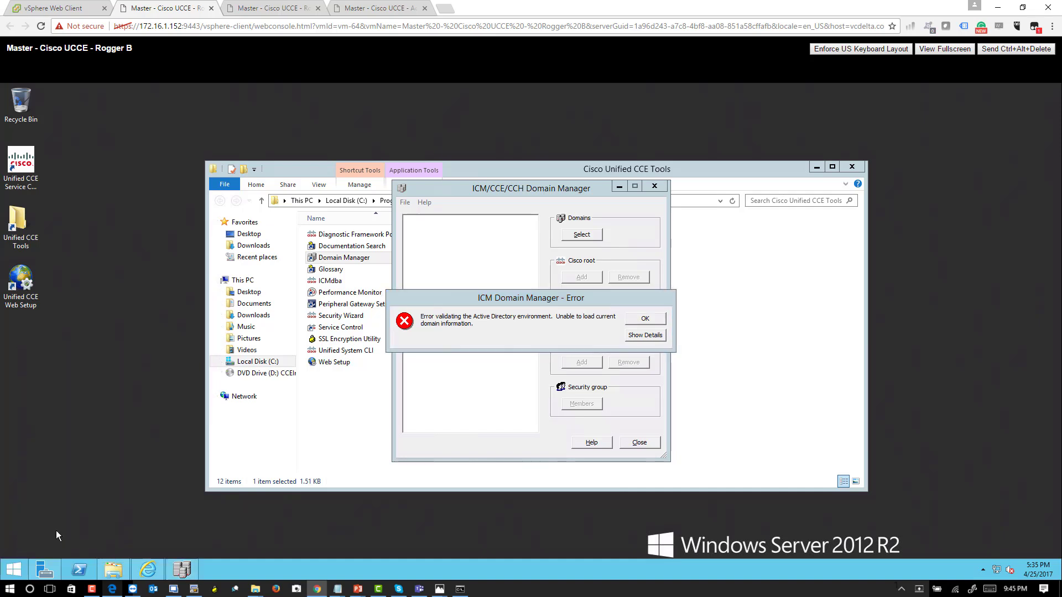
text(cmd)
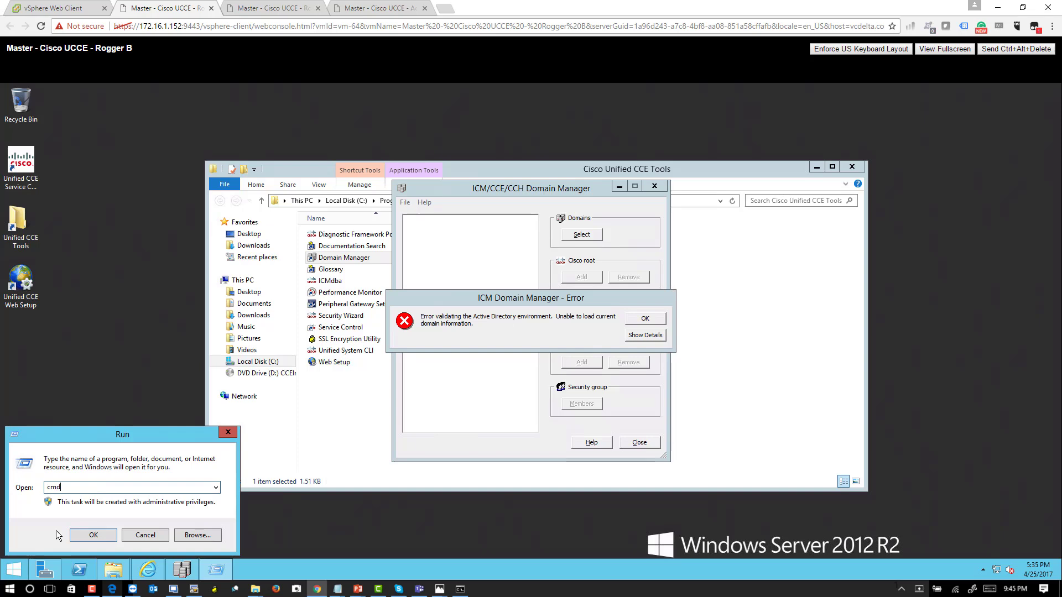
key(Return)
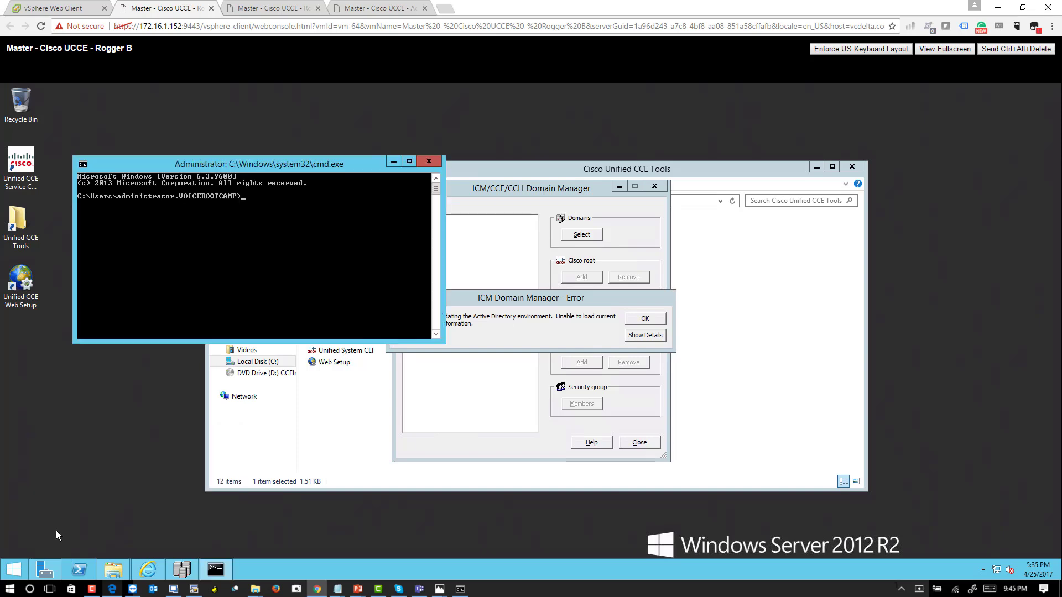
text(whoami)
key(Return)
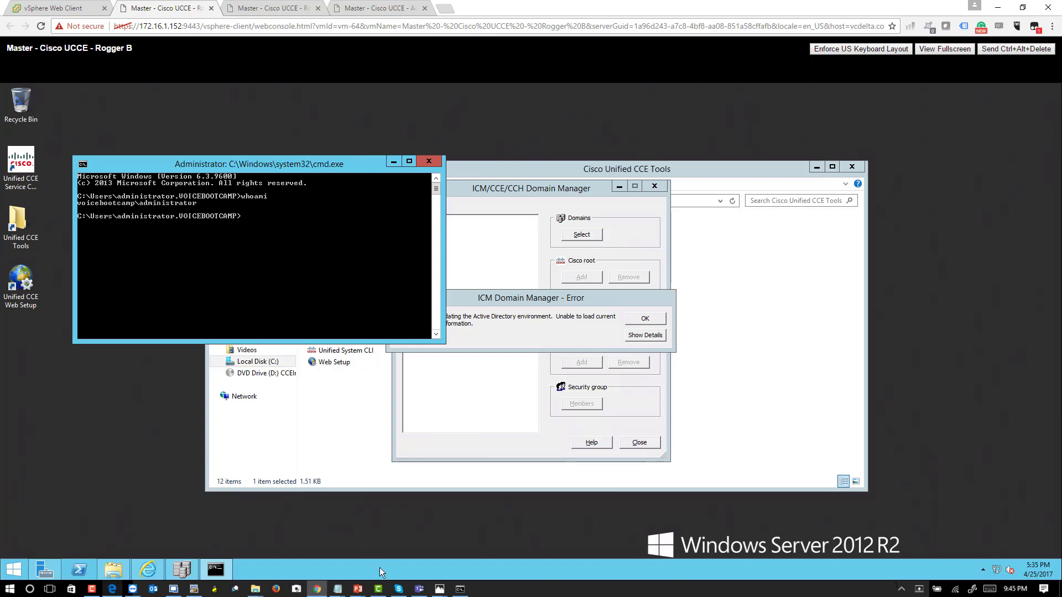
- Show the Domain Manager error's details, retry the domain selection, and close Domain Manager, the command prompt and the tools folder
click(632, 338)
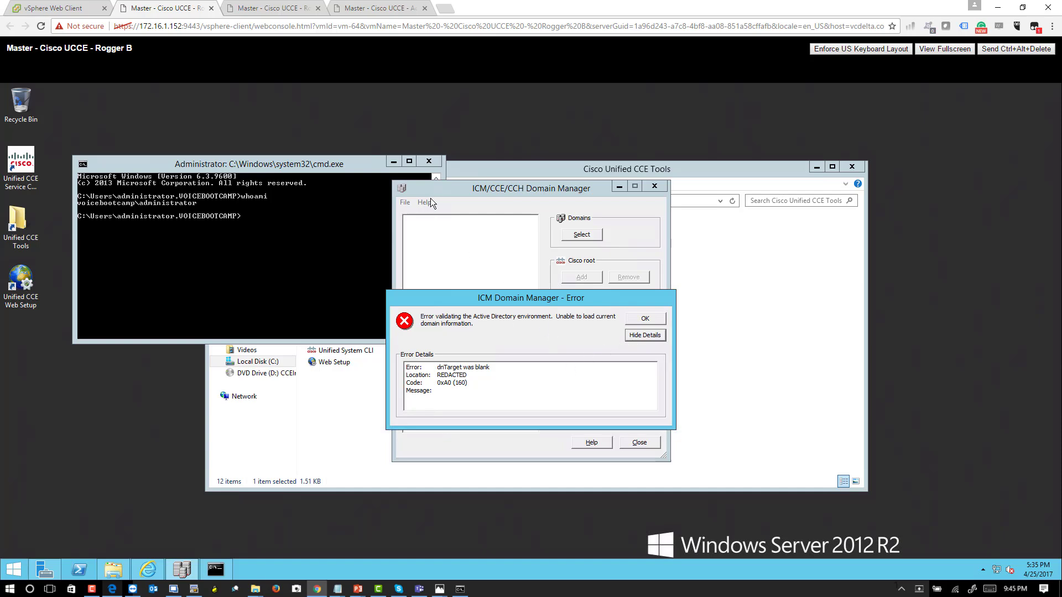
click(434, 164)
click(645, 319)
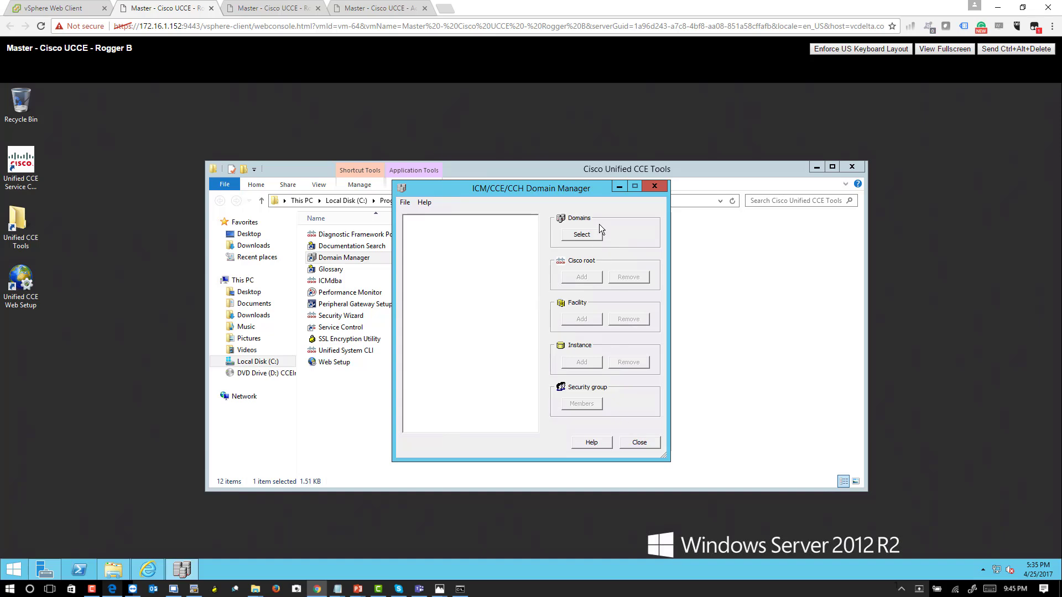
click(582, 239)
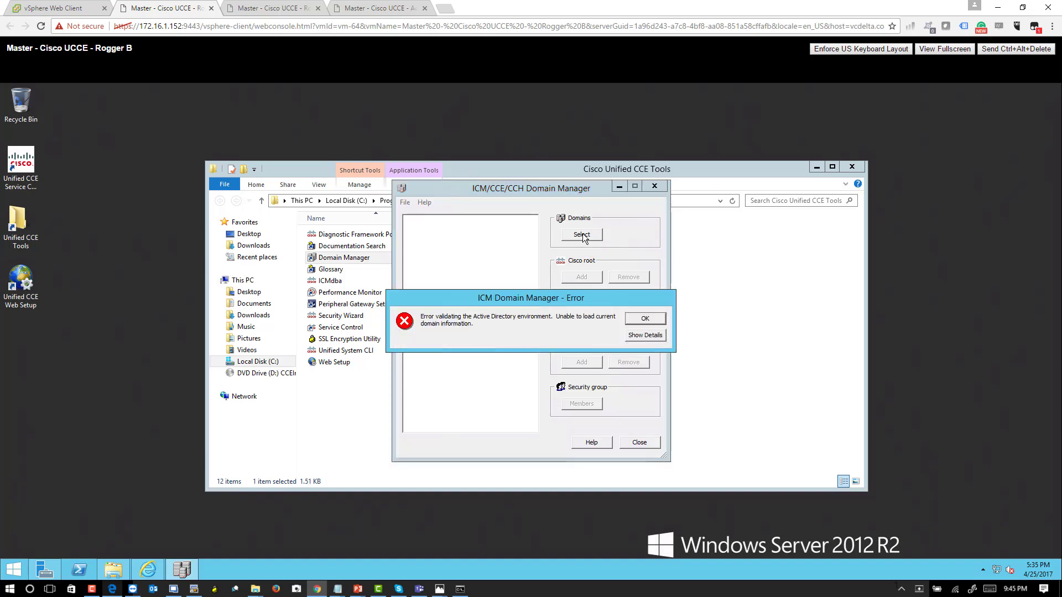
click(644, 319)
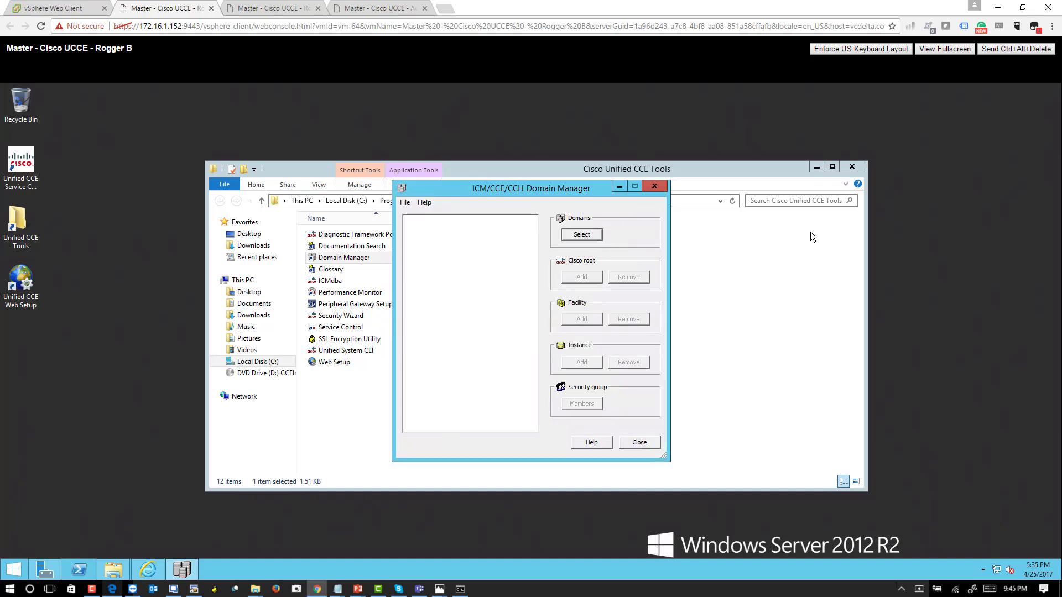
click(655, 187)
click(850, 167)
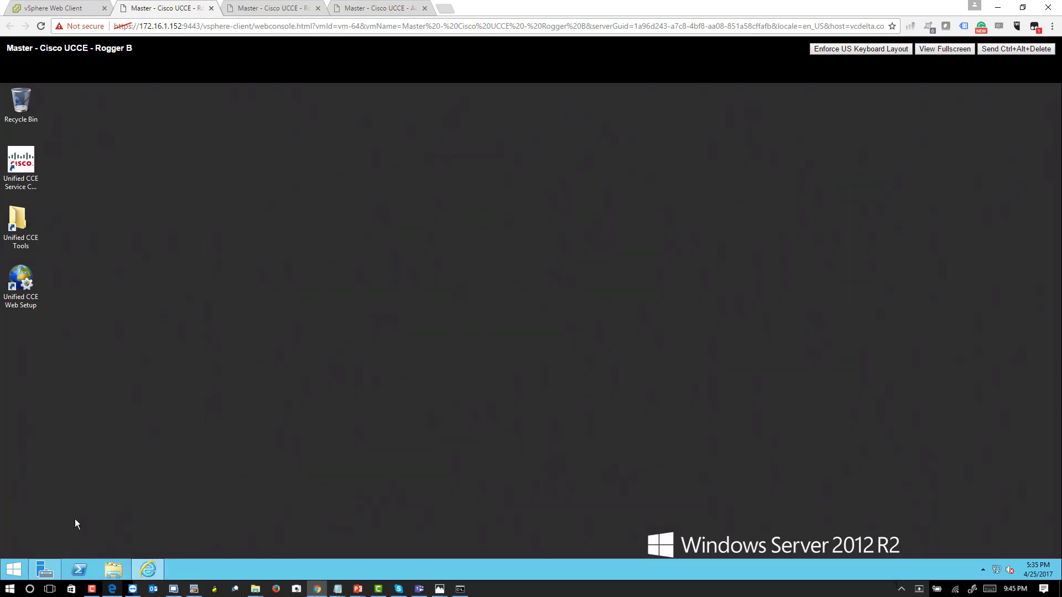
click(40, 569)
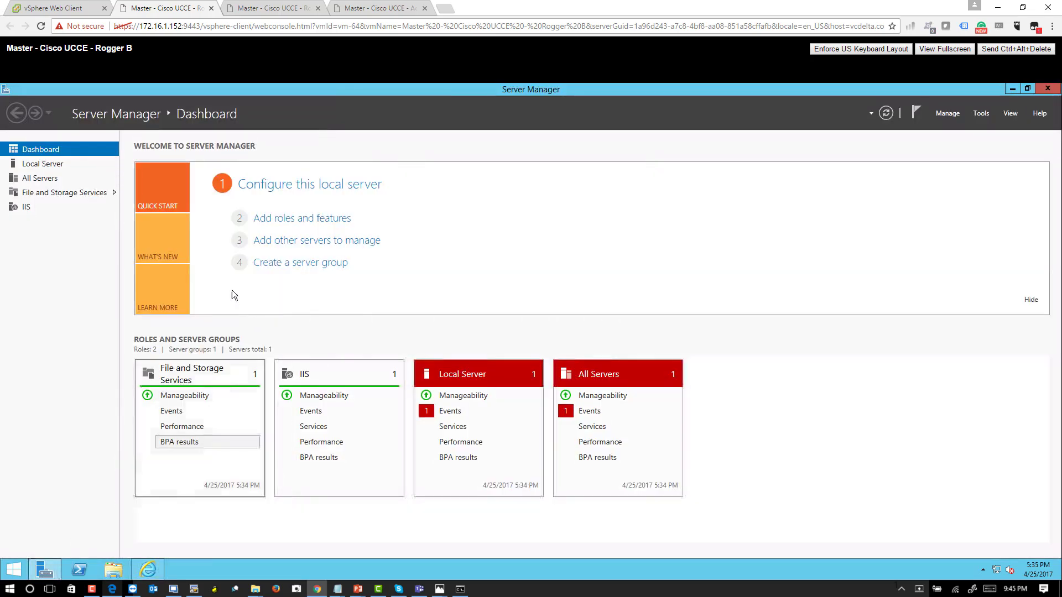
click(44, 166)
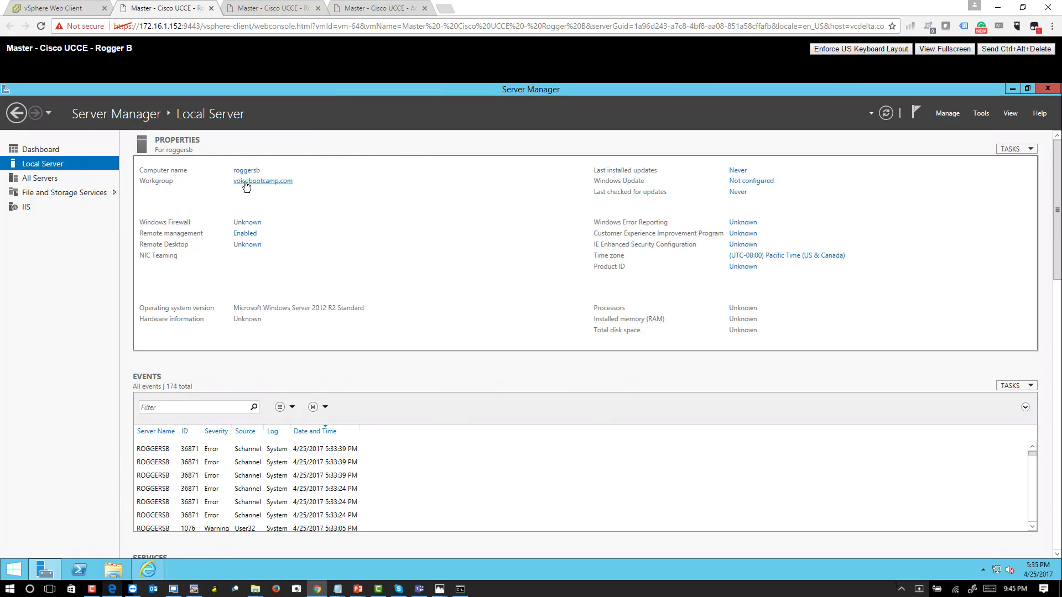
click(246, 184)
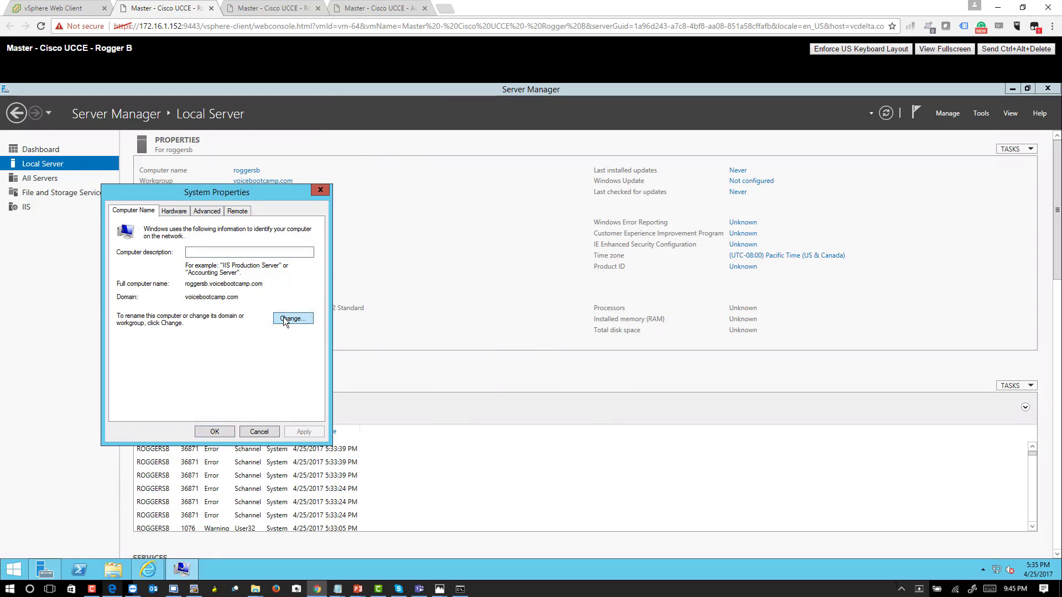
click(284, 318)
click(128, 367)
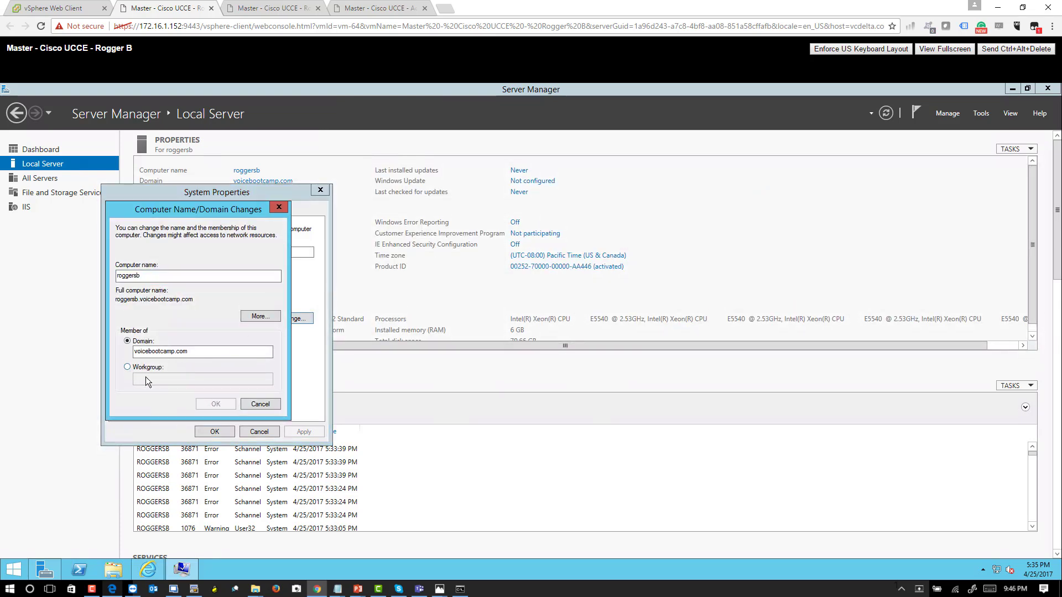
click(156, 378)
text(WORKGROUP)
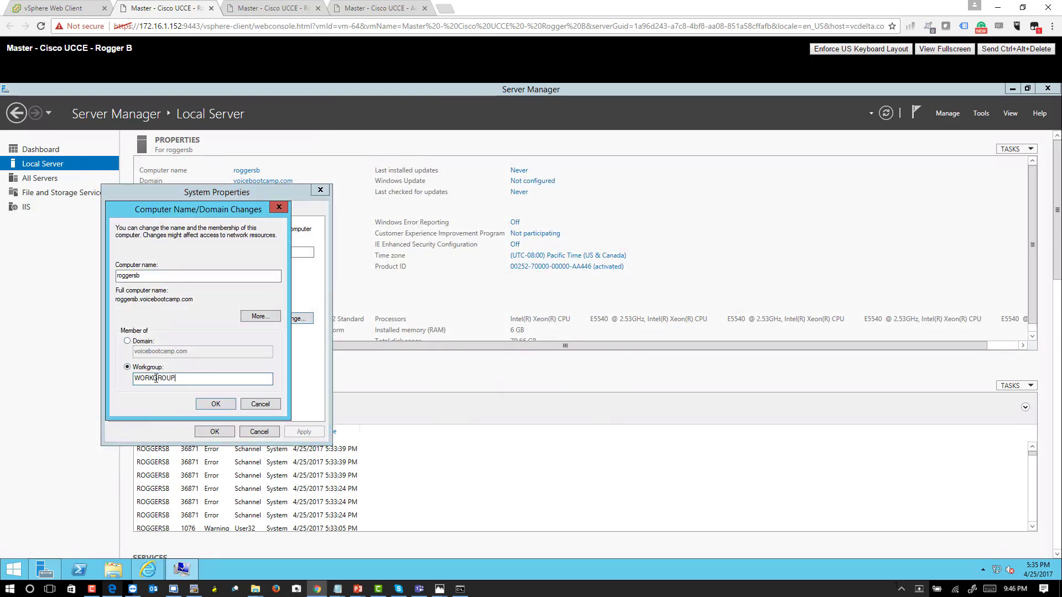
key(Return)
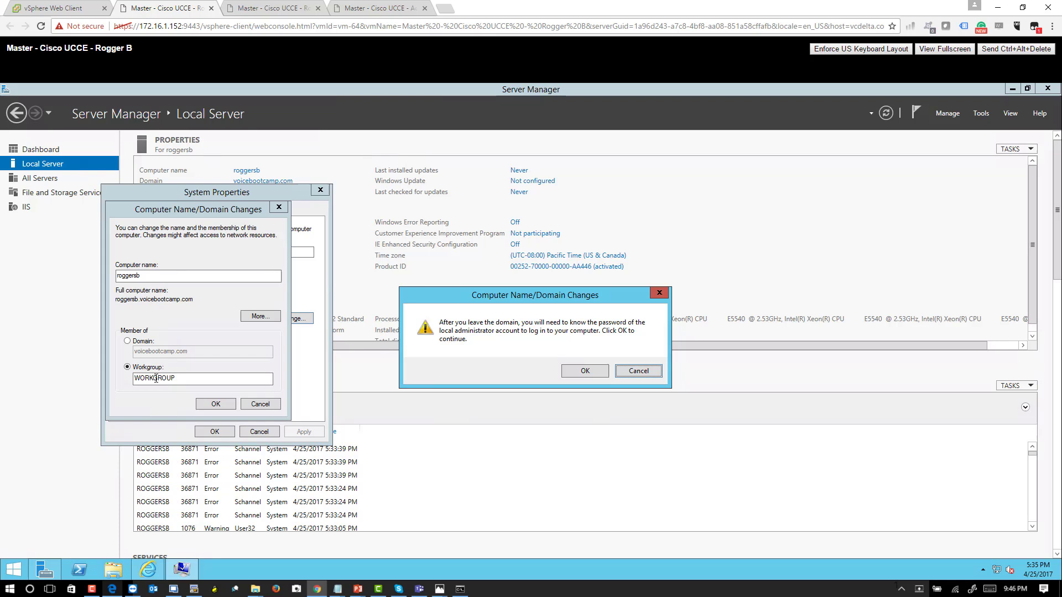
click(595, 372)
click(217, 403)
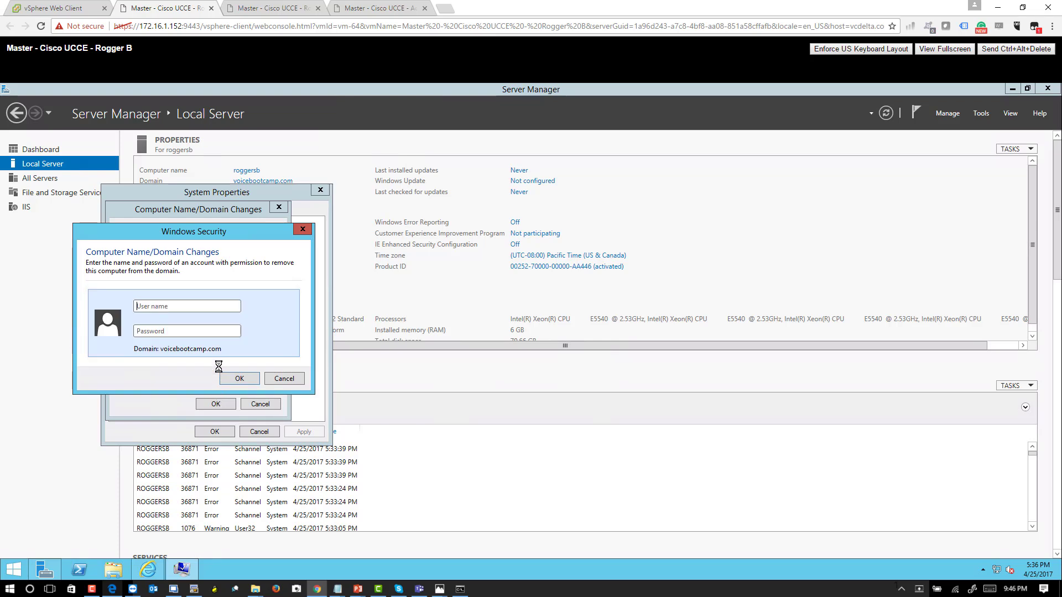
text(administrator)
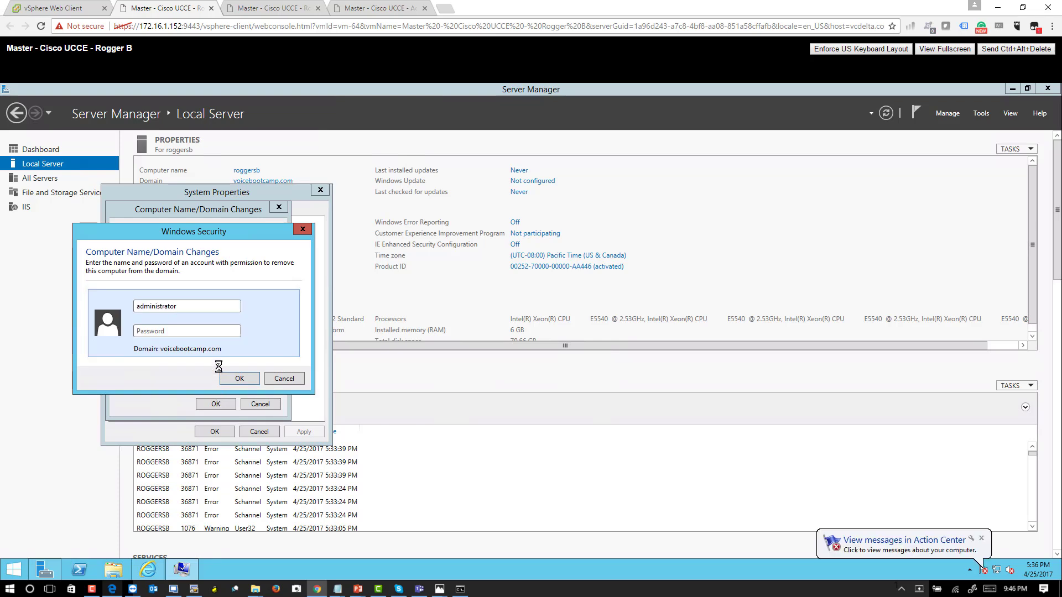
key(Tab)
text(**************)
key(Return)
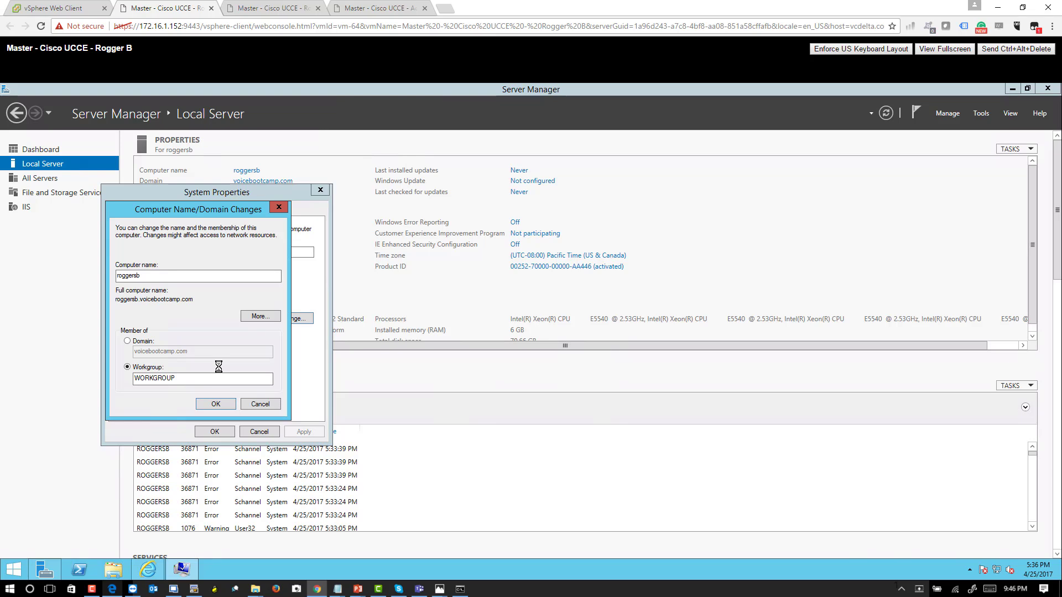
click(579, 373)
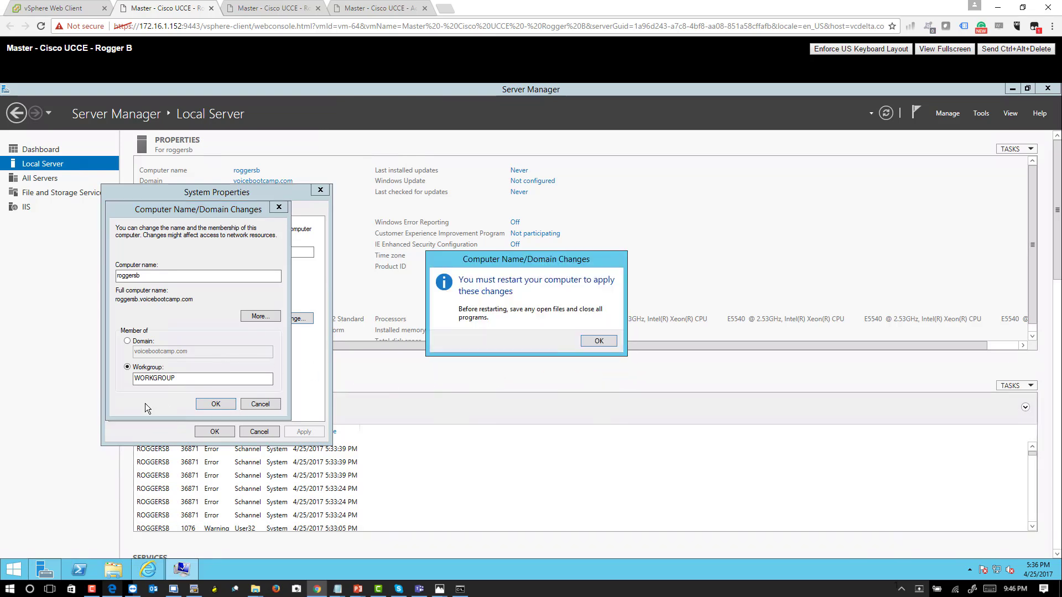
click(600, 346)
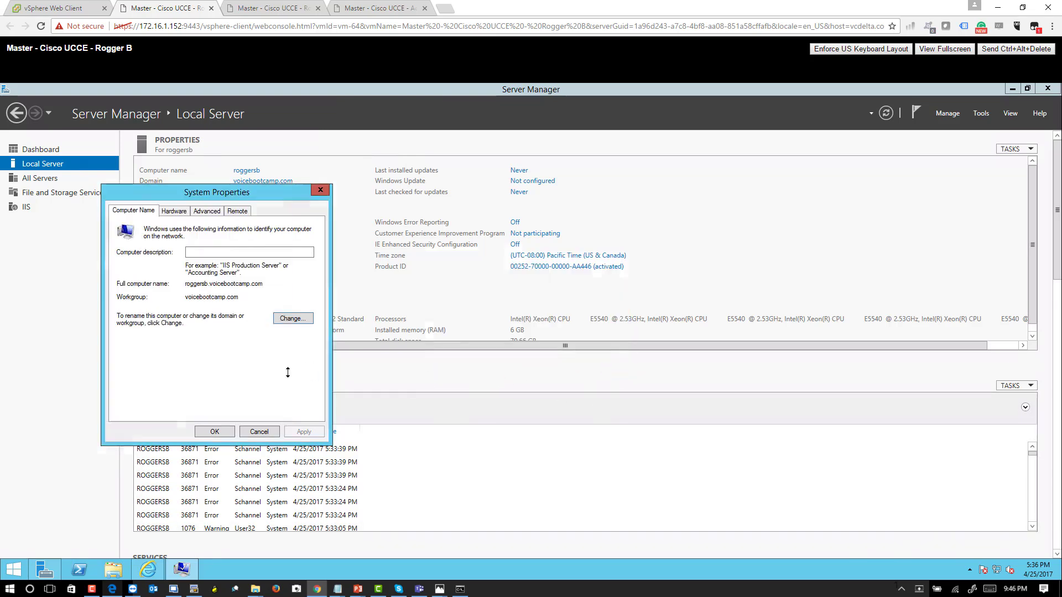
click(293, 319)
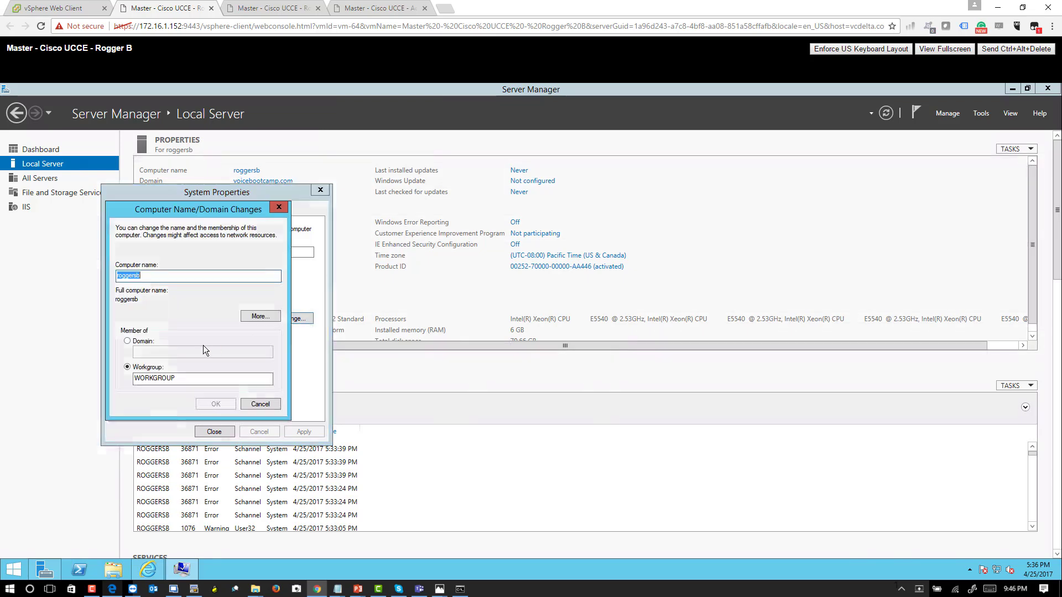
click(132, 341)
text(v)
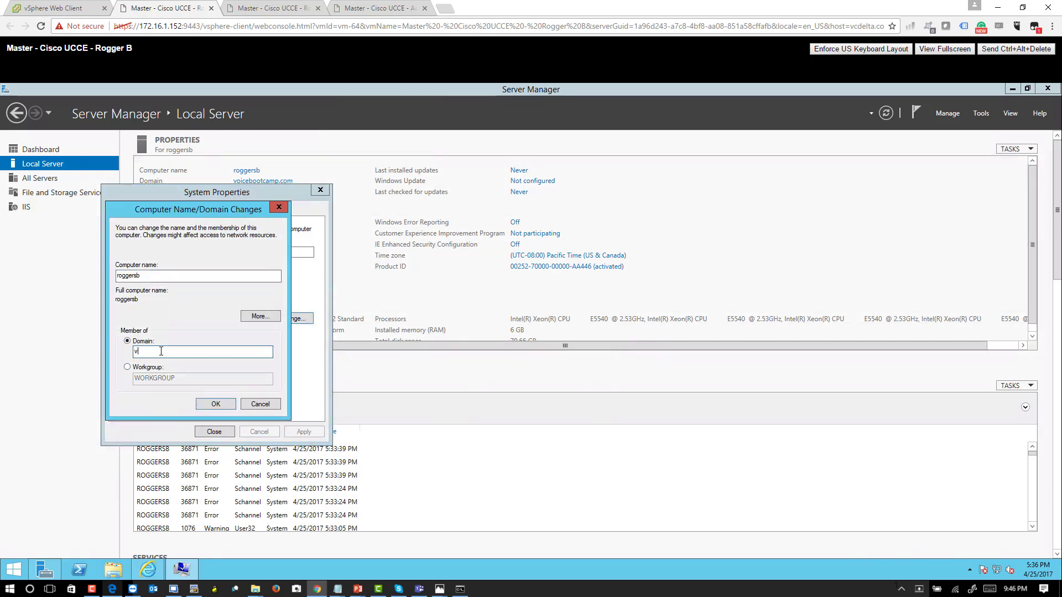
text(oicebootcamp.com)
key(Return)
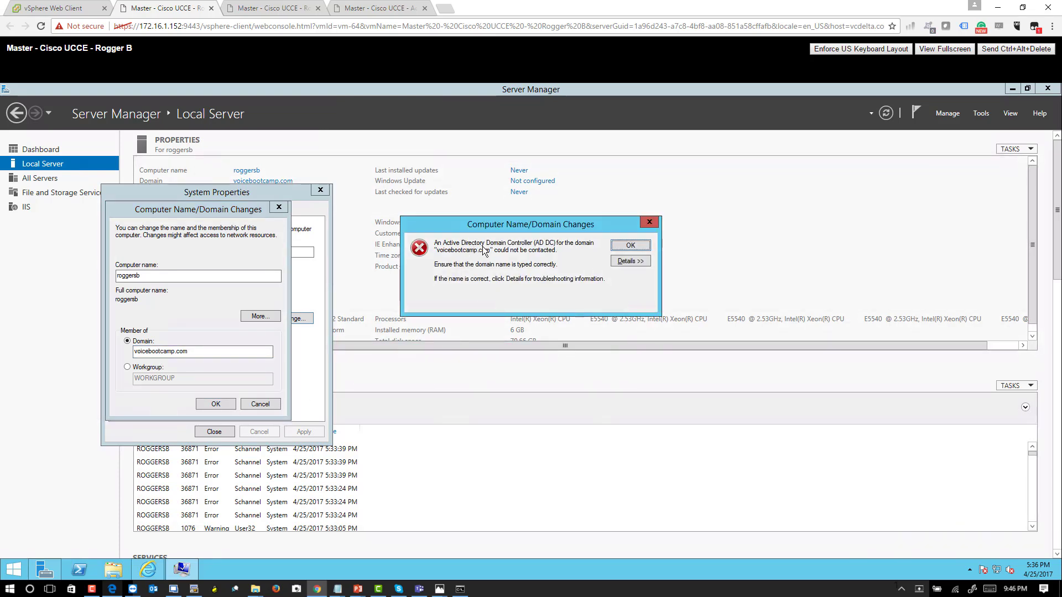
click(630, 247)
- Set the Public network adapter's preferred IPv4 DNS server to 142.100.64.50 and save the adapter properties
right_click(997, 572)
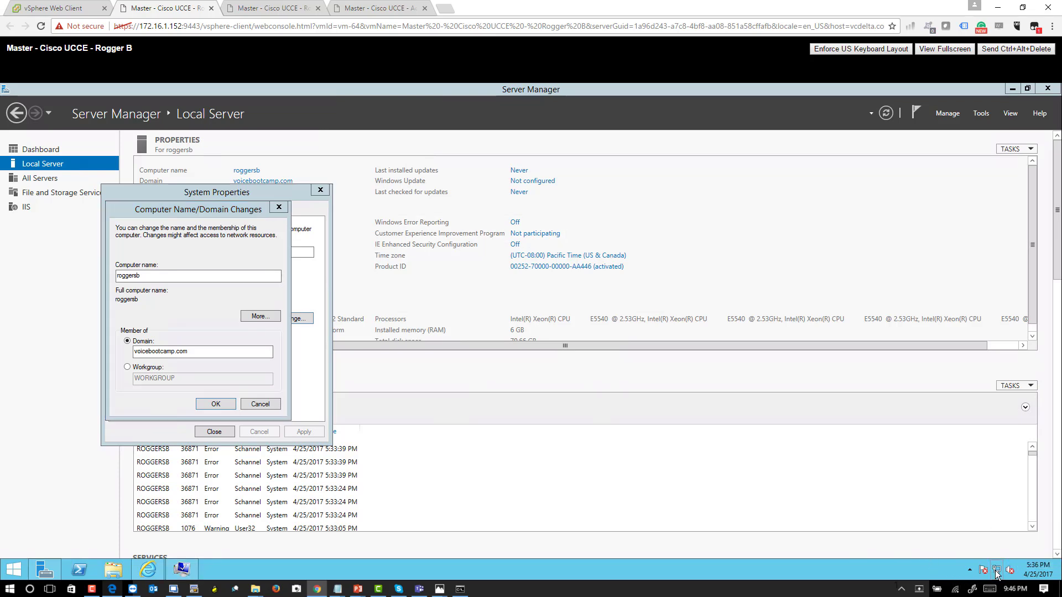
click(975, 563)
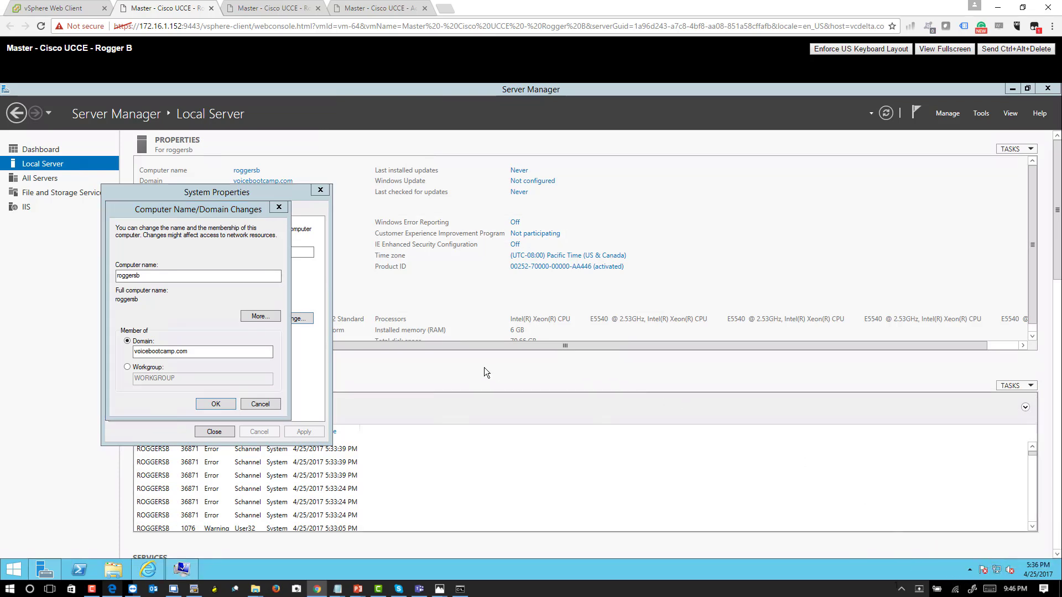
click(273, 230)
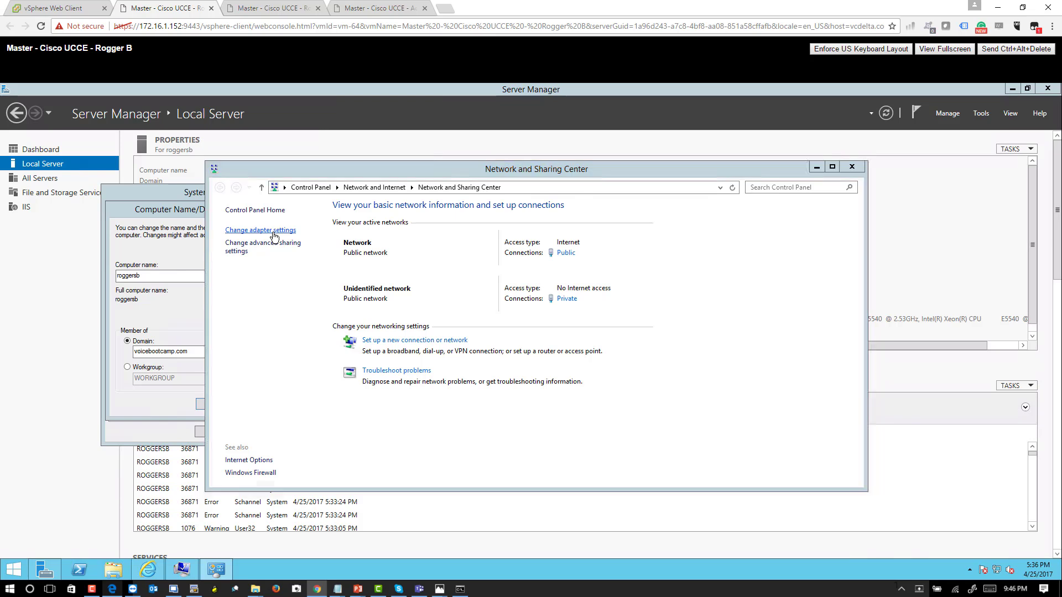
click(395, 249)
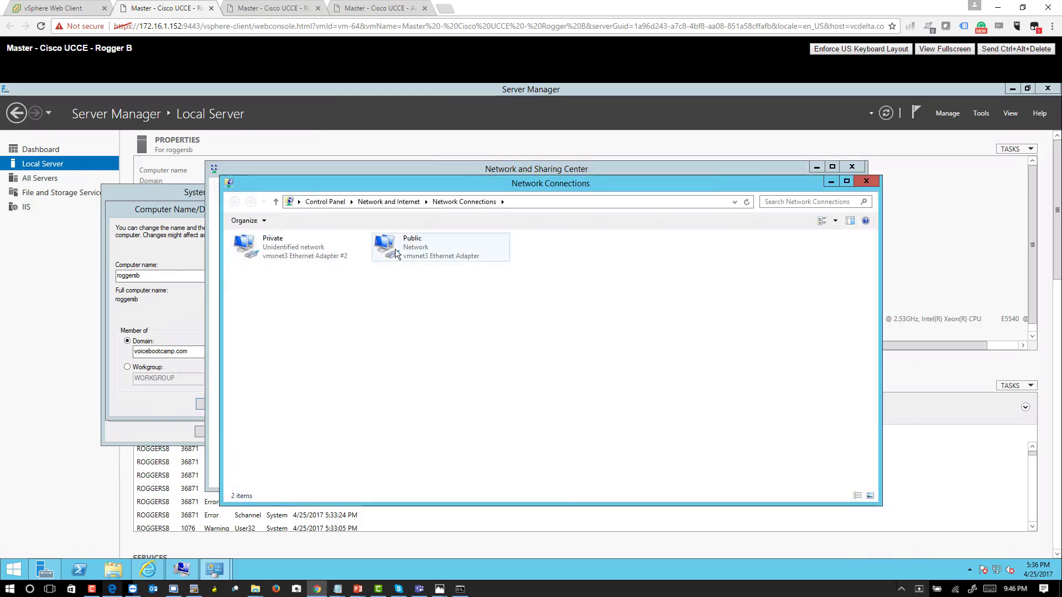
right_click(395, 248)
click(440, 349)
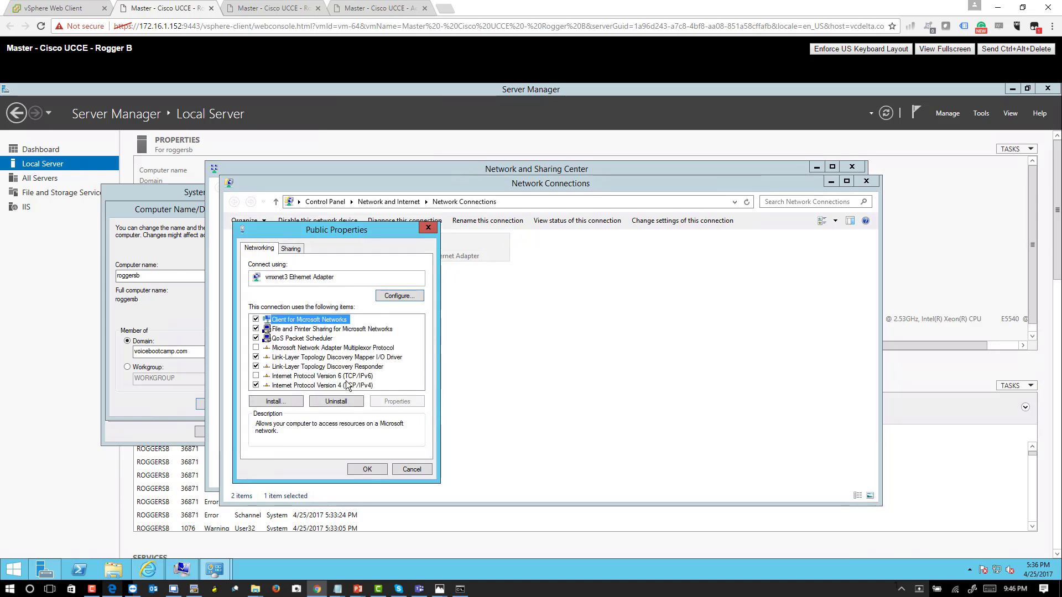
double_click(346, 380)
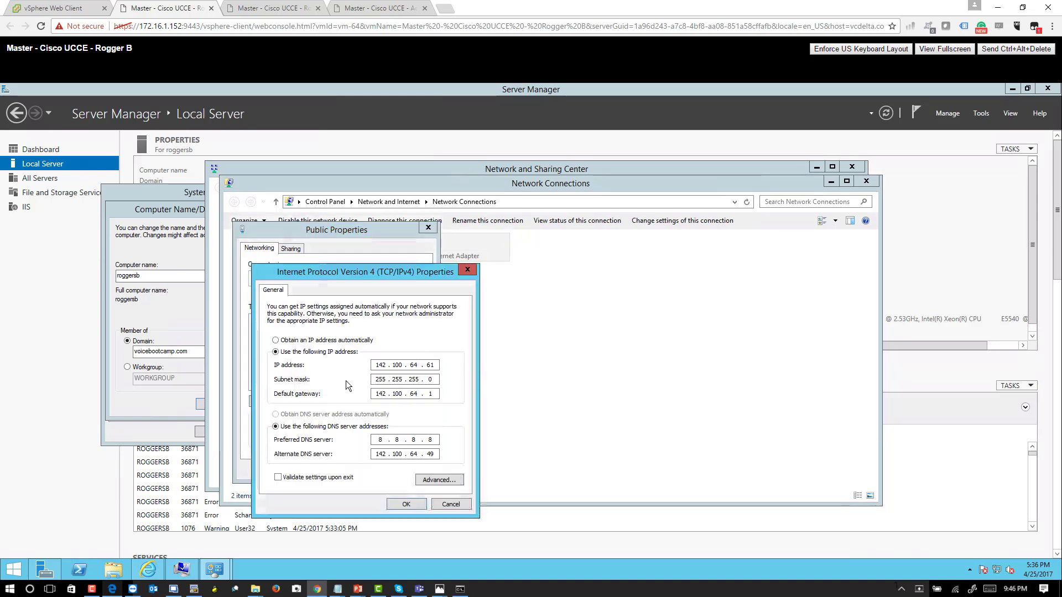
double_click(386, 441)
text(142 . 100 . )
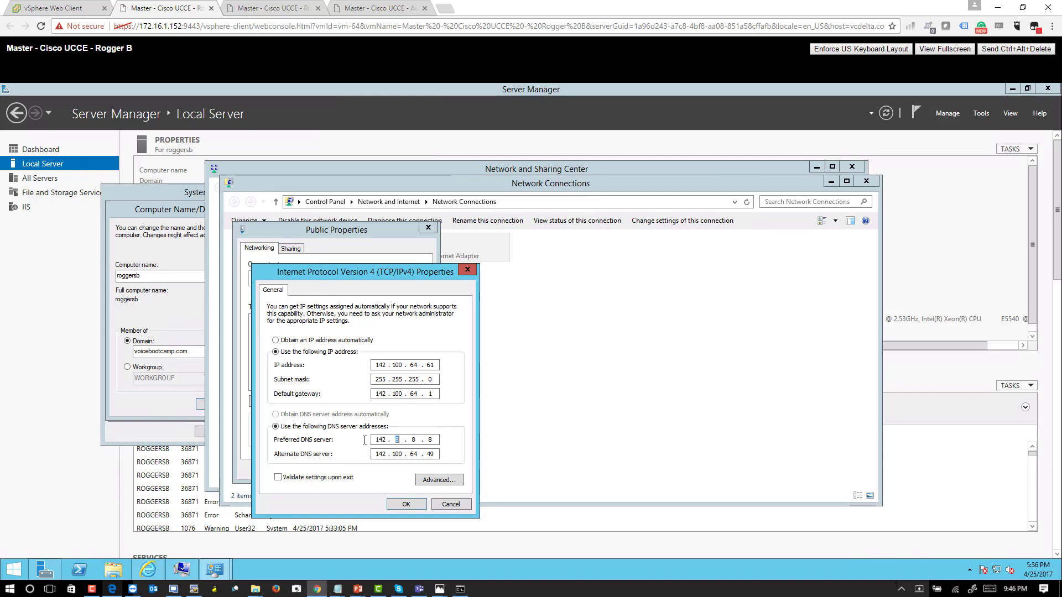
text(64 . 50)
click(410, 504)
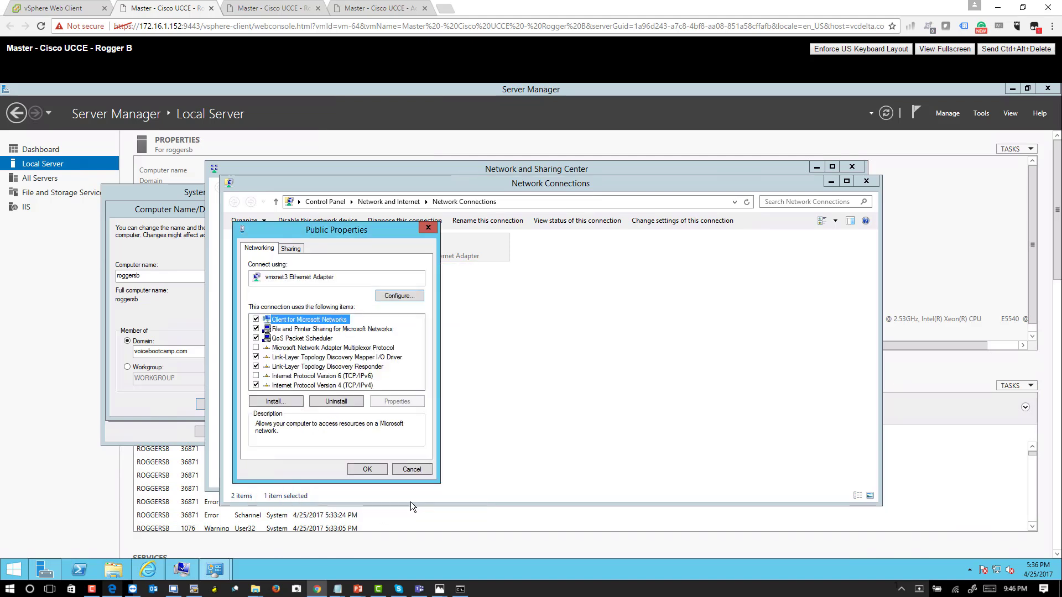
click(372, 469)
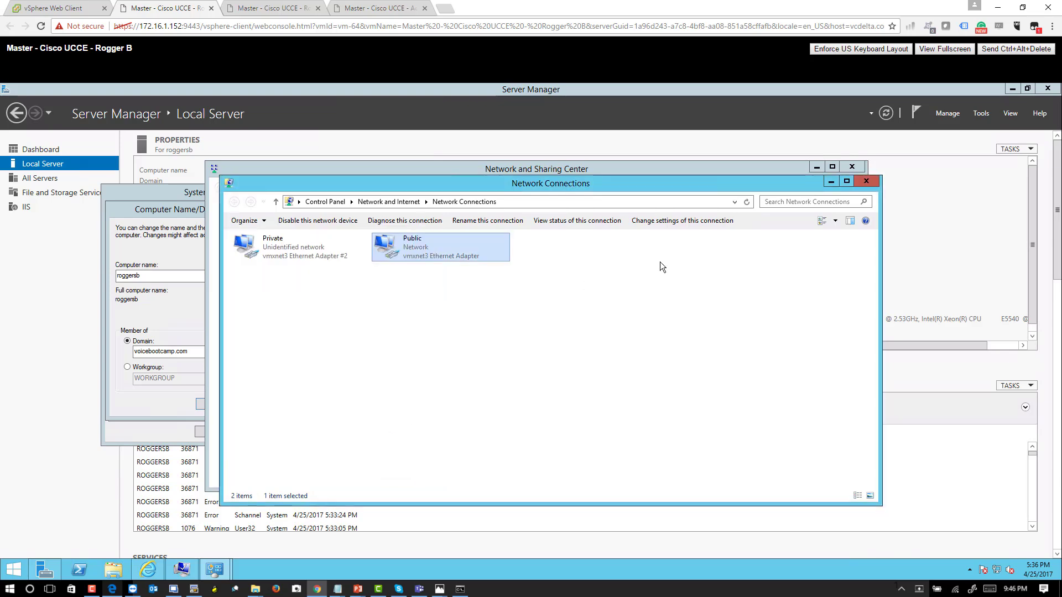
- Close the network connections and join Rogger B to the voicebootcamp.com domain, authorizing with the administrator account and its password
click(866, 182)
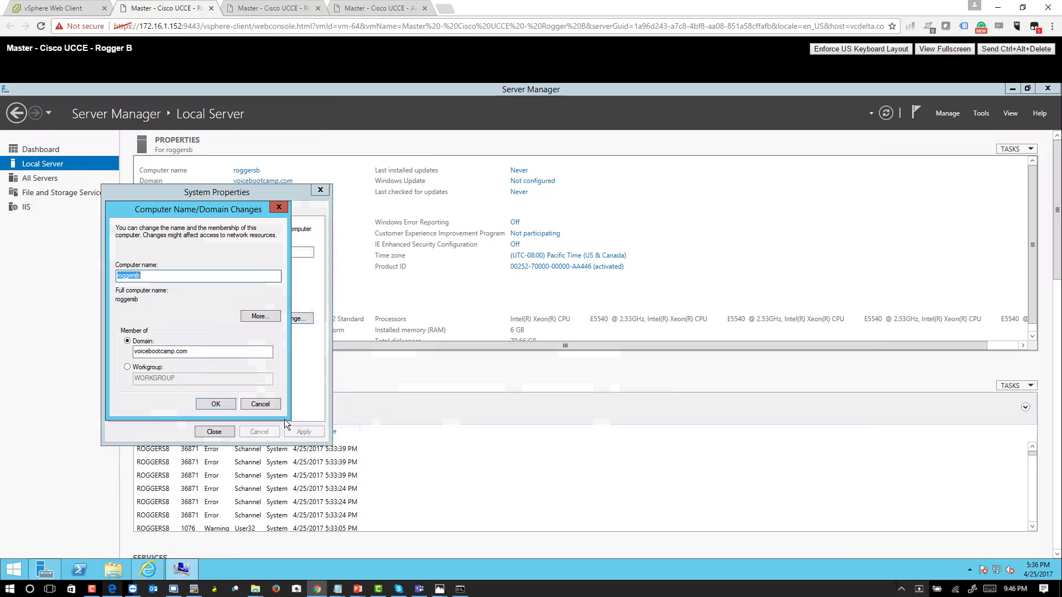
click(218, 404)
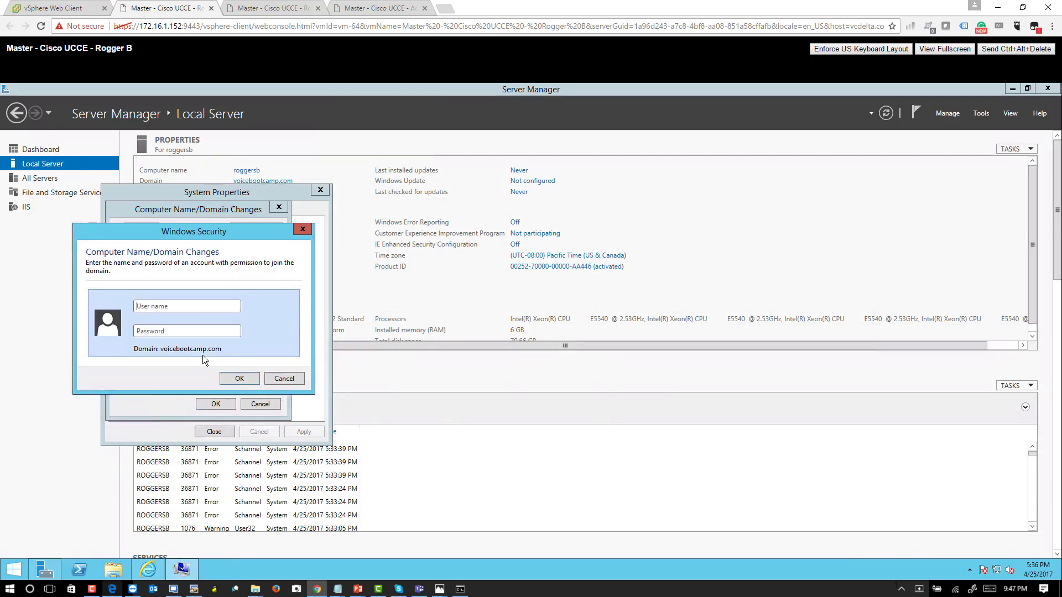
text(administrator)
key(Tab)
text(•••••••••)
key(Return)
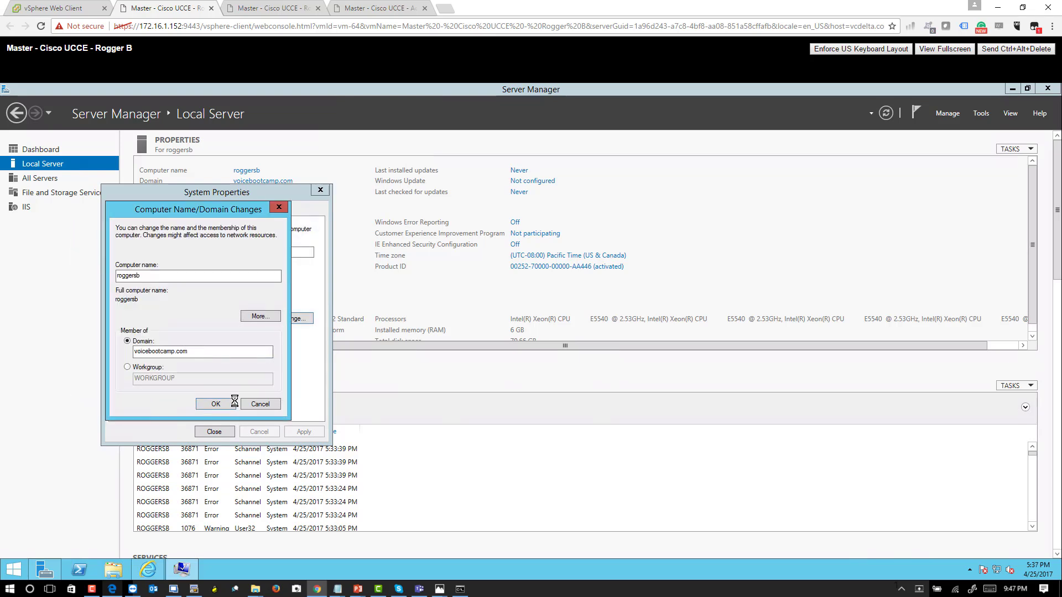
click(609, 368)
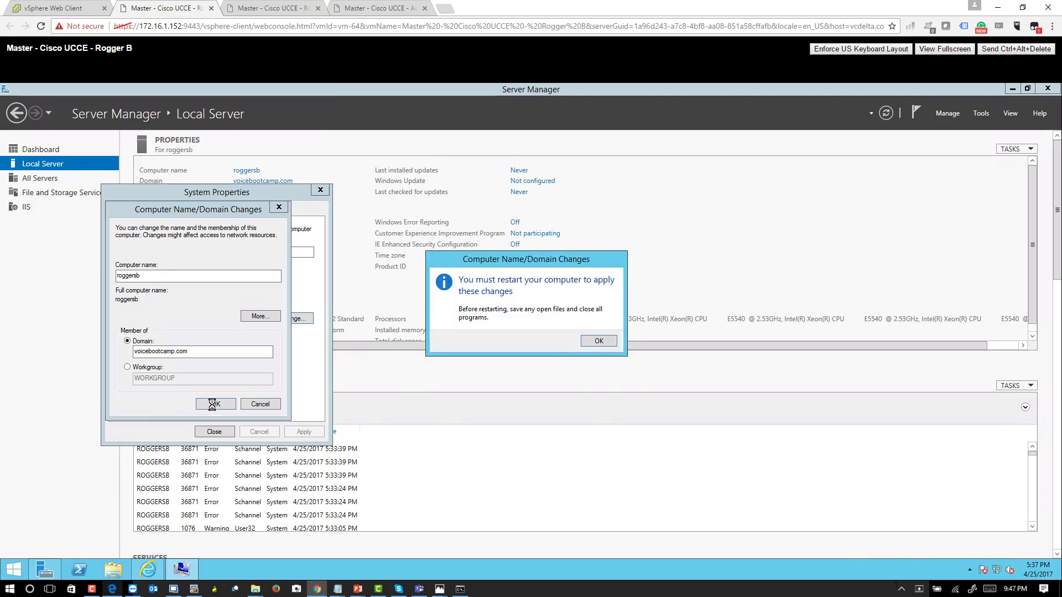
click(598, 343)
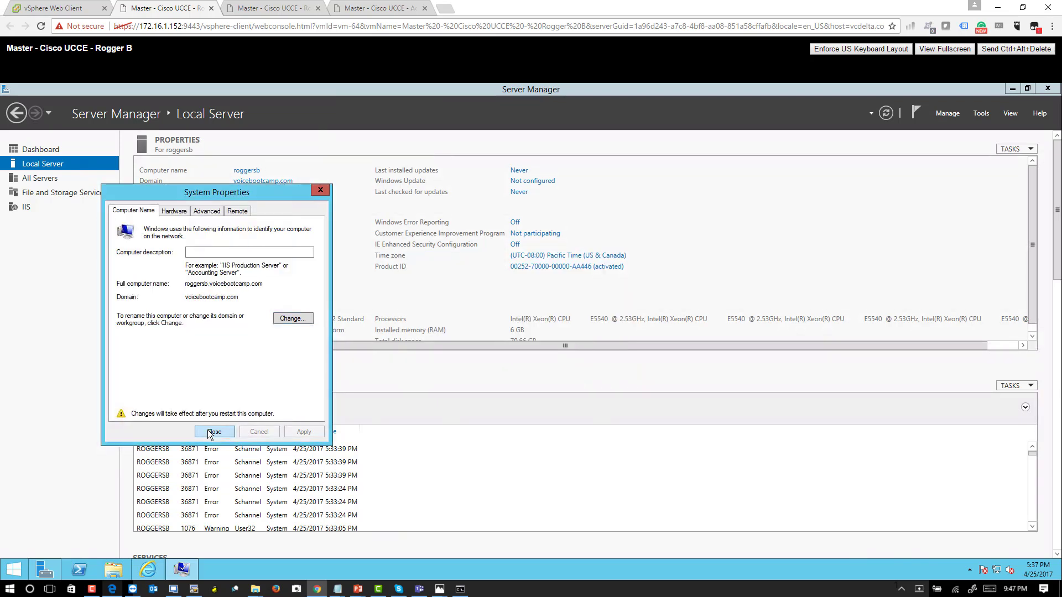
- Restart Rogger B to apply the domain change and sign back in with the VOICEBOOTCAMP administrator's password
click(212, 432)
click(546, 340)
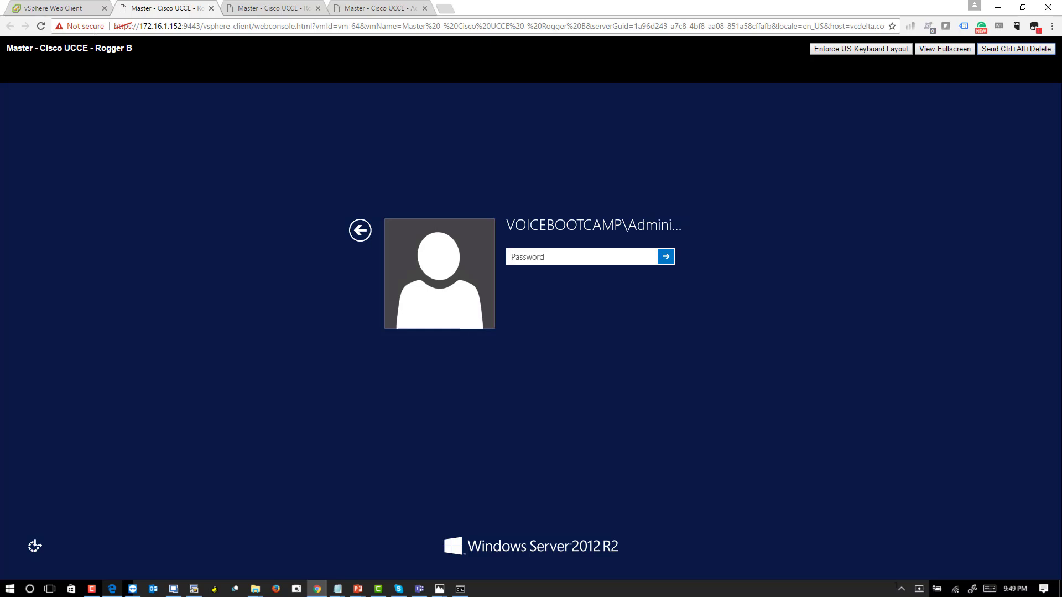
click(332, 166)
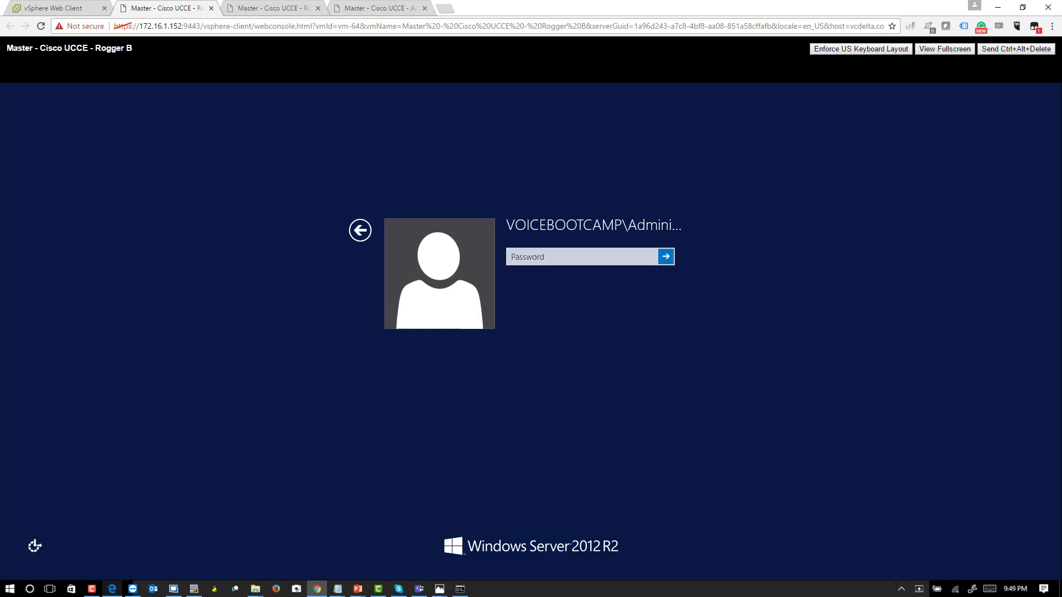
click(526, 255)
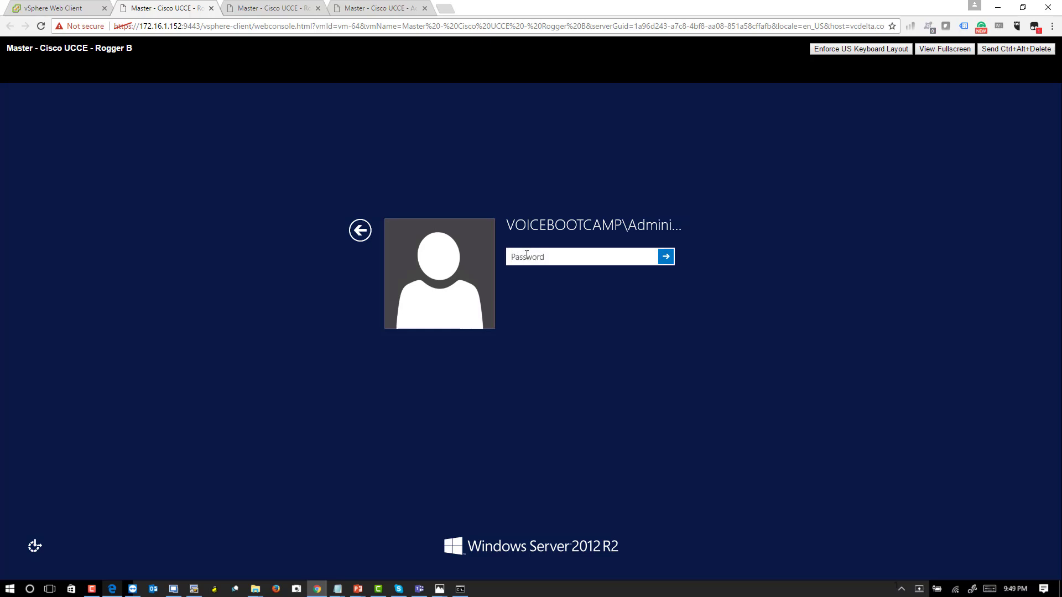
text(•••••••••••••)
key(Return)
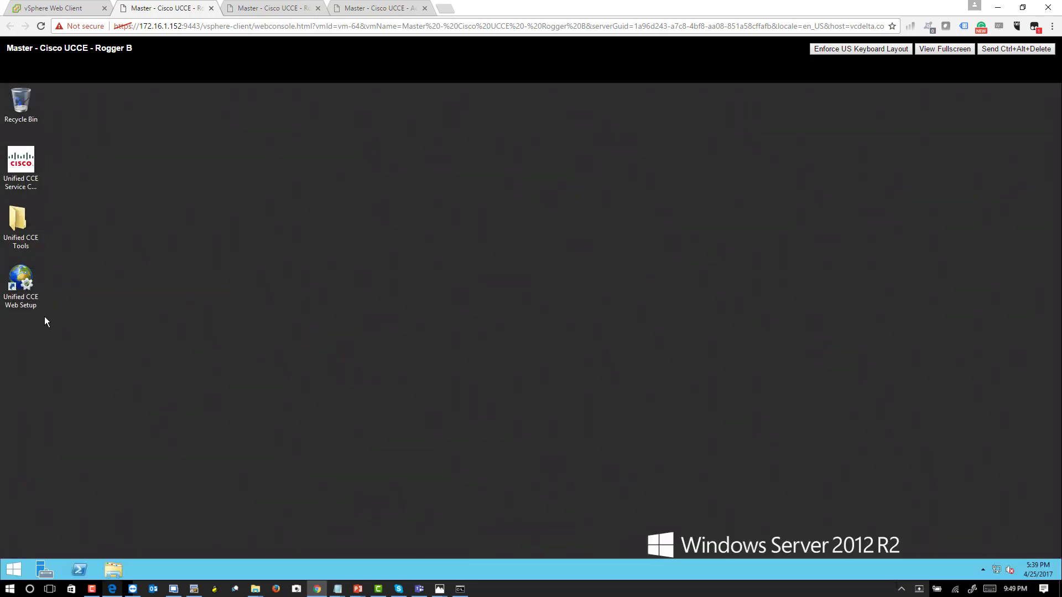
- Launch Unified CCE Web Setup on Rogger B, continue past the certificate warning, and log in as administrator with the account password
click(25, 286)
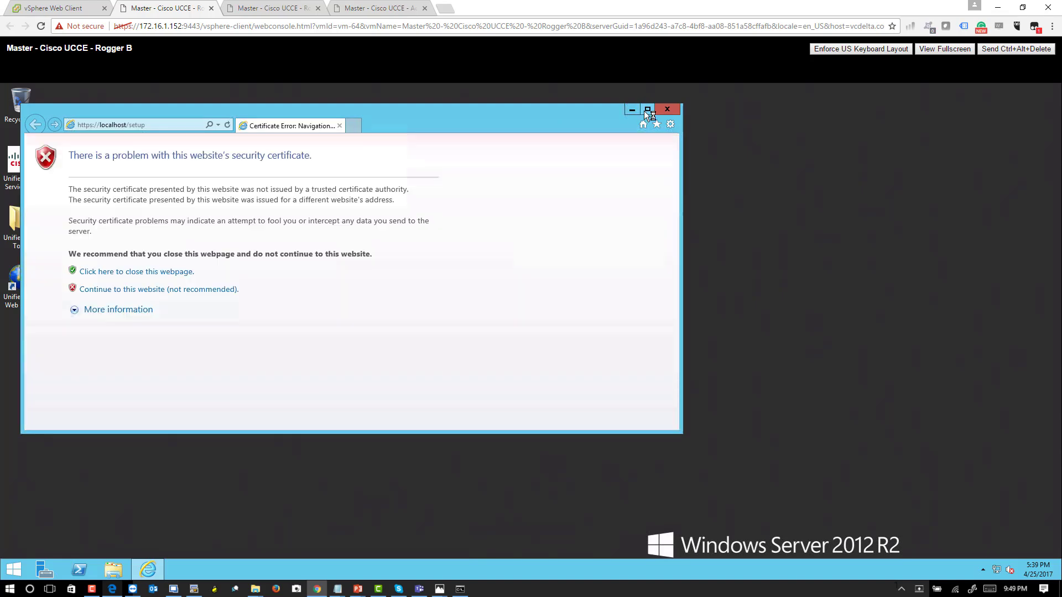
click(647, 110)
click(124, 269)
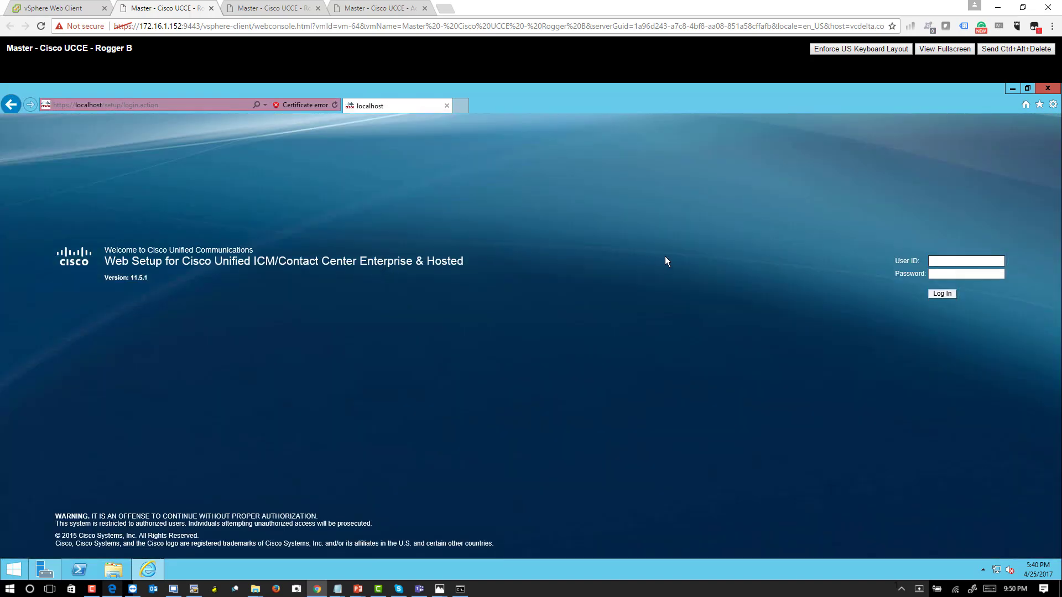
text(administrator)
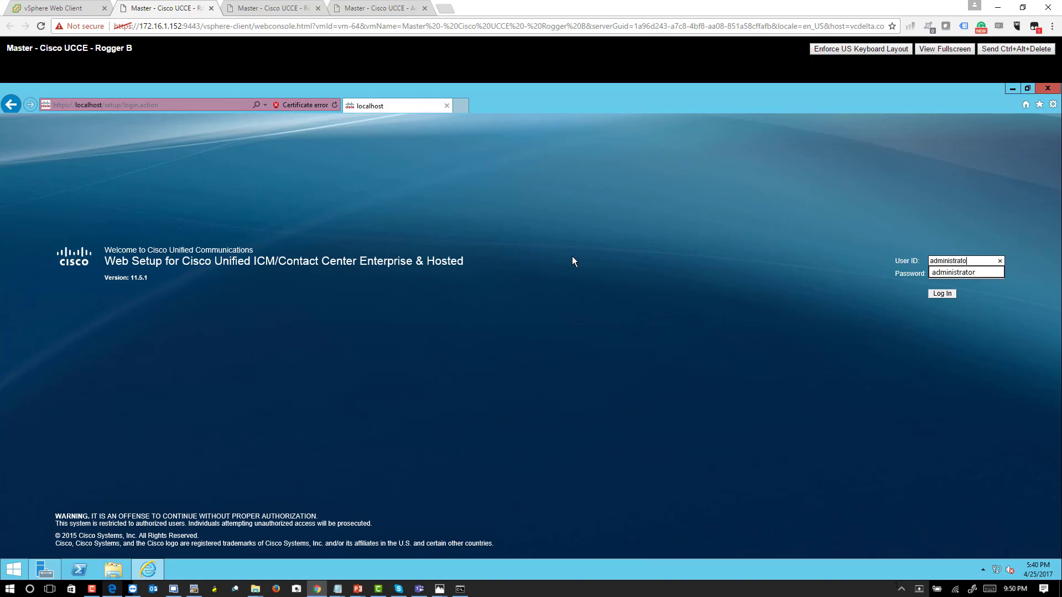
key(Tab)
key(Return)
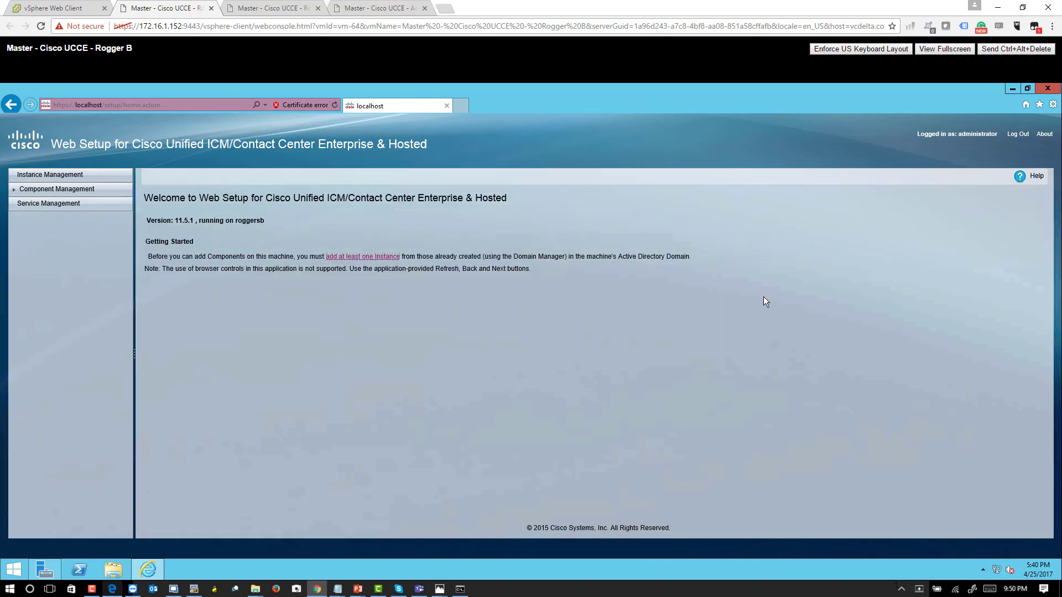
- Add the vbc01 instance with the westcoast facility and instance number 0 on Rogger B
click(377, 255)
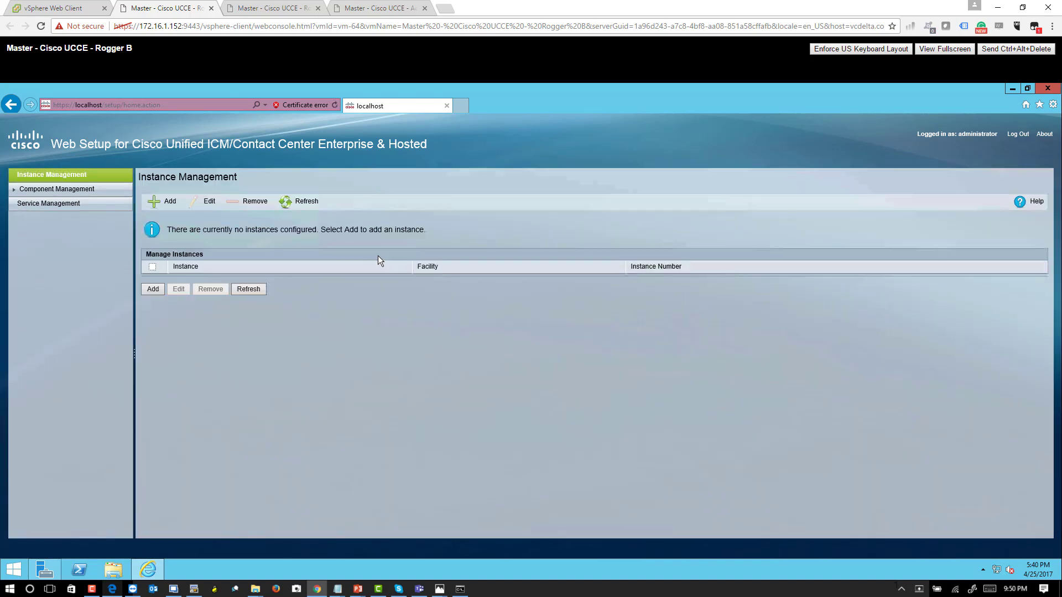
click(154, 290)
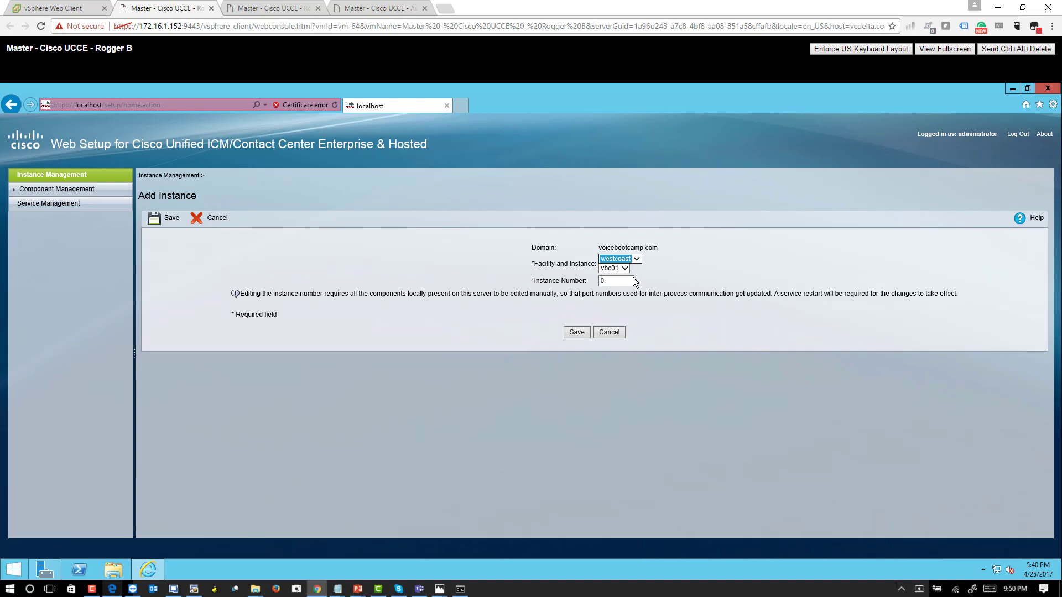
click(582, 332)
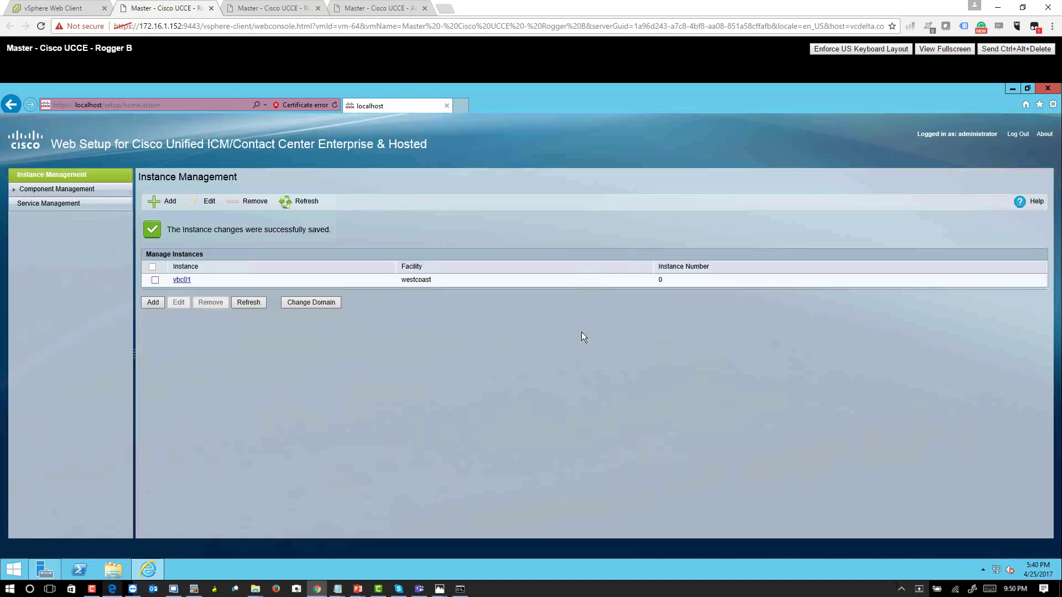
- Open the console of the Master - Cisco UCCE - PG A virtual machine from vSphere and unlock it with the administrator's password
click(63, 5)
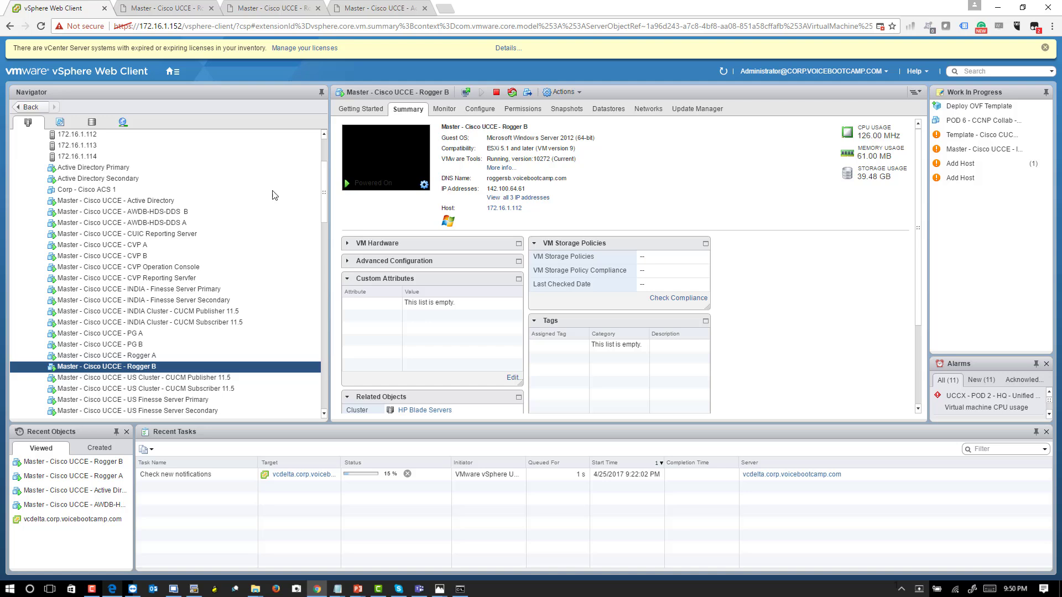
click(235, 334)
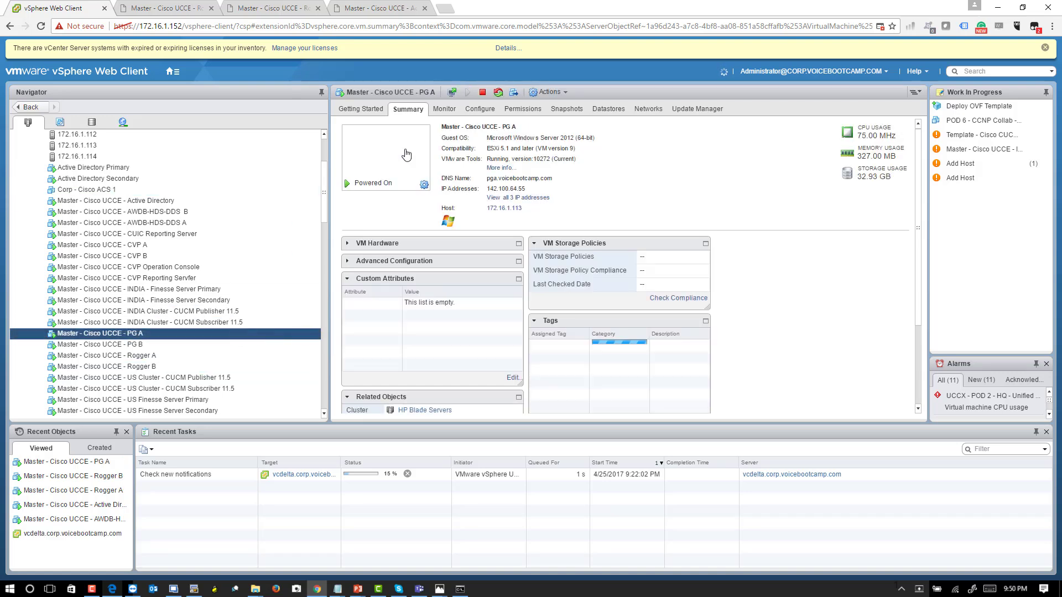
click(407, 155)
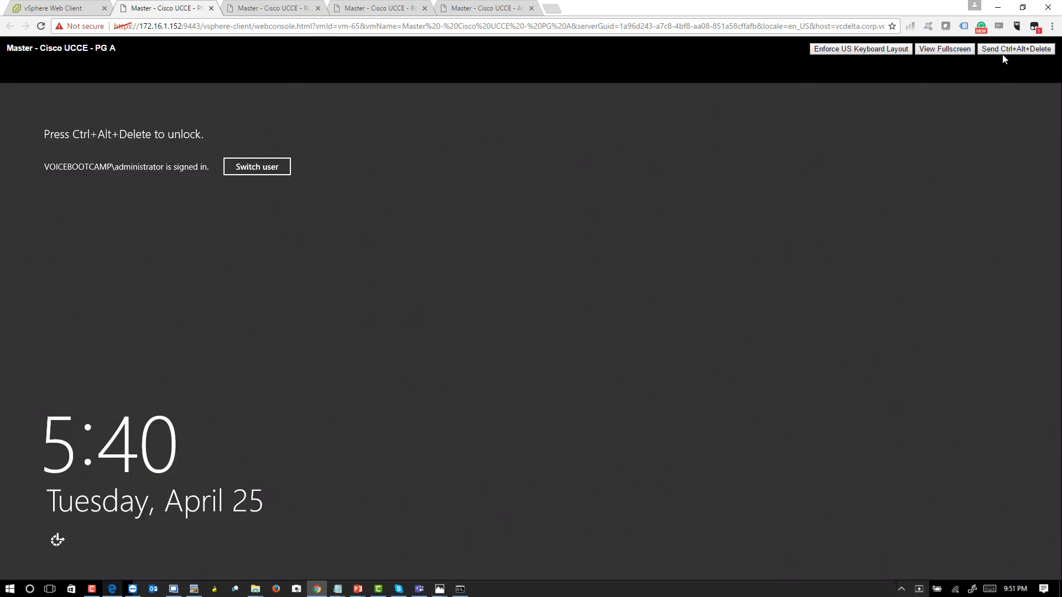
click(1016, 48)
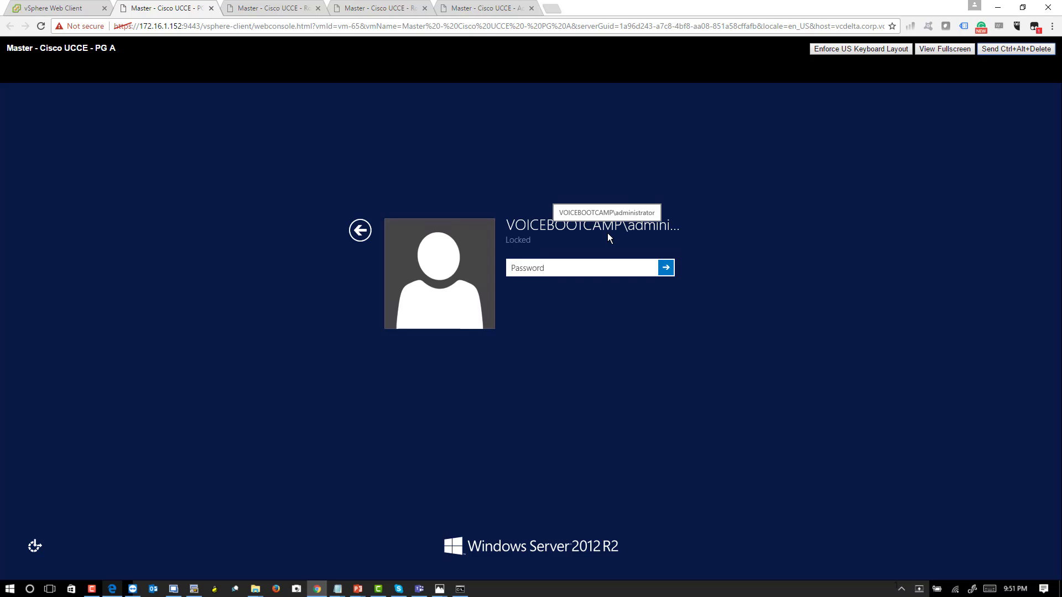
click(567, 271)
text(********)
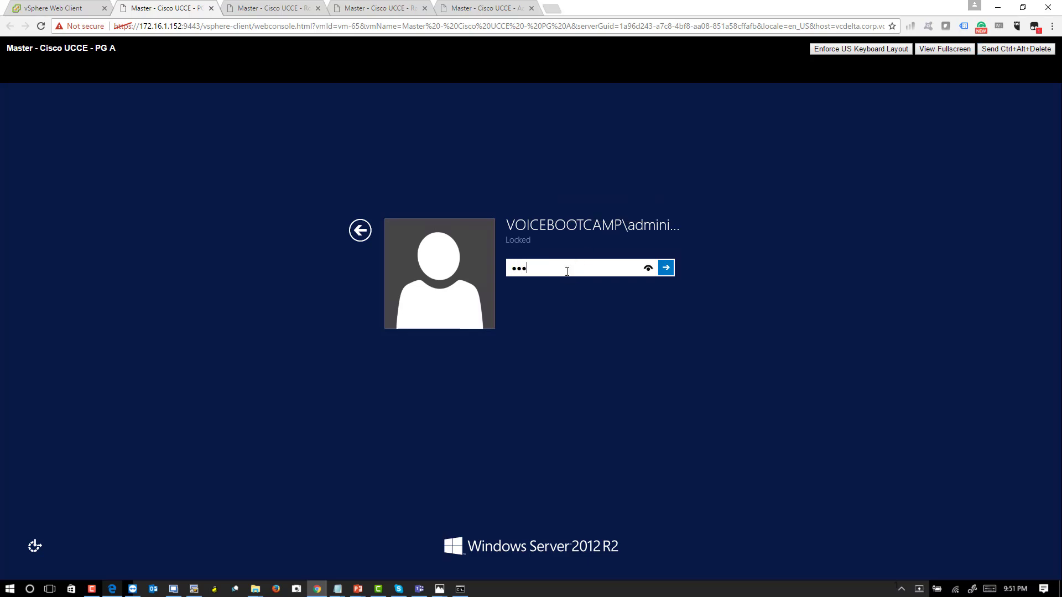
text(***)
key(Return)
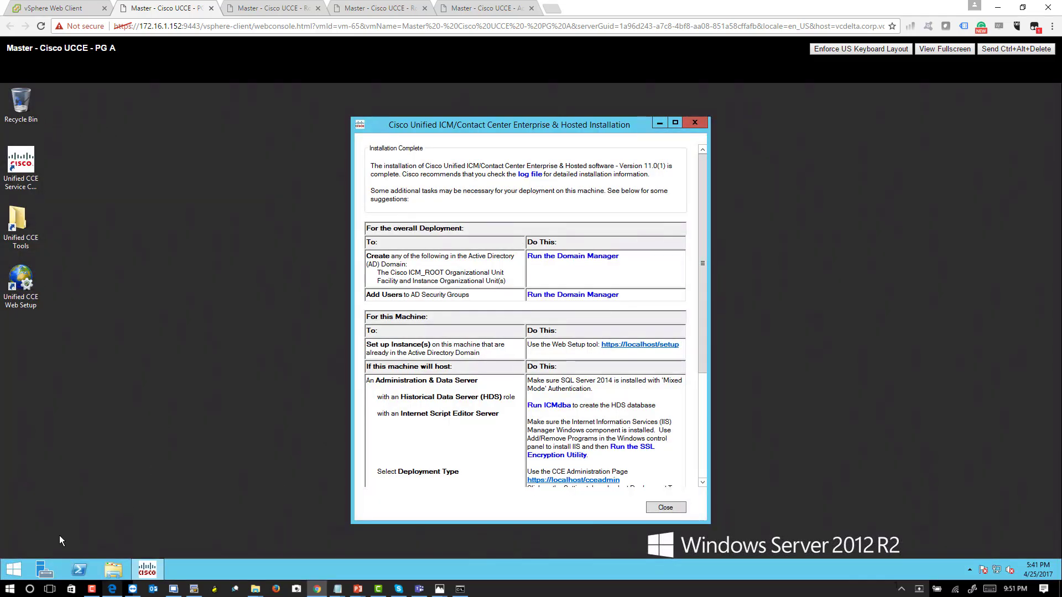
- Run ipconfig /all in a command prompt on PG A and check its DNS server addresses
right_click(13, 568)
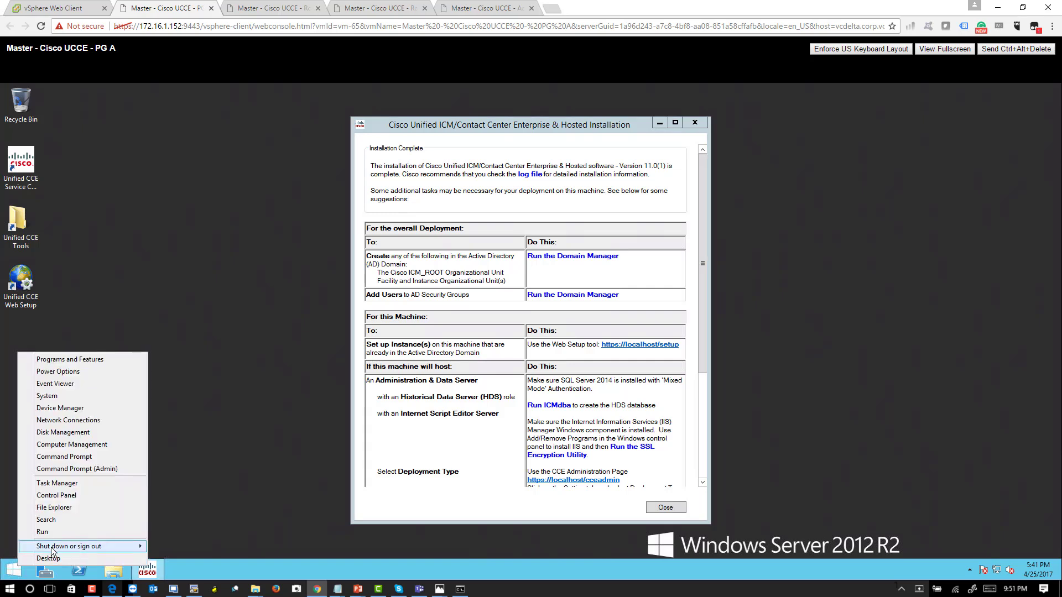
click(54, 532)
text(m)
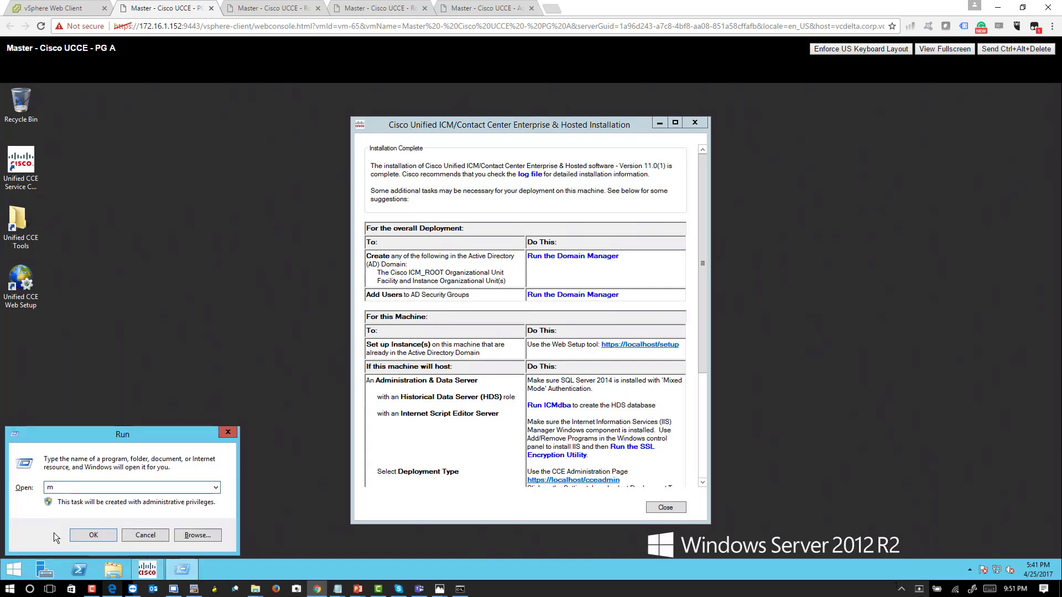
key(BackSpace)
key(BackSpace)
text(cmd)
key(Return)
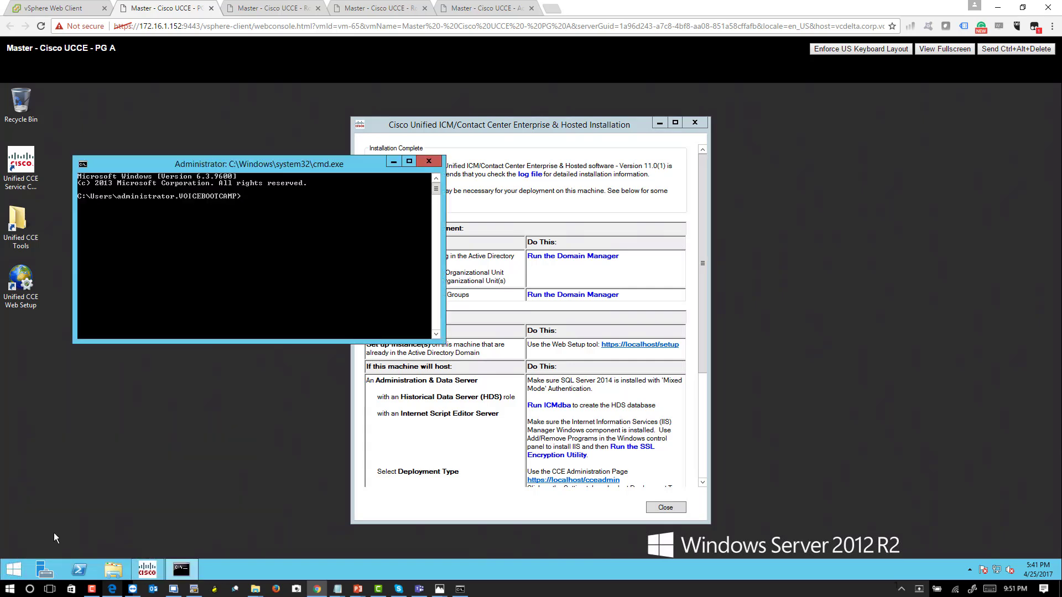
text(ipconfig /all)
key(Return)
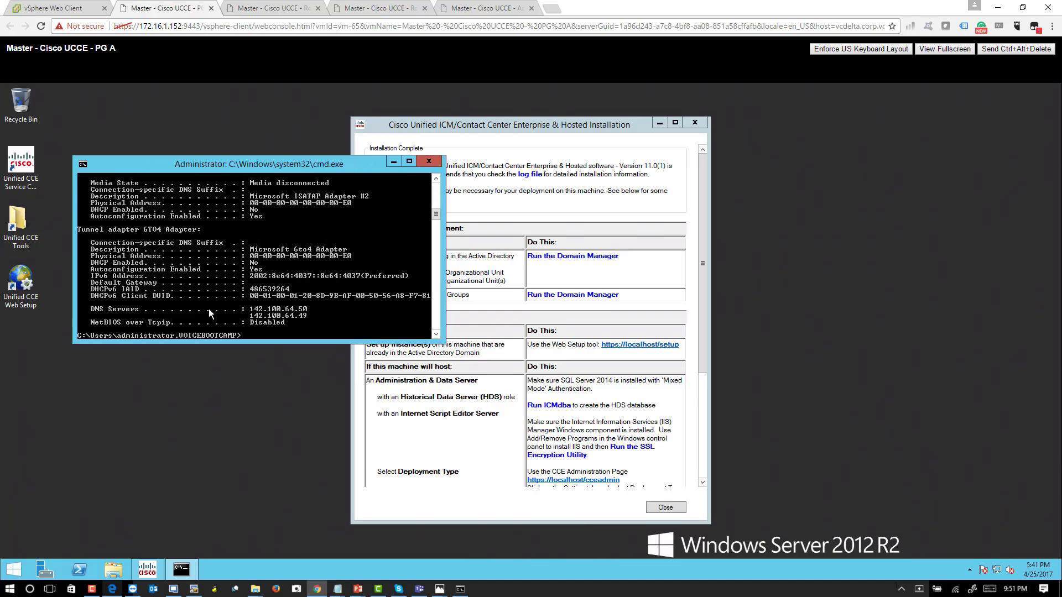
scroll(209, 308, up, 3)
scroll(212, 307, down, 4)
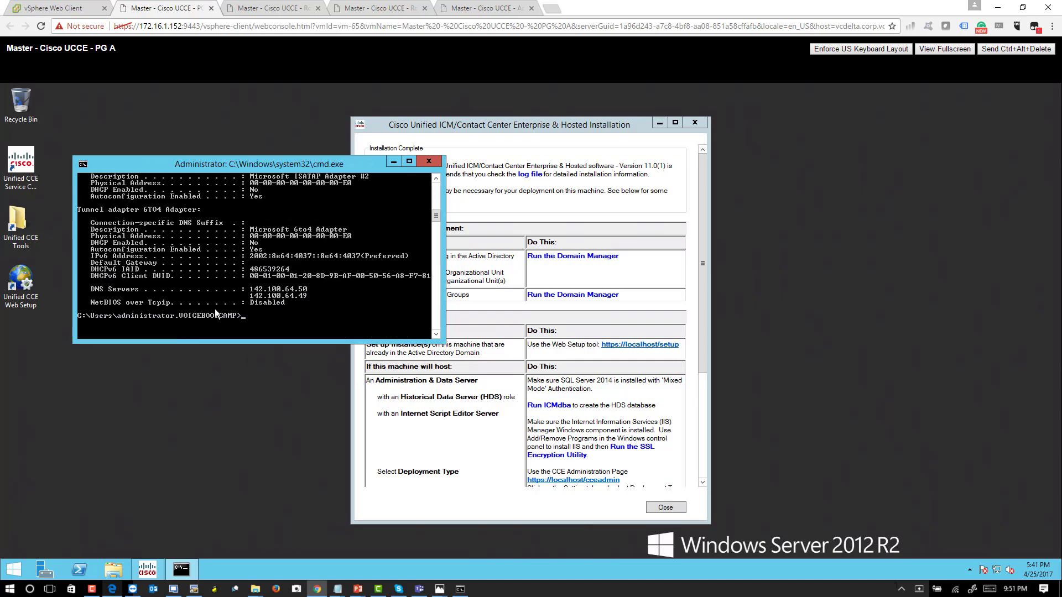
- Open Unified CCE Web Setup on PG A, enabling the Java plug-in add-on and continuing past the certificate and security alerts
double_click(22, 271)
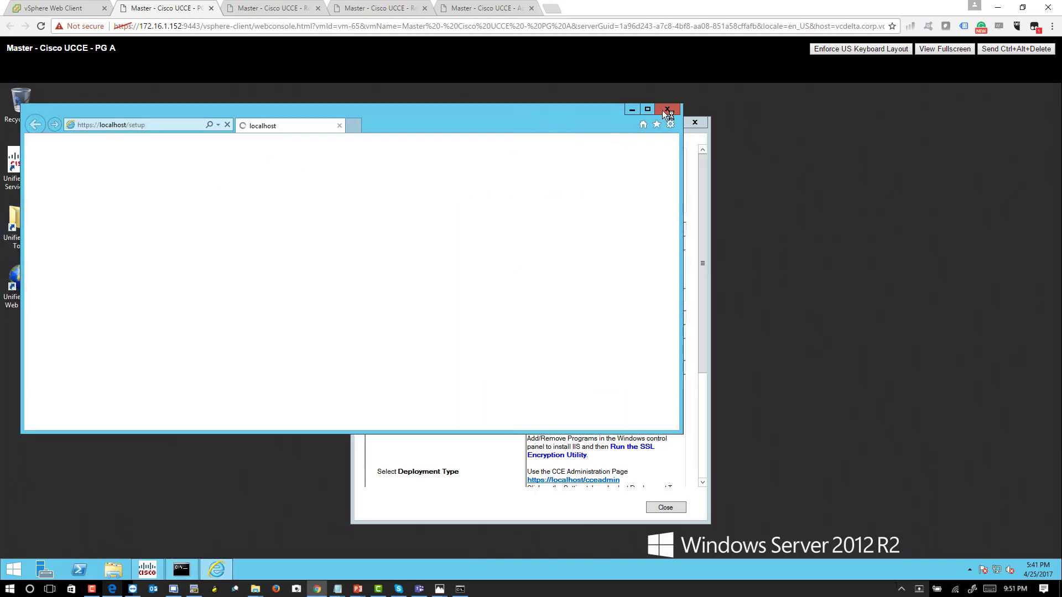
click(647, 109)
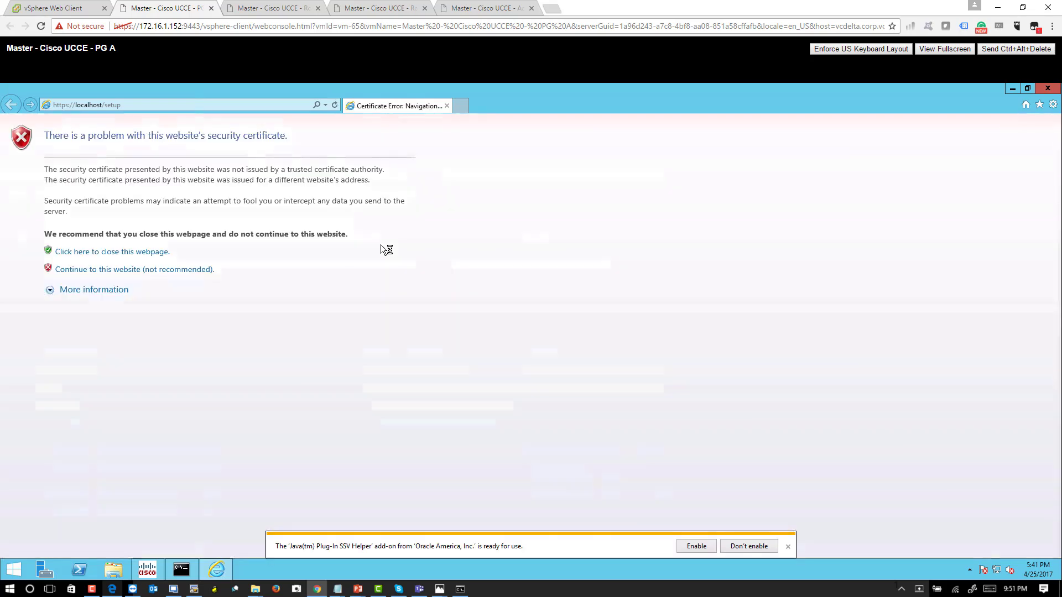
click(696, 547)
click(147, 270)
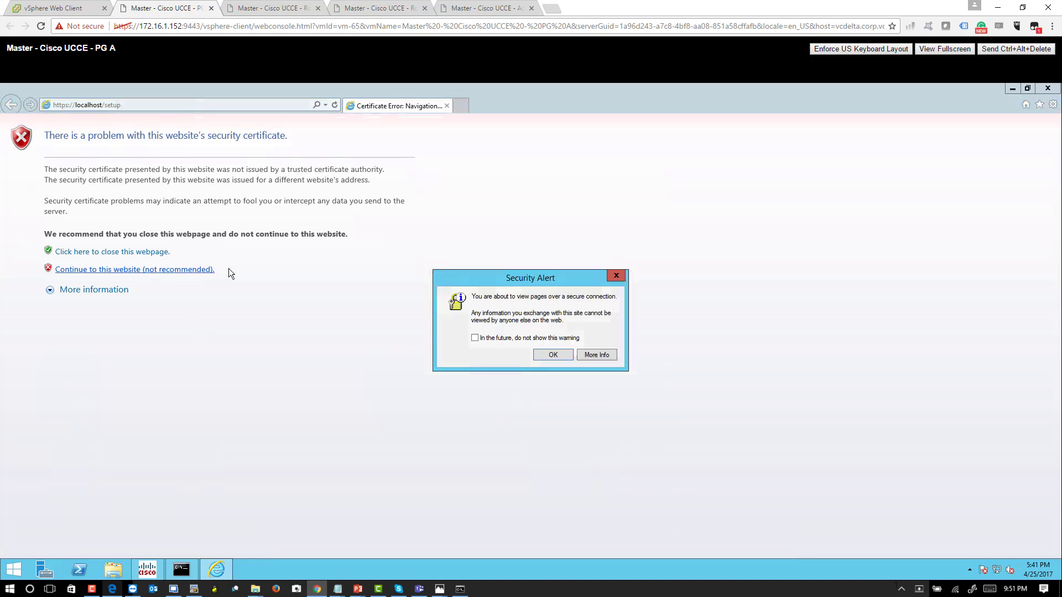
click(544, 355)
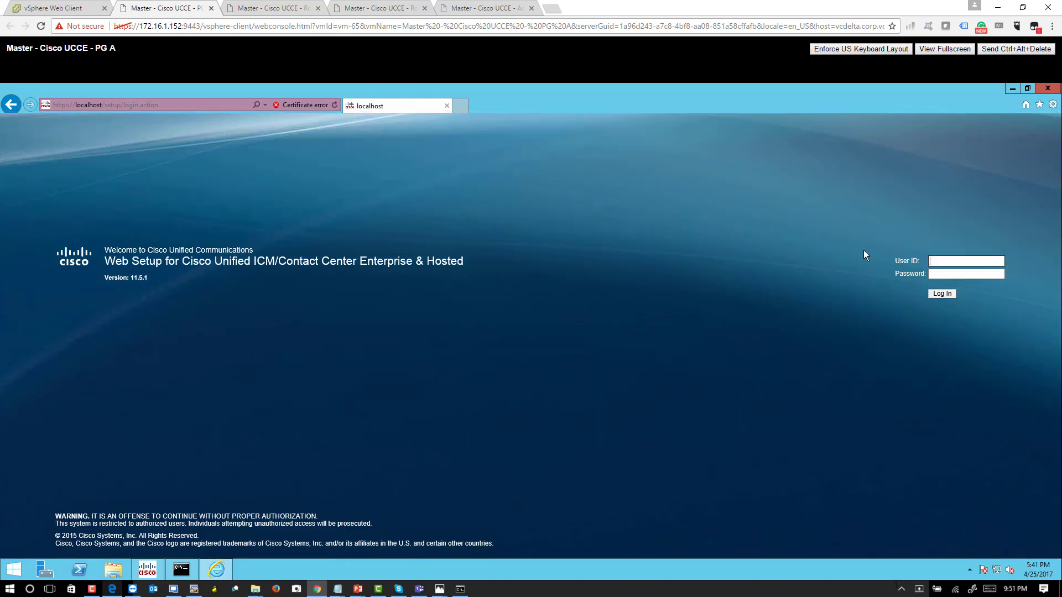
- Log in to Web Setup on PG A as administrator with the account password, and let the browser store the password
text(administrator)
click(974, 276)
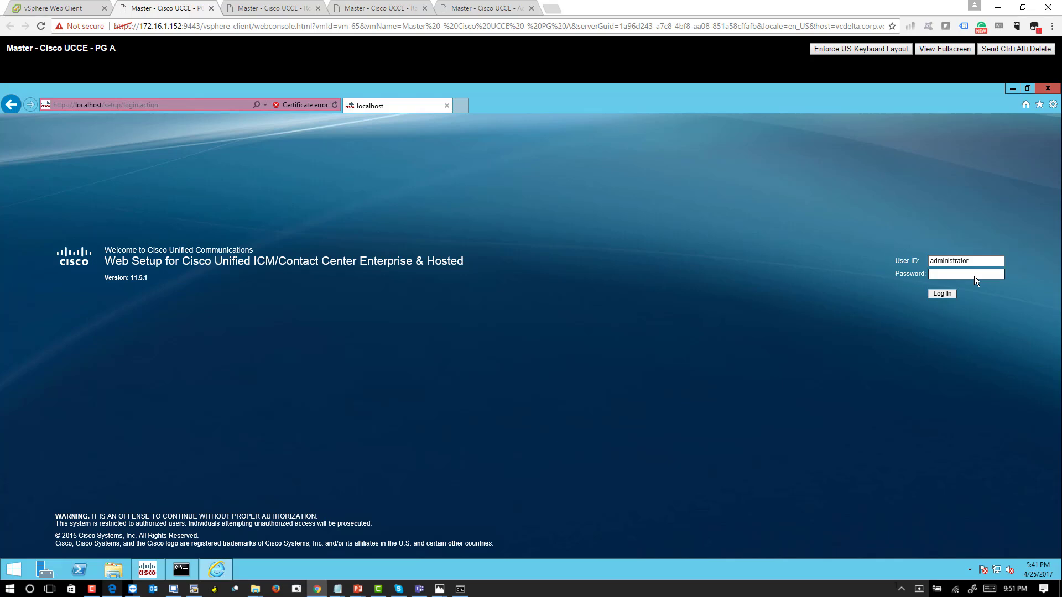
text(•••)
key(Return)
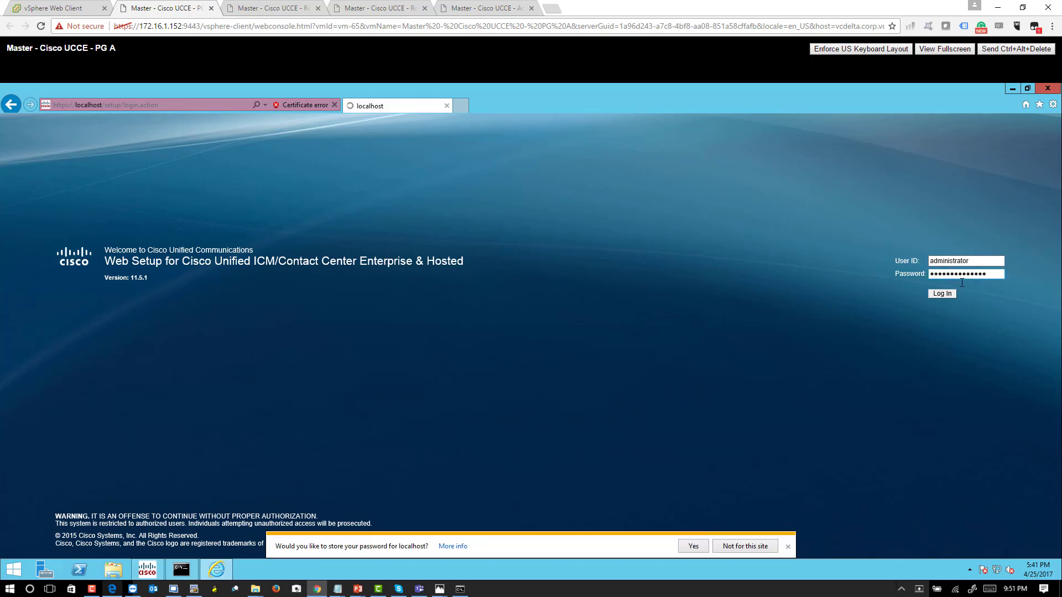
click(694, 546)
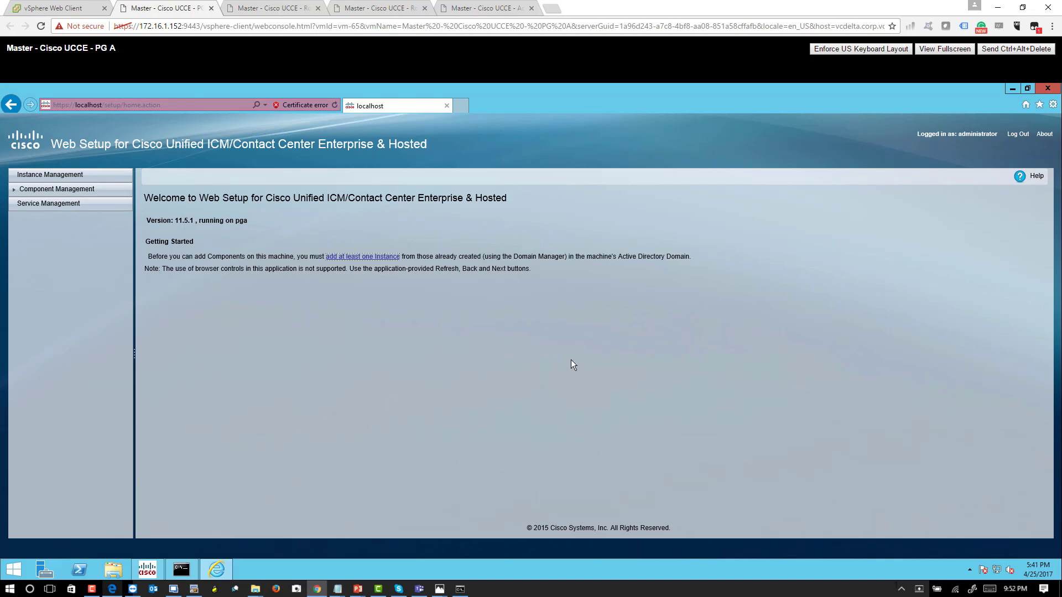
- Add the vbc01 instance on PG A with the westcoast facility and instance number 0, and save it
click(354, 256)
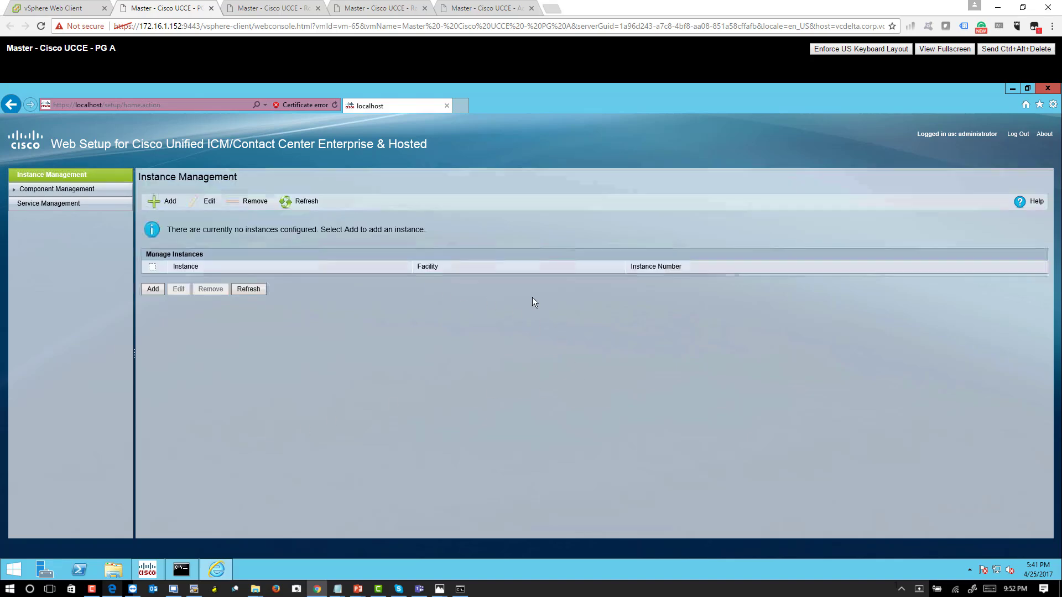
click(154, 289)
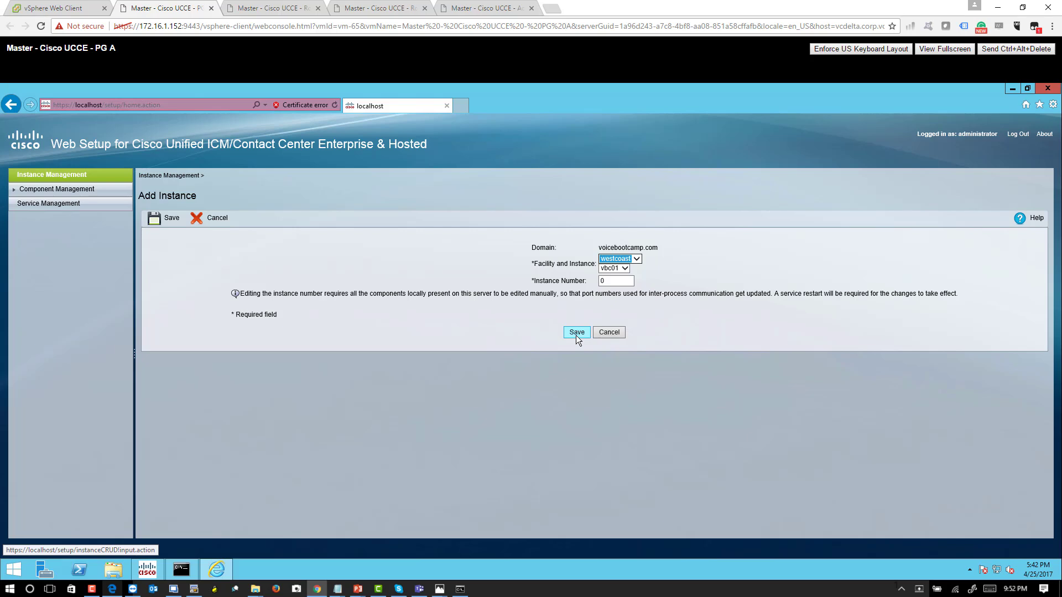
click(575, 334)
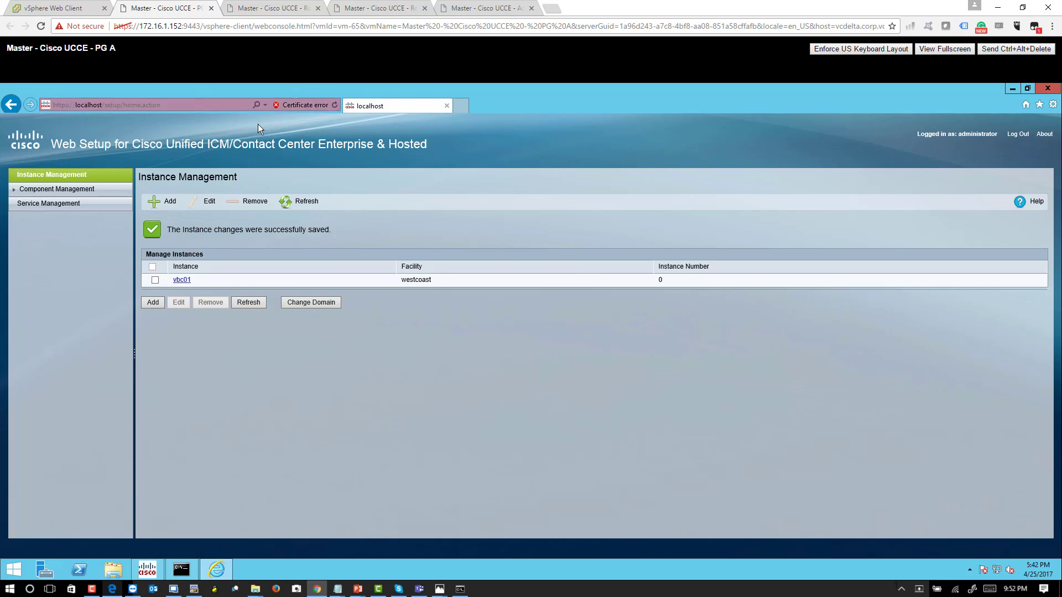
- Open the console of the Master - Cisco UCCE - PG B virtual machine from vSphere and unlock it with the administrator's password
click(55, 9)
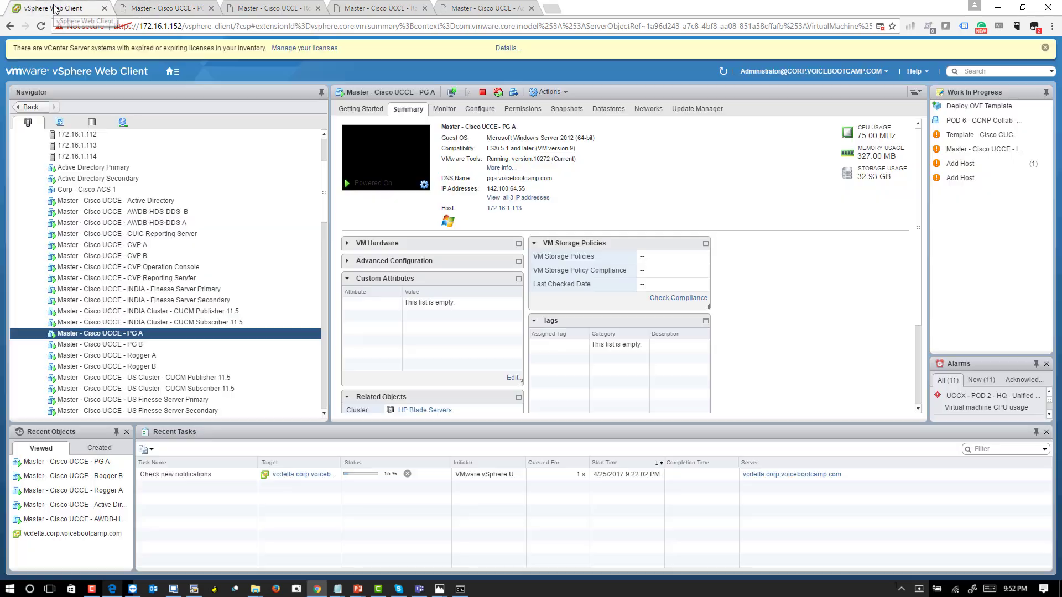
click(161, 345)
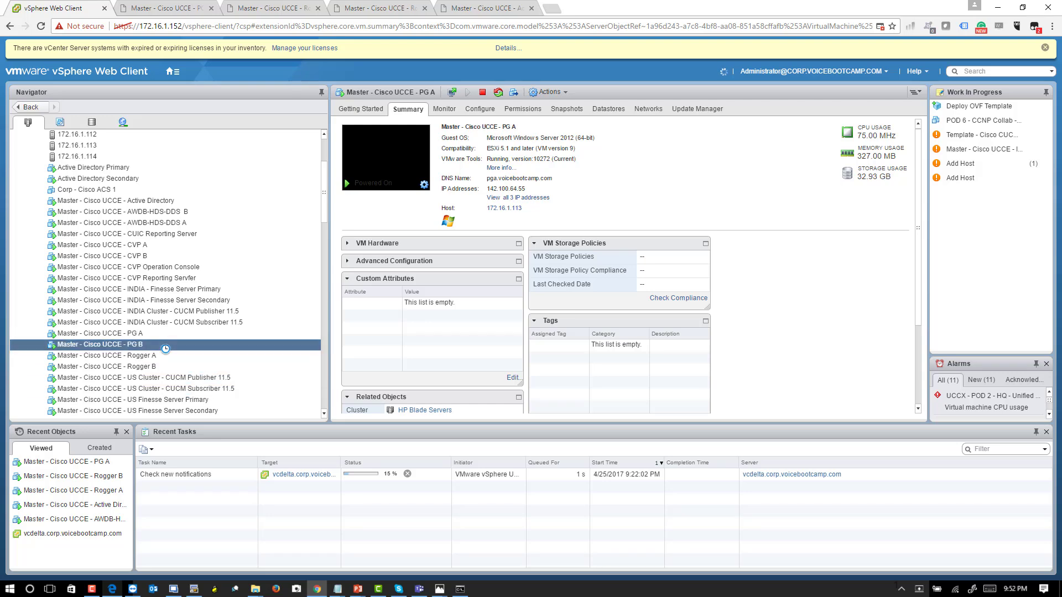
click(385, 164)
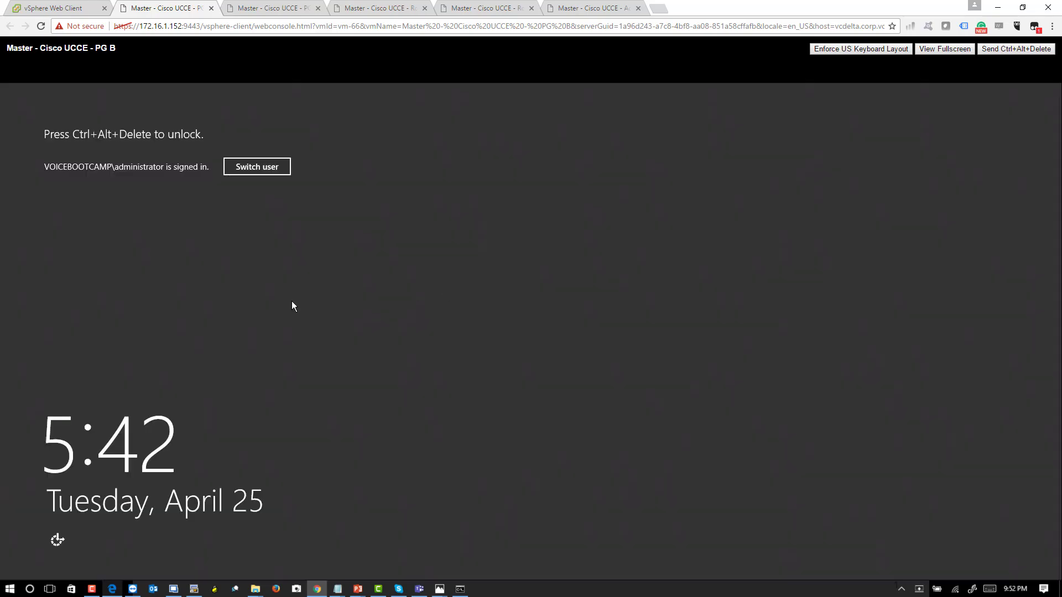
click(998, 50)
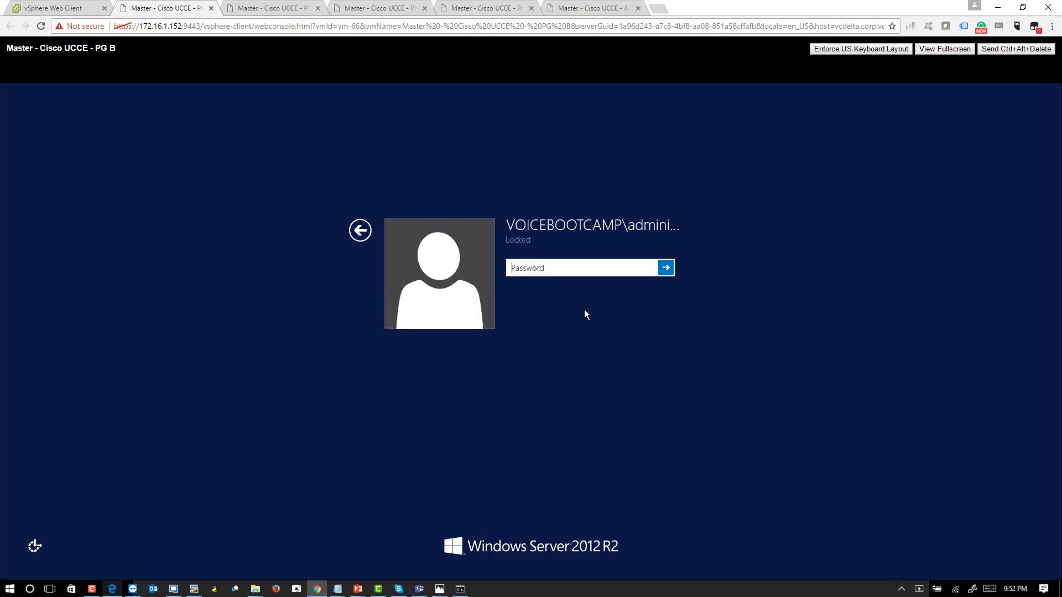
text(**************)
key(Return)
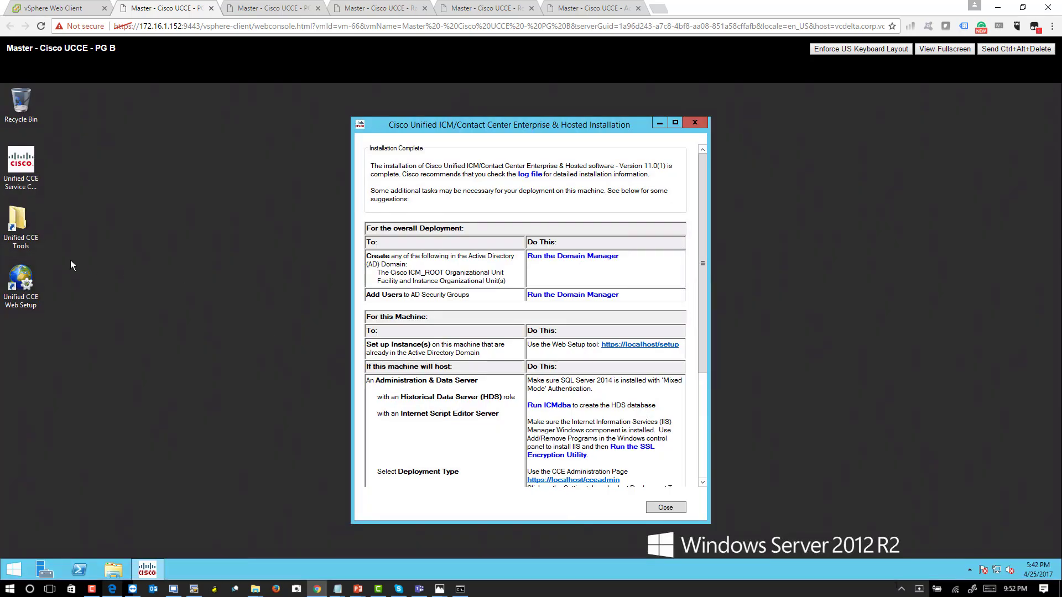
- Open Unified CCE Web Setup on PG B past the certificate warning and log in as administrator with the account password, storing it in the browser
double_click(28, 281)
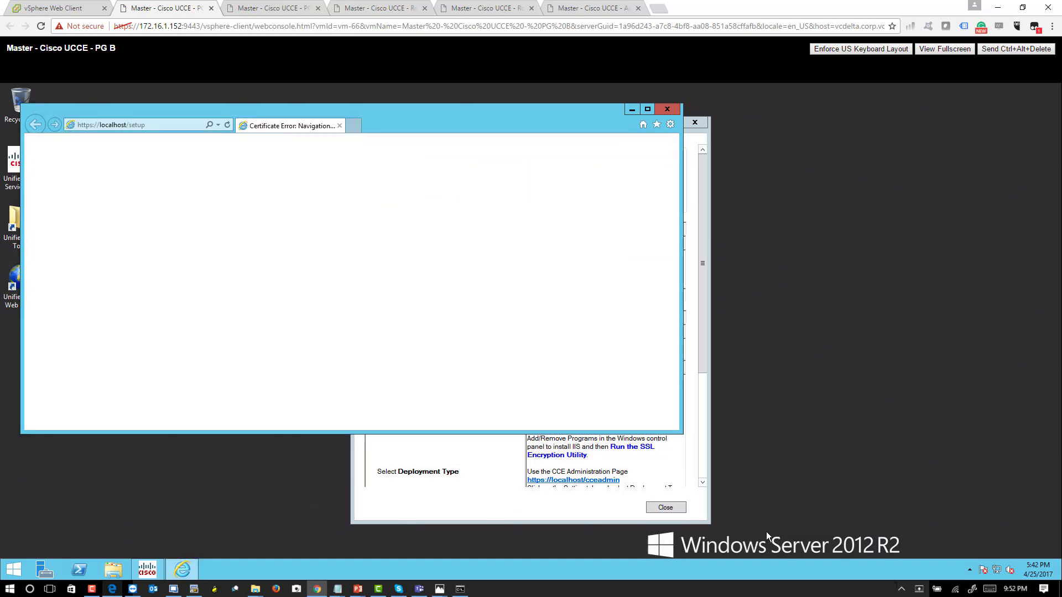
click(187, 289)
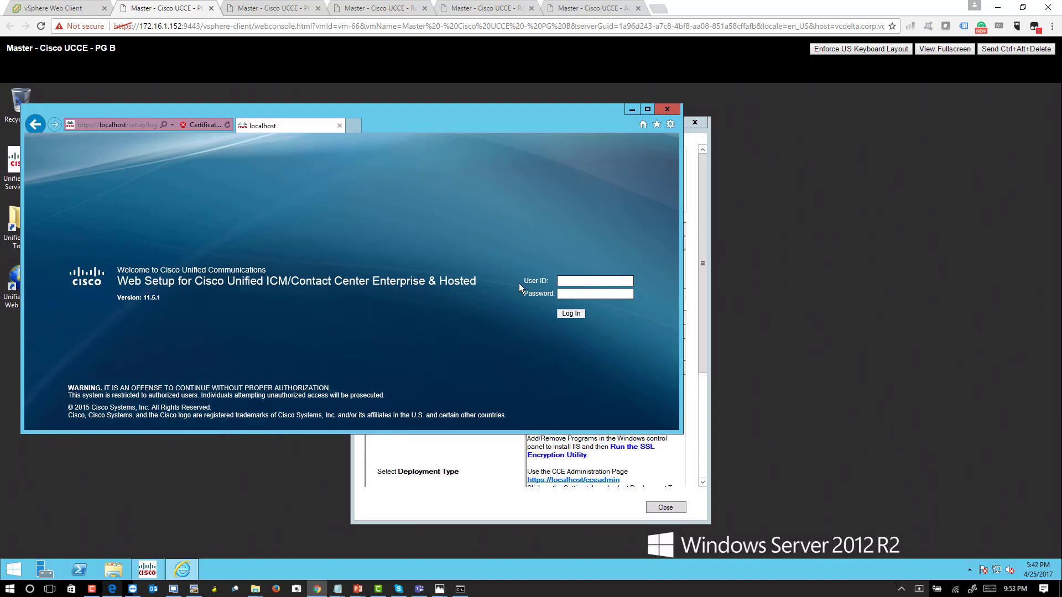
text(administrator)
key(Tab)
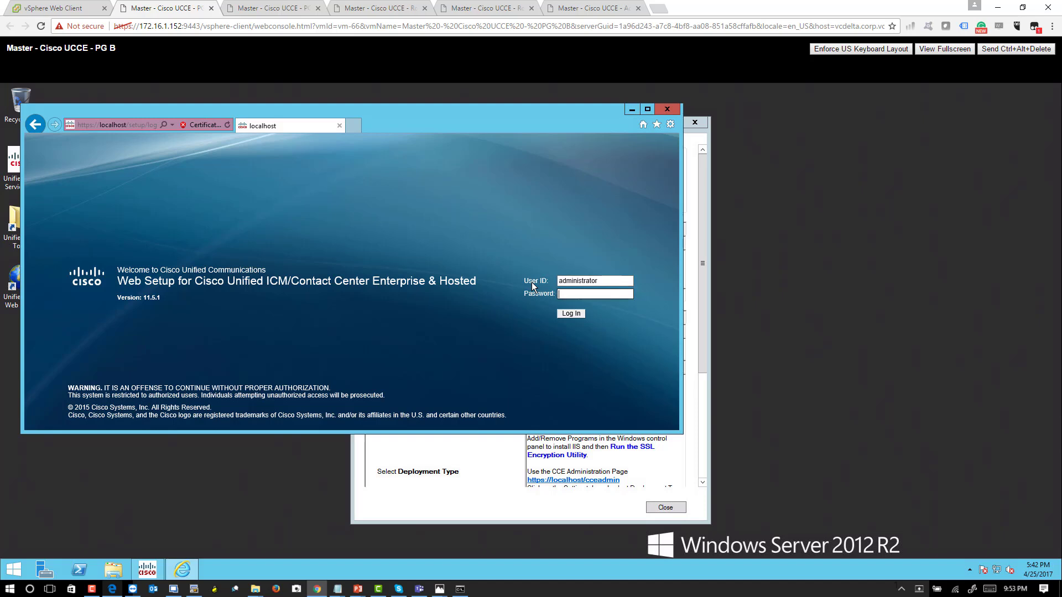
text(••••)
key(BackSpace)
key(BackSpace)
key(BackSpace)
key(BackSpace)
text(•••••••••••••)
key(Return)
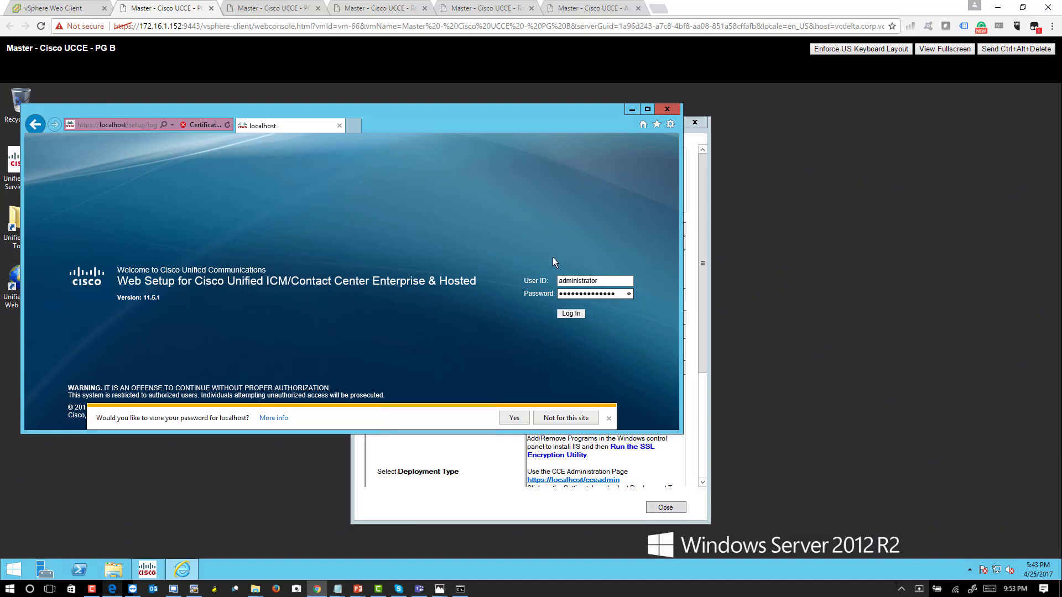
click(520, 423)
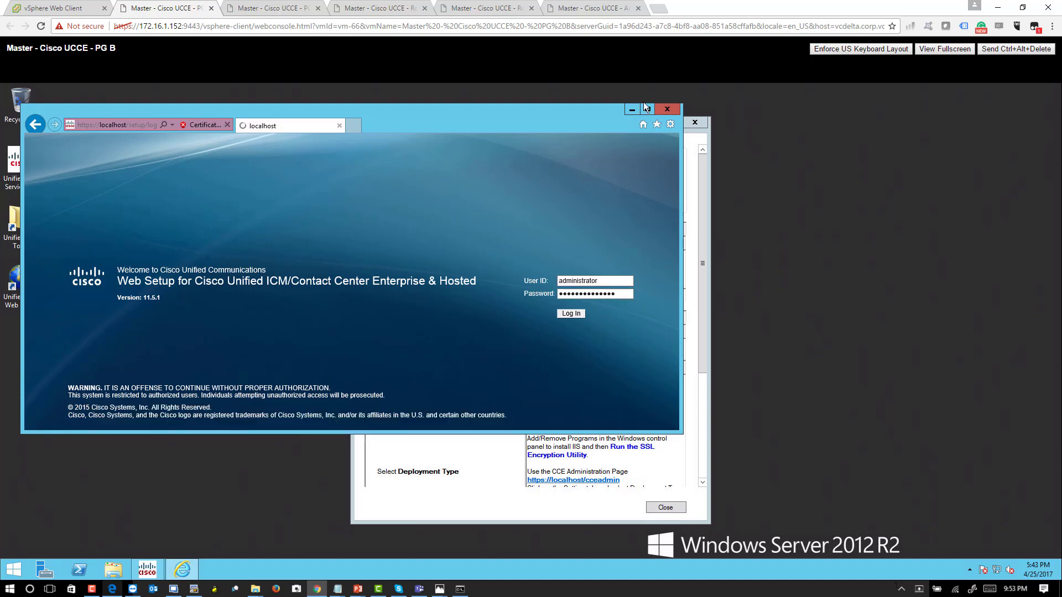
click(648, 109)
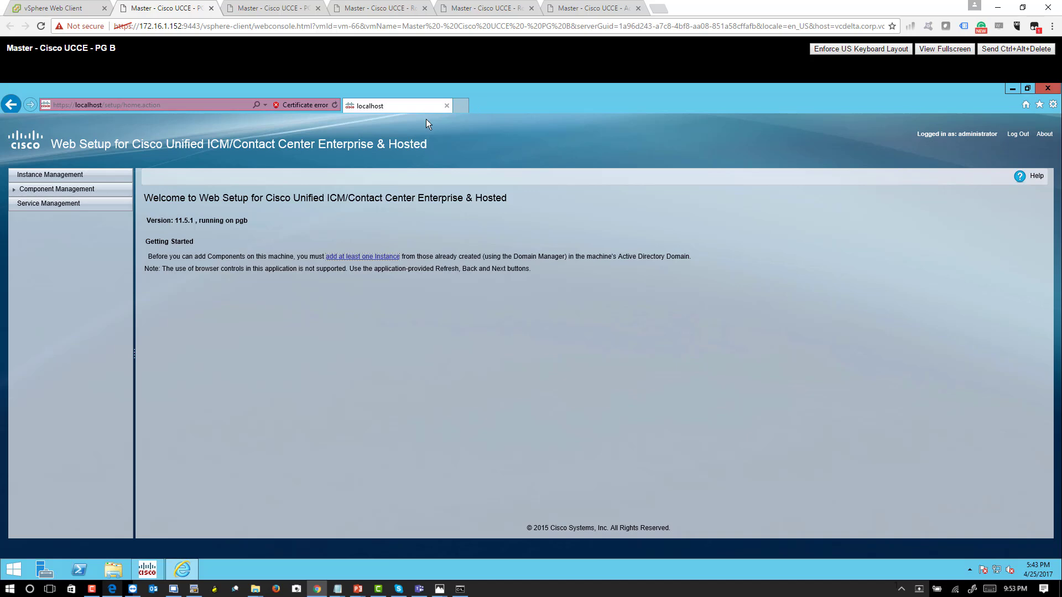
- Add the vbc01 instance on PG B with the westcoast facility and instance number 0, and save it
click(358, 255)
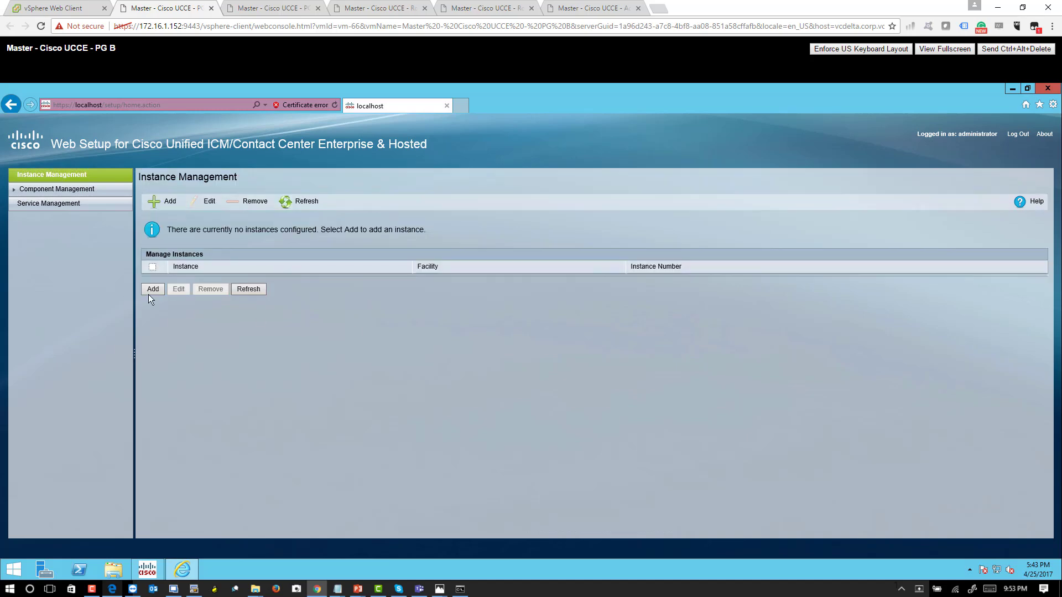
click(152, 291)
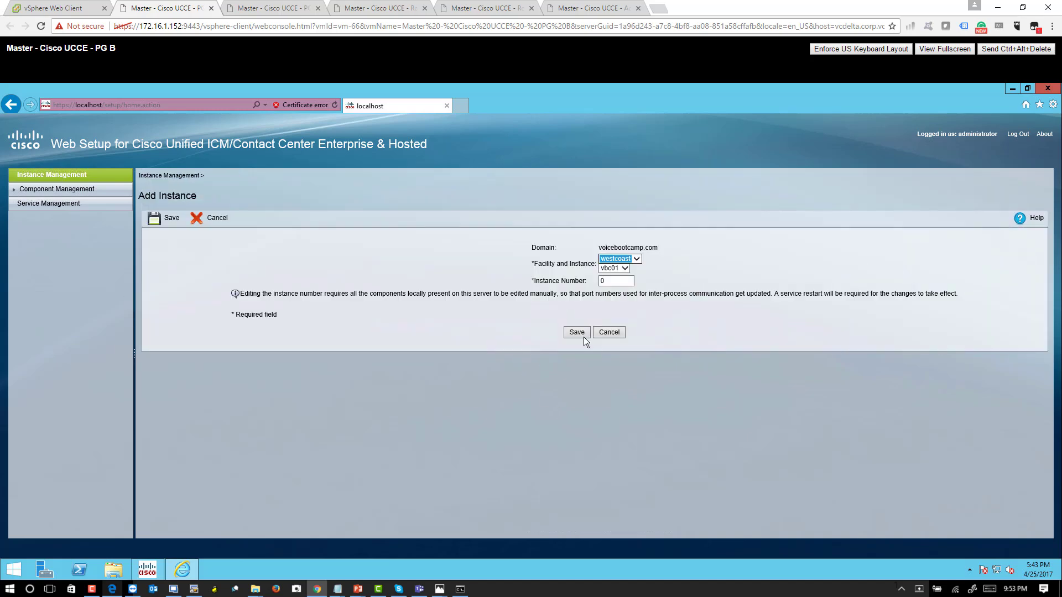
click(575, 334)
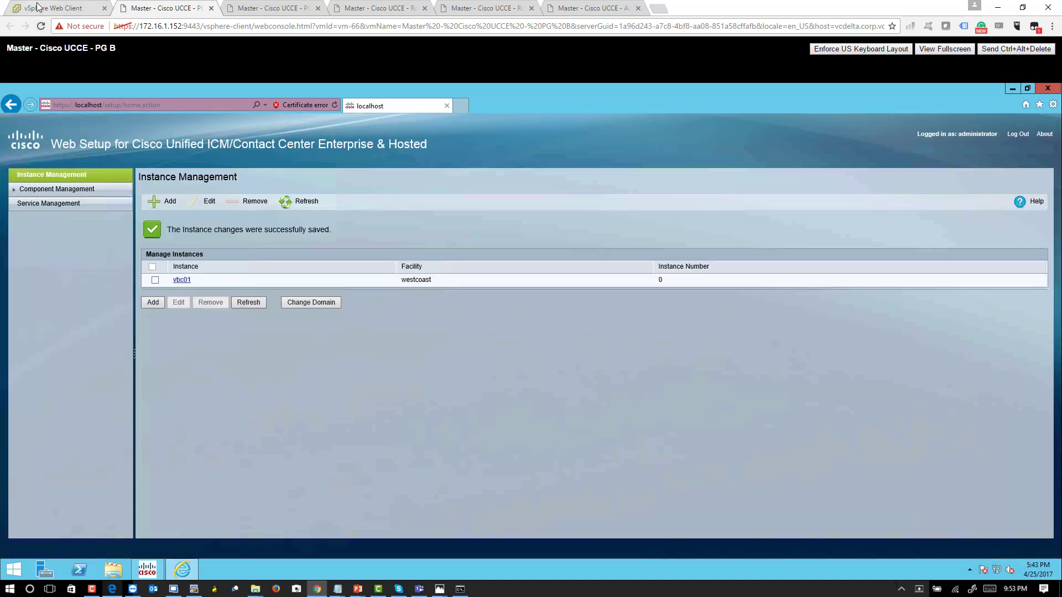
- Open the console of the Master - Cisco UCCE - AWDB-HDS-DDS A virtual machine from vSphere and sign in with the administrator's password
click(40, 9)
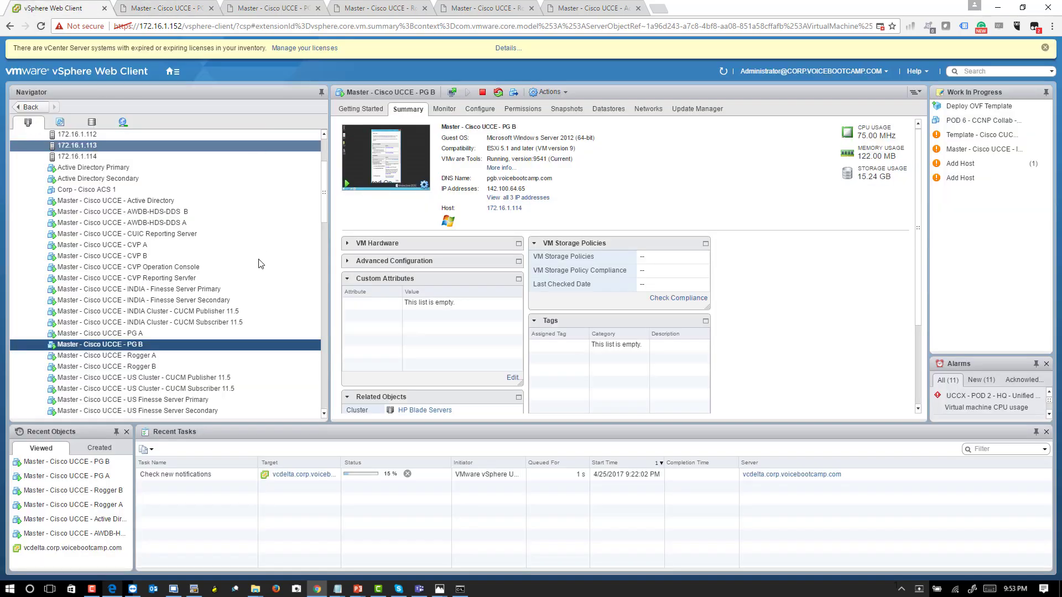
click(167, 213)
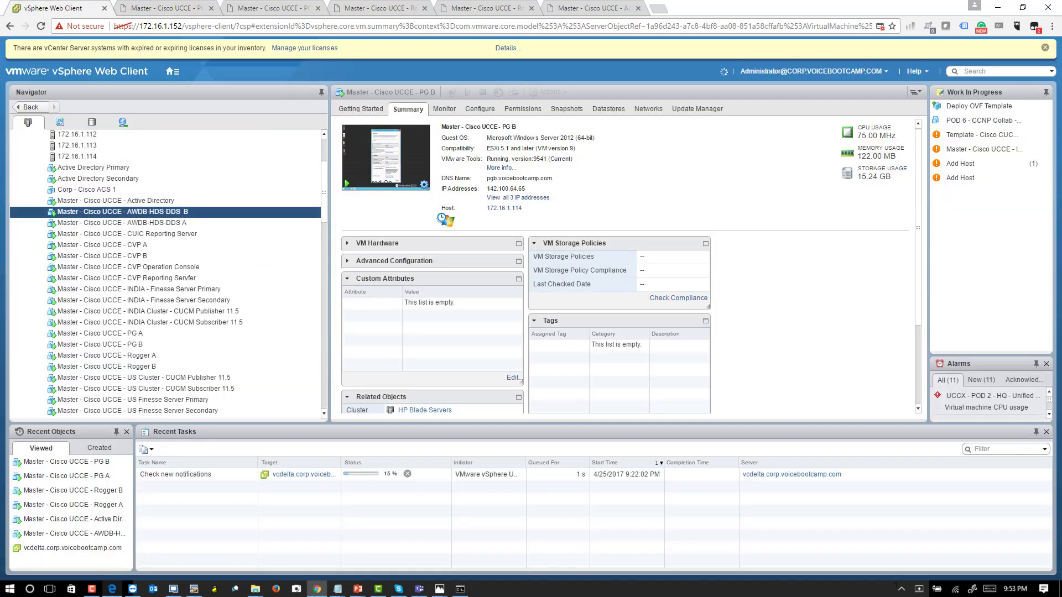
click(254, 223)
click(374, 172)
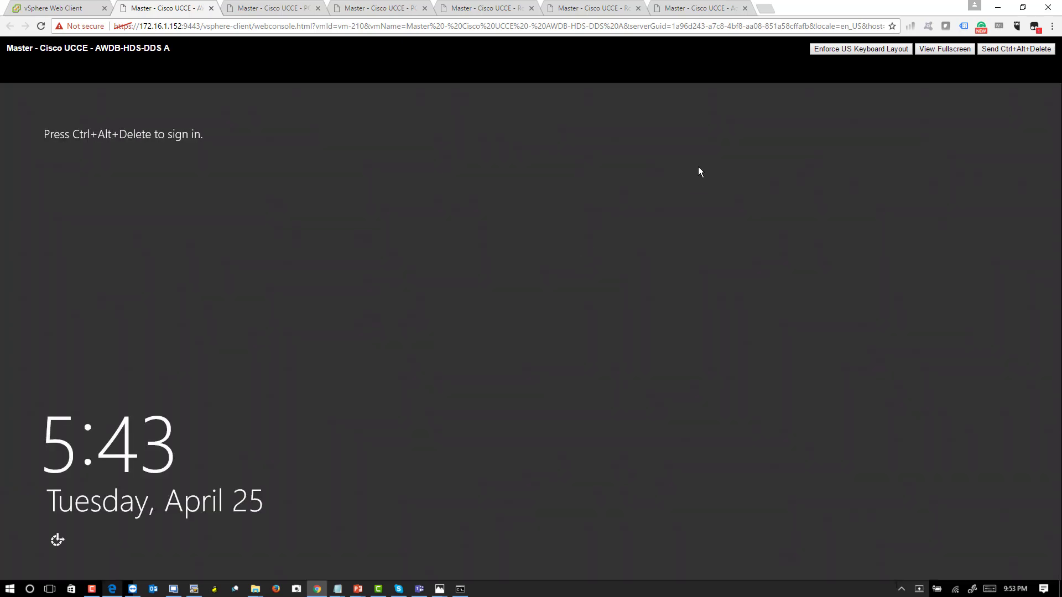
click(985, 51)
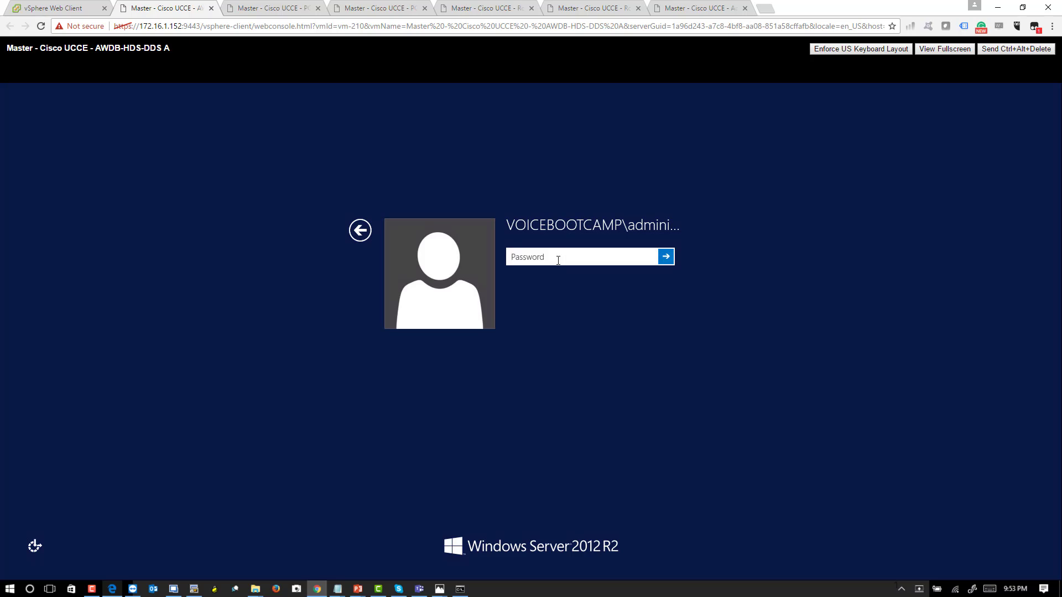
text(**************)
key(Return)
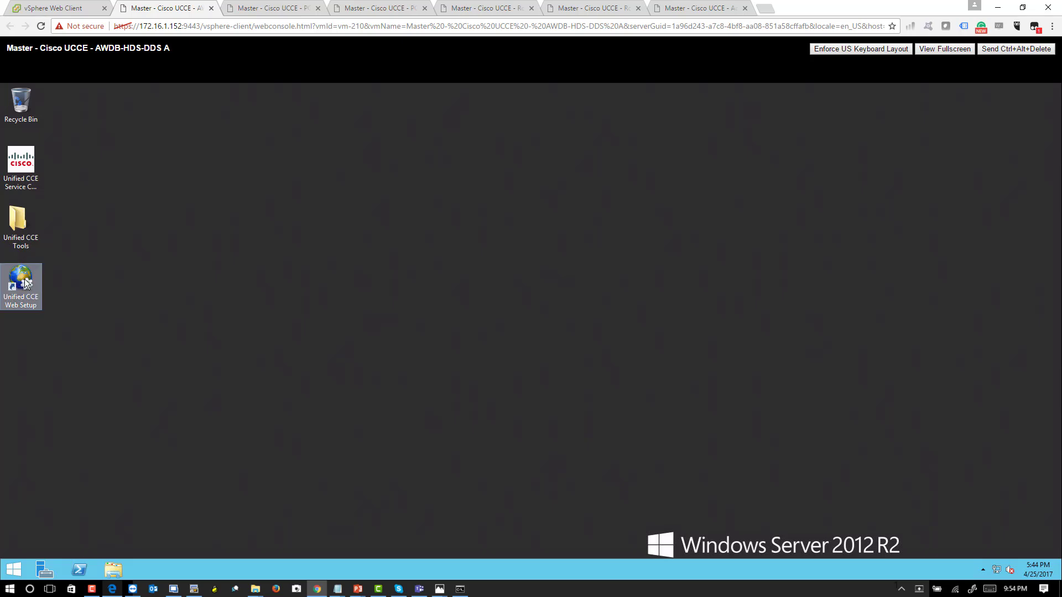
- Open Unified CCE Web Setup on AWDB-HDS-DDS A, enabling the Java plug-in add-on, declining Internet Explorer's recommended settings and continuing past the certificate warning
right_click(17, 570)
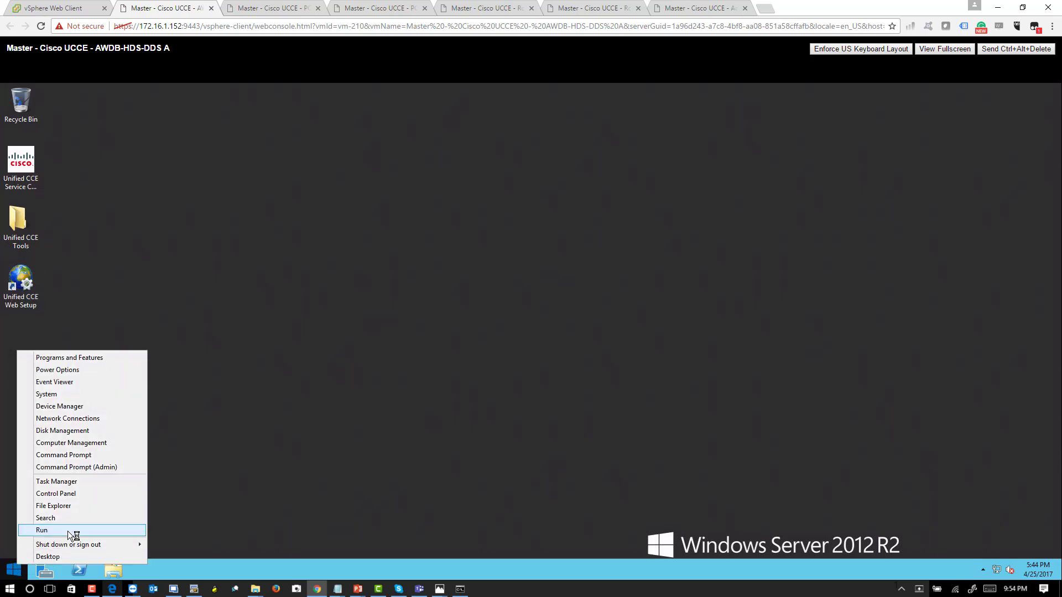
click(71, 531)
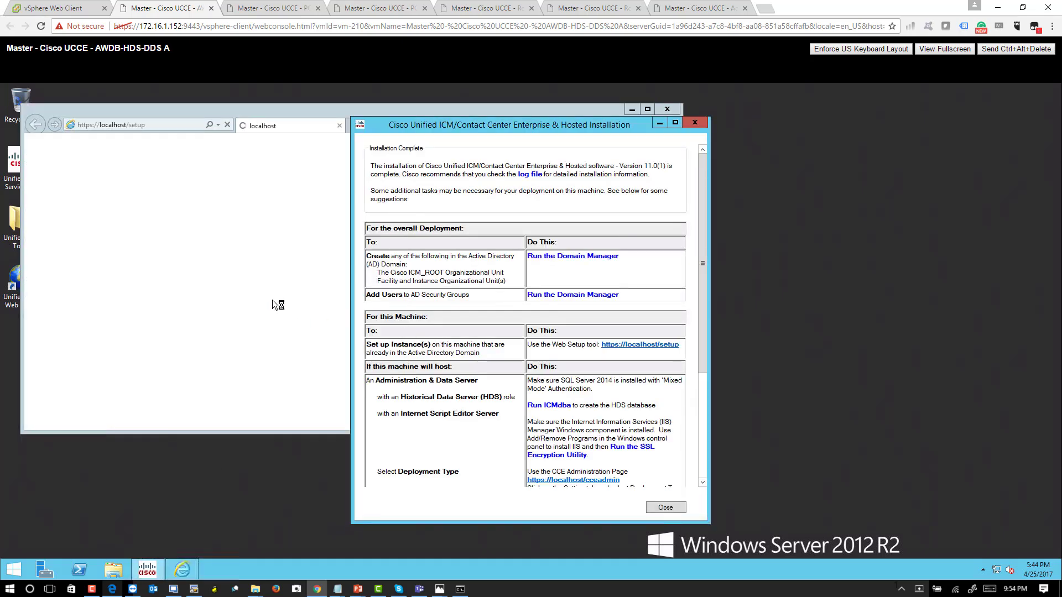
click(229, 188)
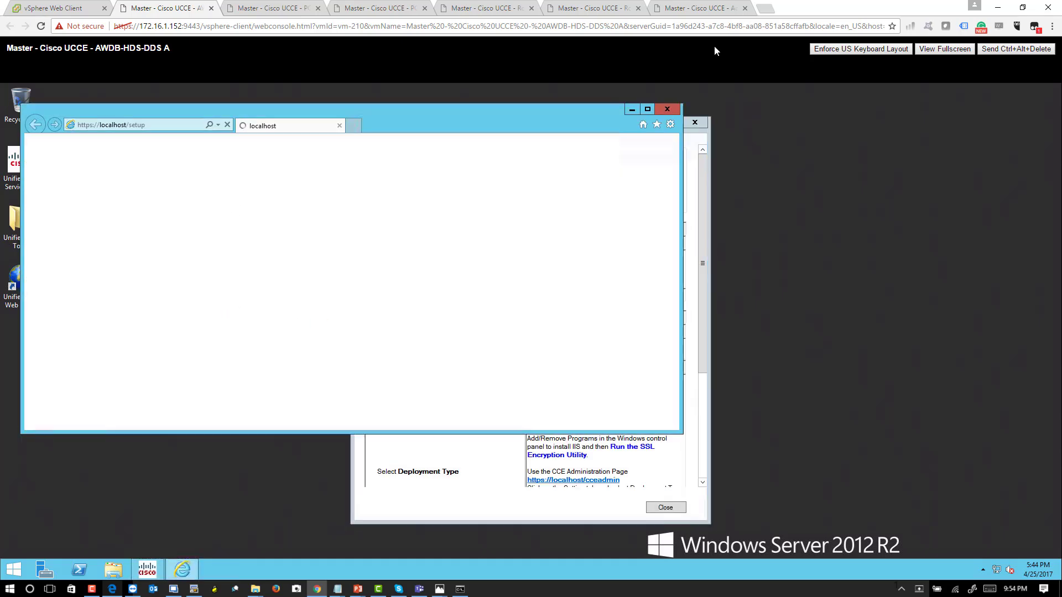
click(648, 109)
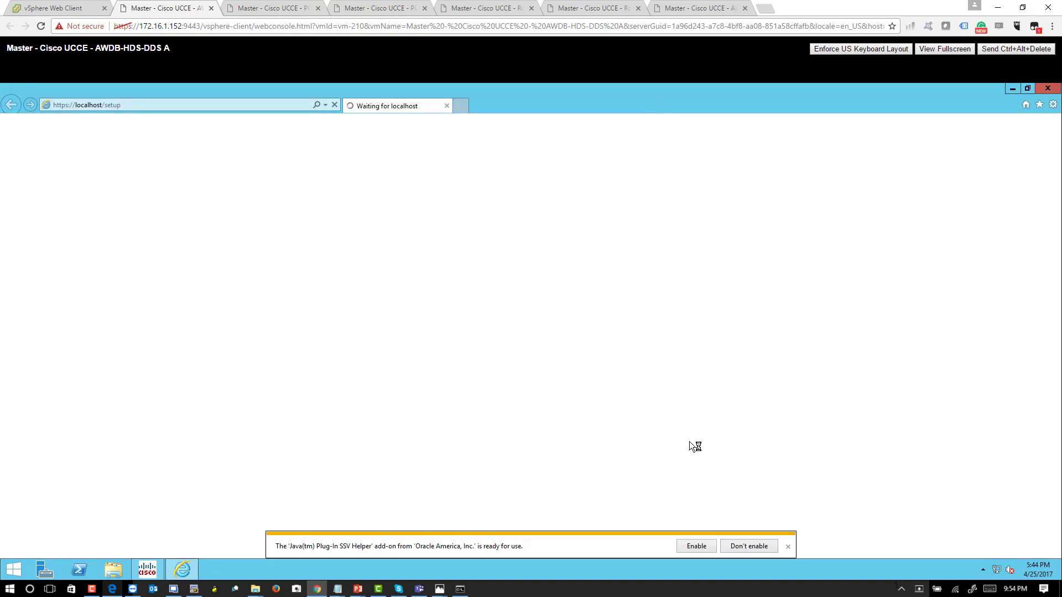
click(696, 547)
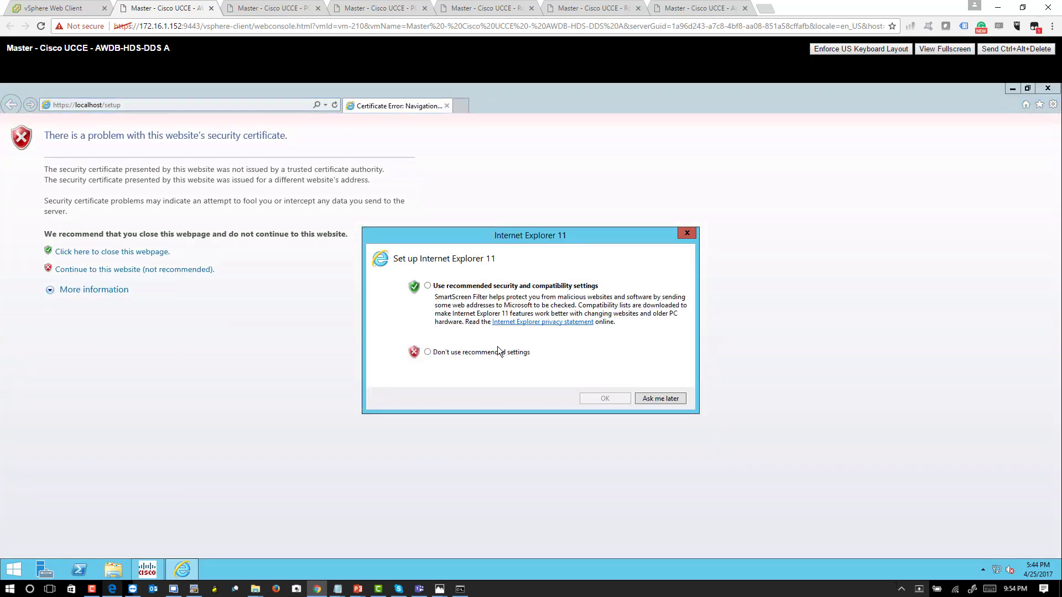
click(497, 351)
click(506, 288)
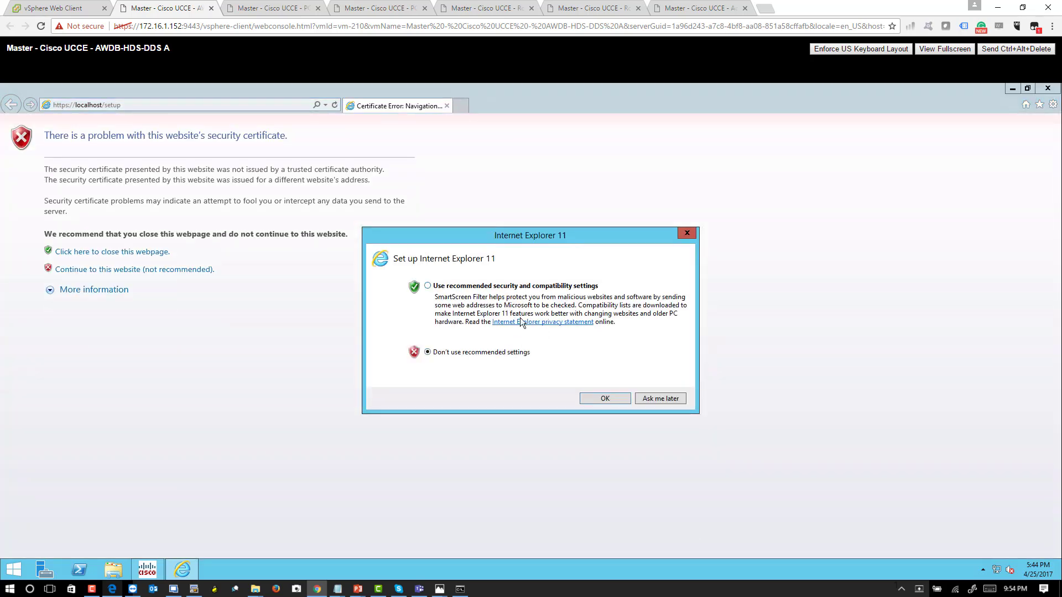
click(587, 400)
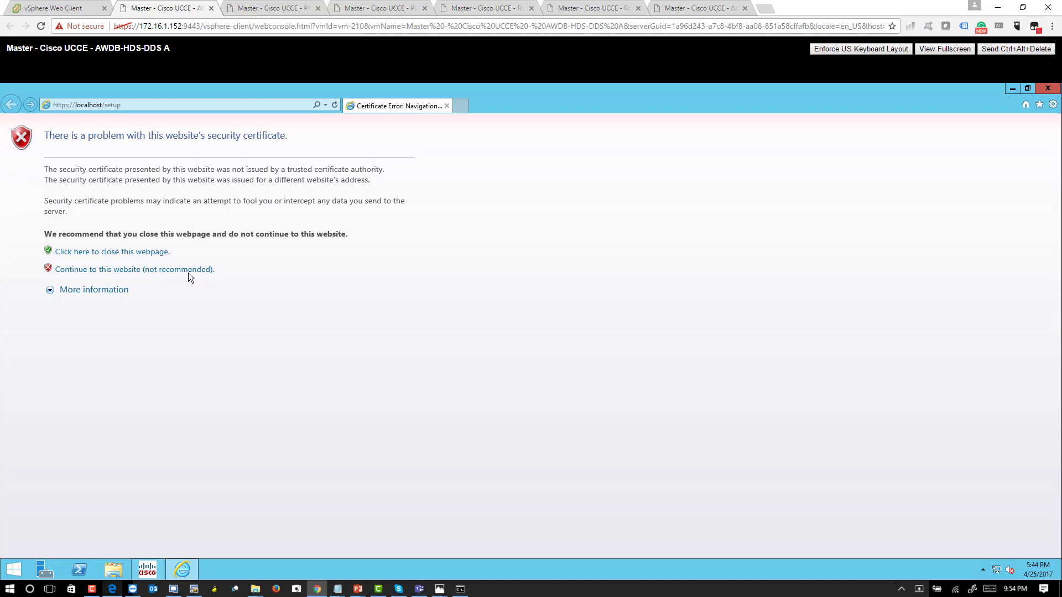
click(189, 272)
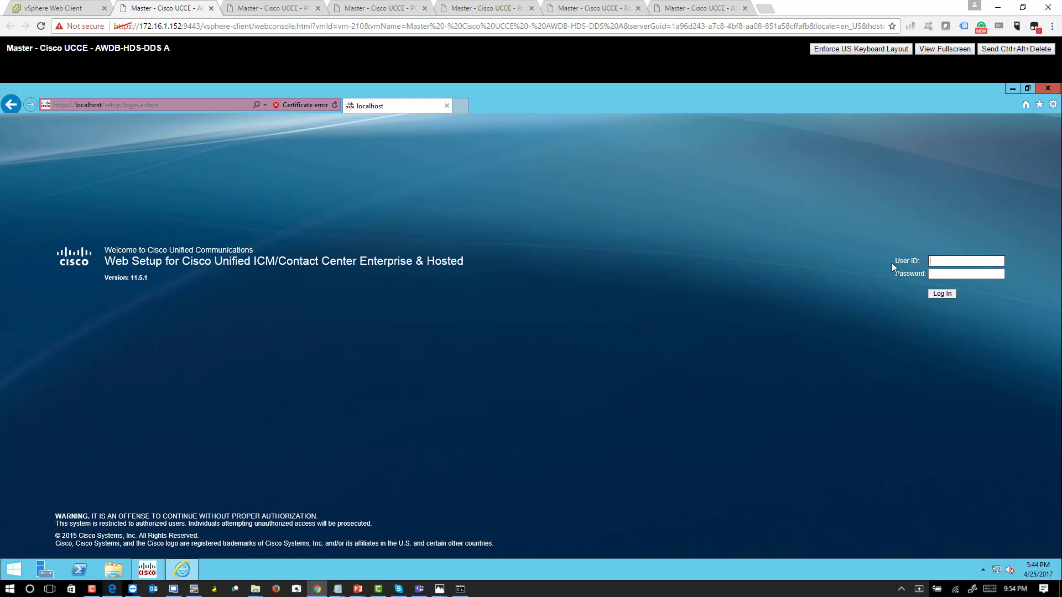
- Log in to Web Setup on AWDB-HDS-DDS A as administrator with the account password, and let the browser store the password
text(administrator)
key(Tab)
text(••)
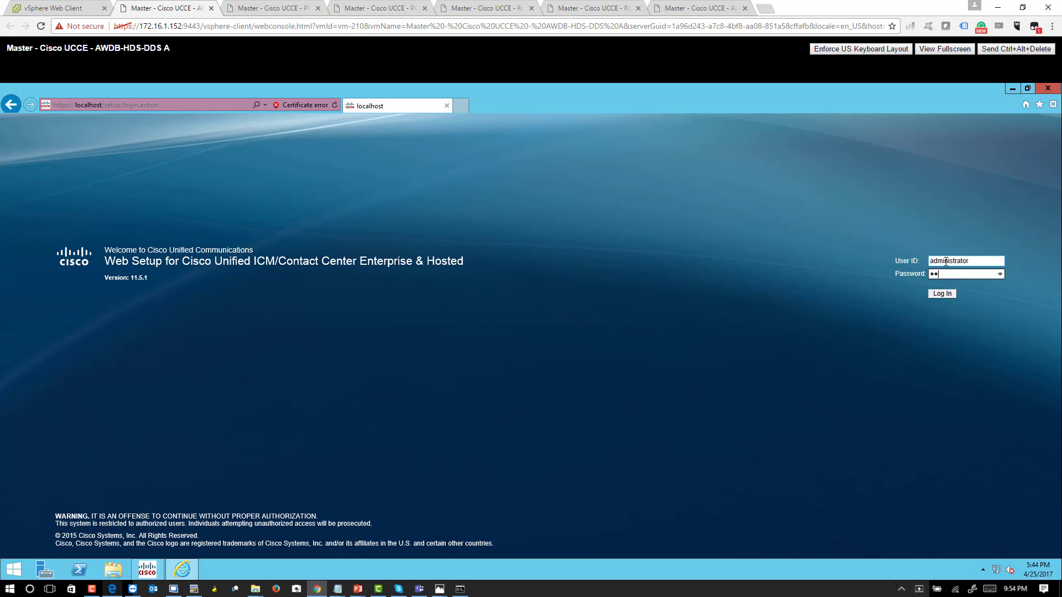
text(••••••••••••)
key(Return)
click(695, 546)
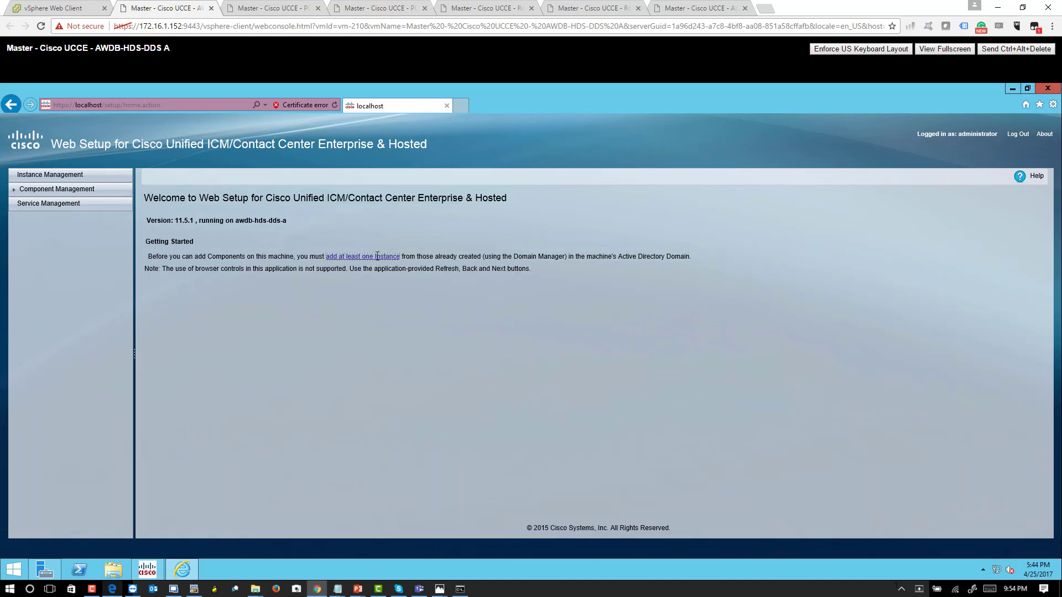
- Add the vbc01 instance on AWDB-HDS-DDS A with the westcoast facility and instance number 0, and save it
click(370, 258)
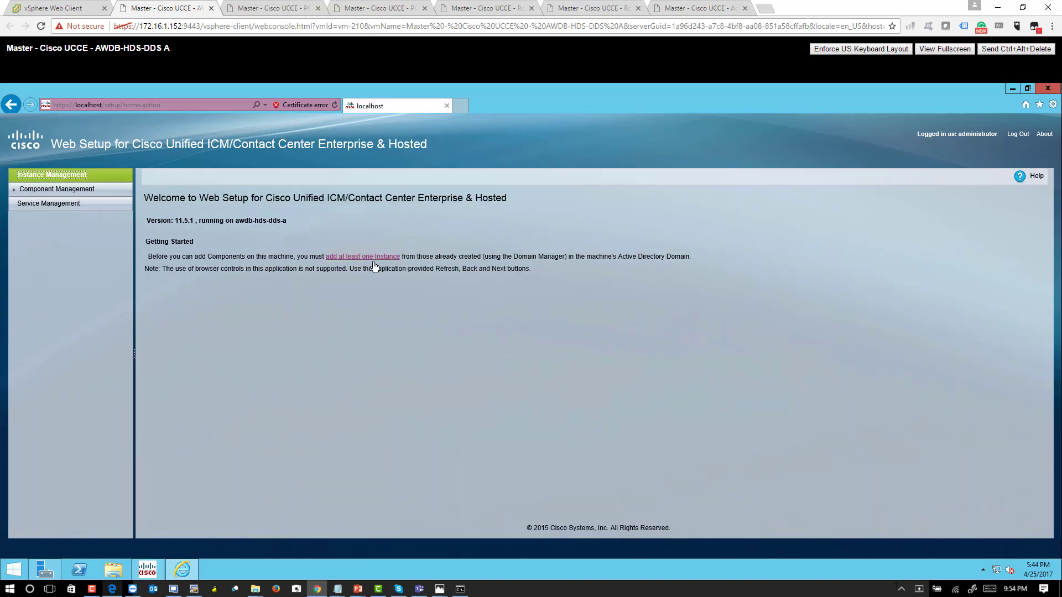
click(153, 289)
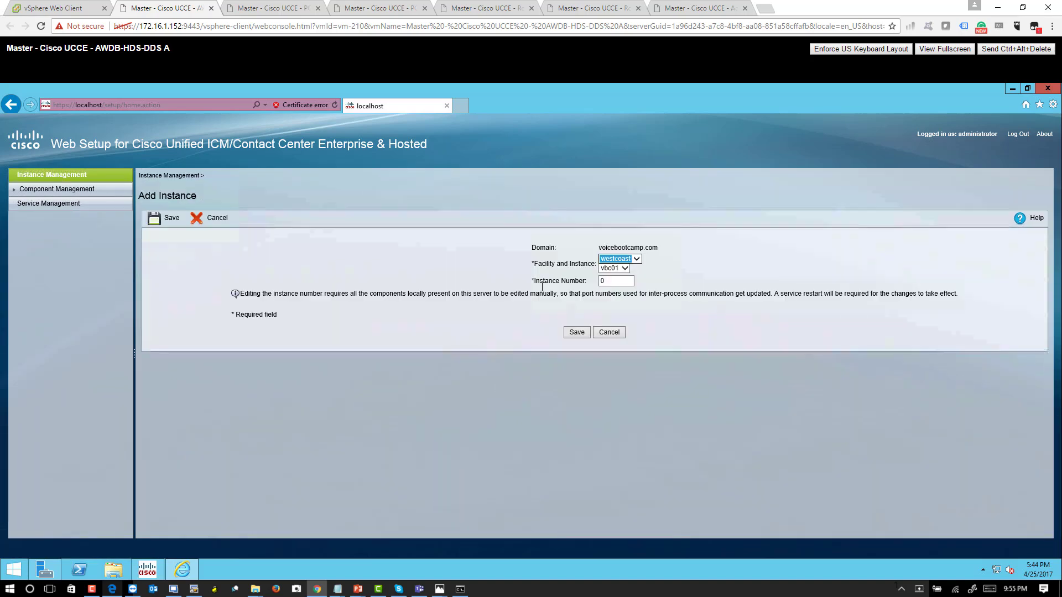
click(577, 331)
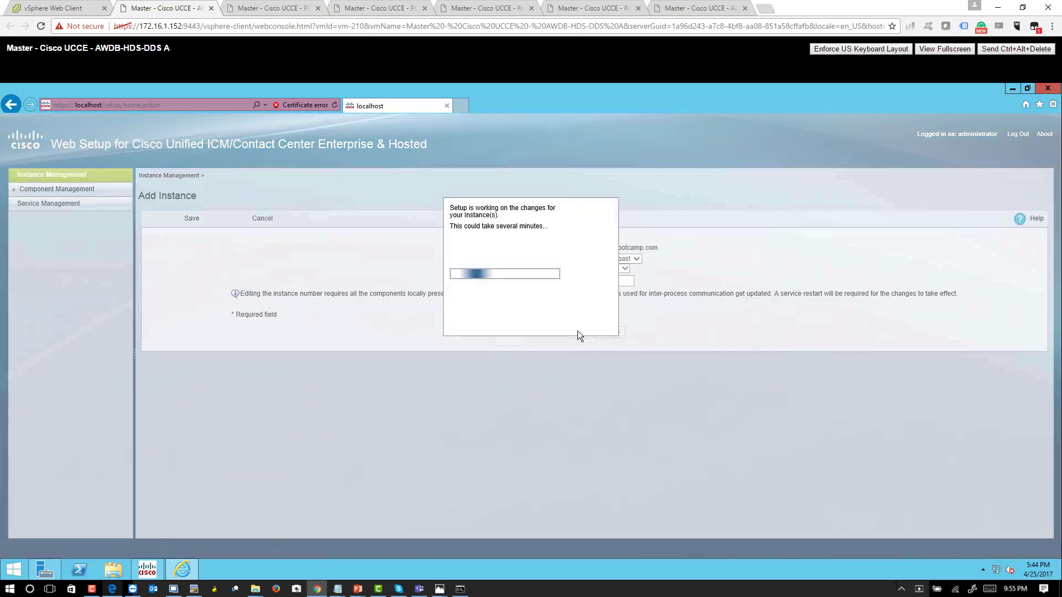
- Open the console of the Master - Cisco UCCE - AWDB-HDS-DDS B virtual machine from vSphere and switch away from the locked local account
click(72, 9)
click(190, 213)
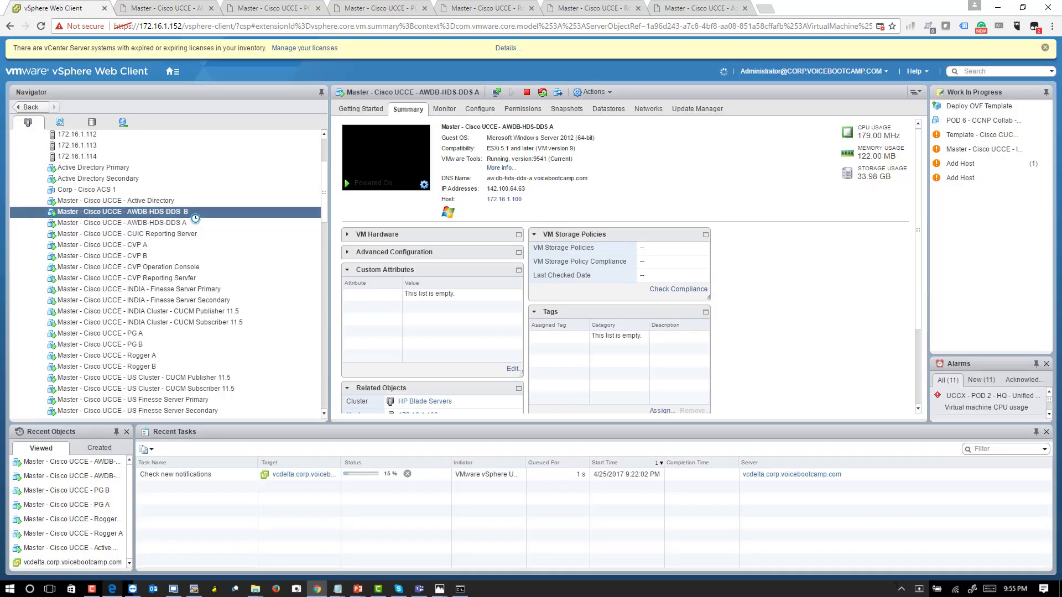
click(404, 154)
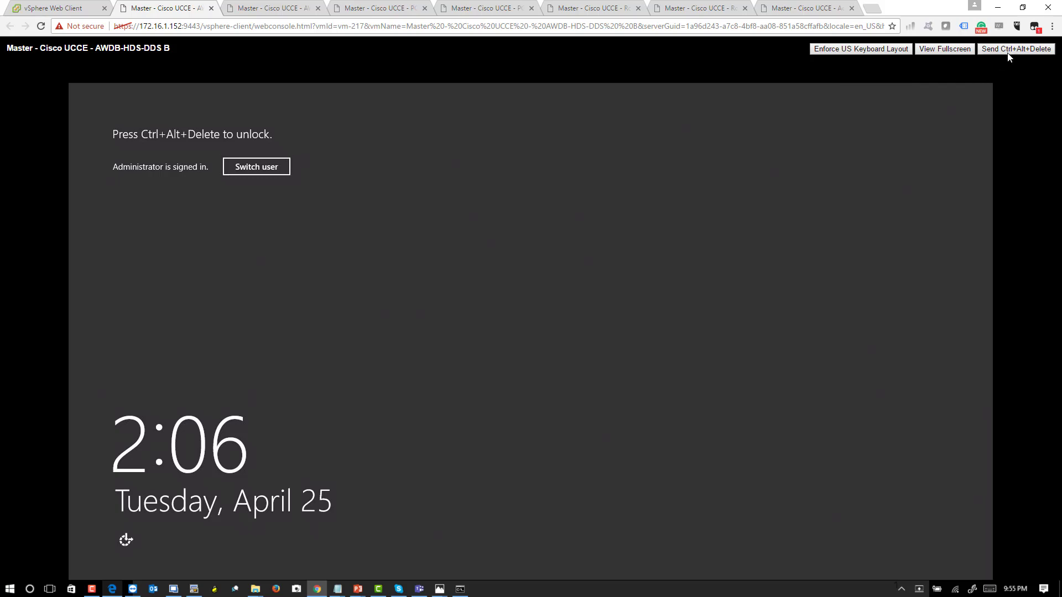
click(1029, 48)
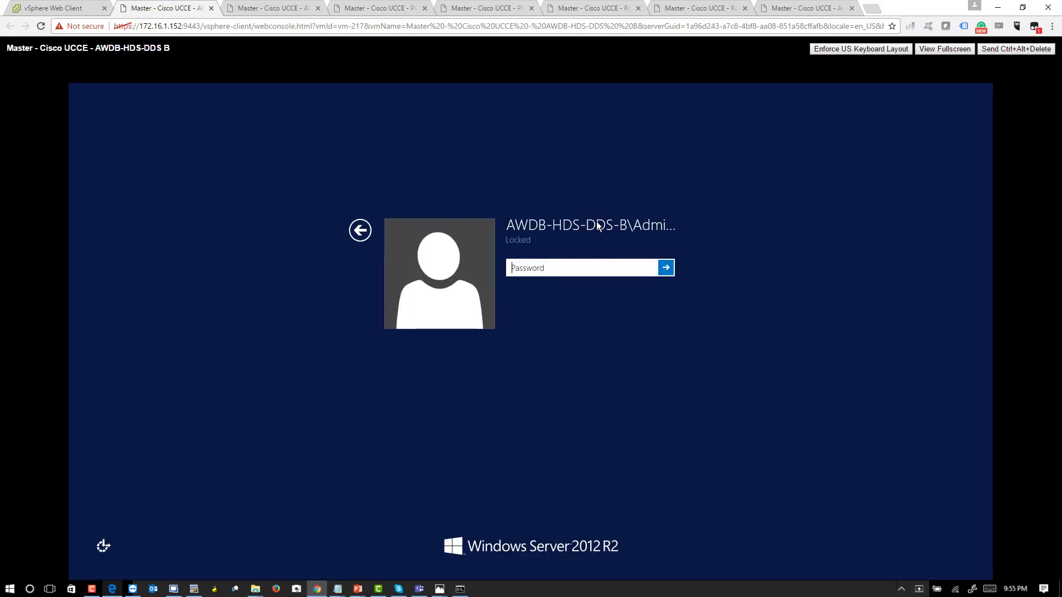
click(639, 222)
click(359, 237)
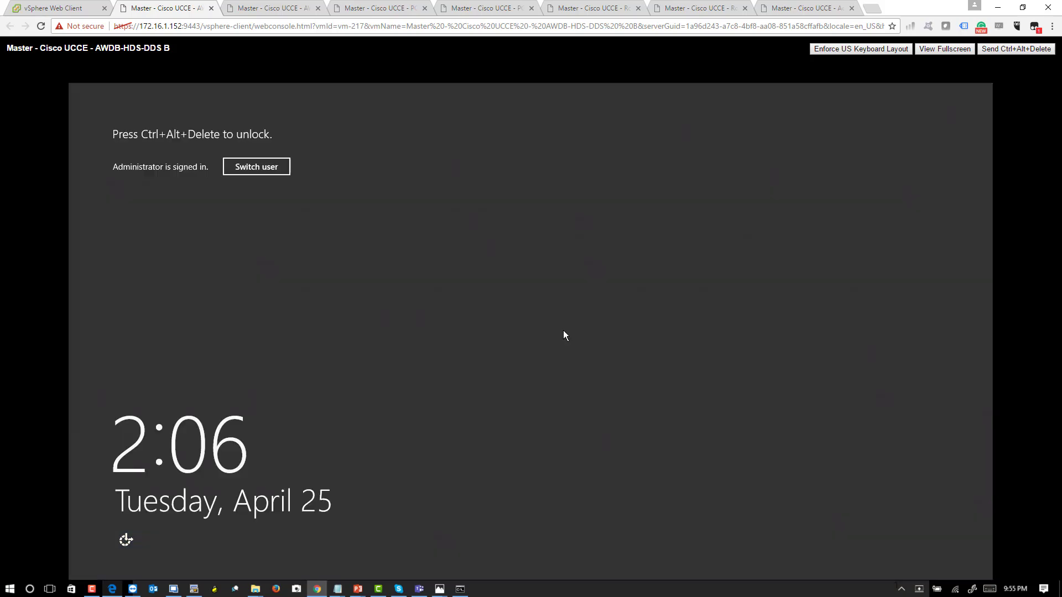
click(258, 167)
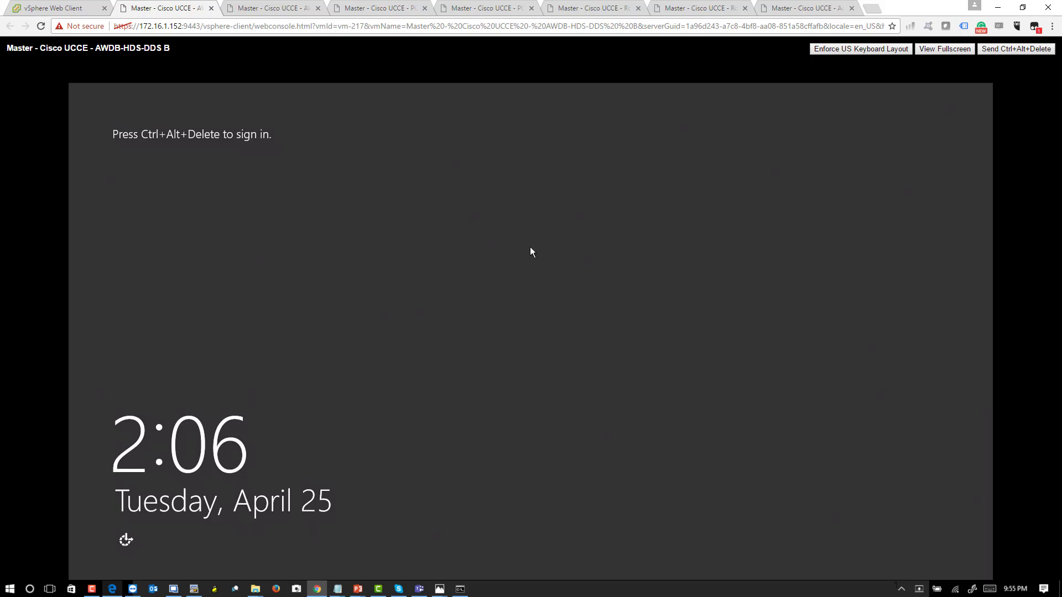
- Sign in to AWDB-HDS-DDS B as another user, voicebootcamp\administrator, with the account password
click(1016, 49)
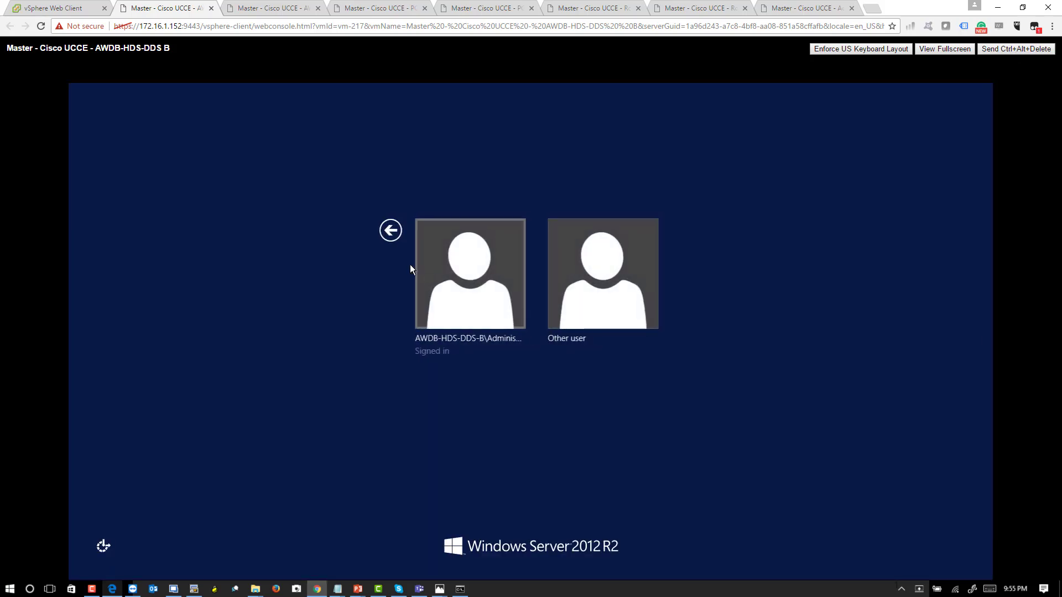
click(579, 269)
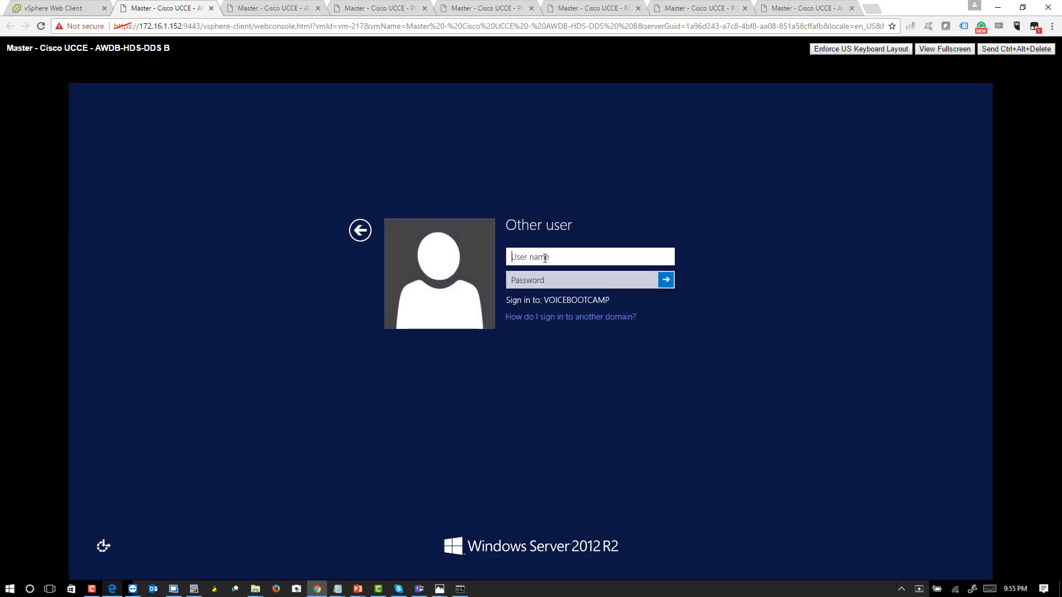
text(voicebootcamp\administrator)
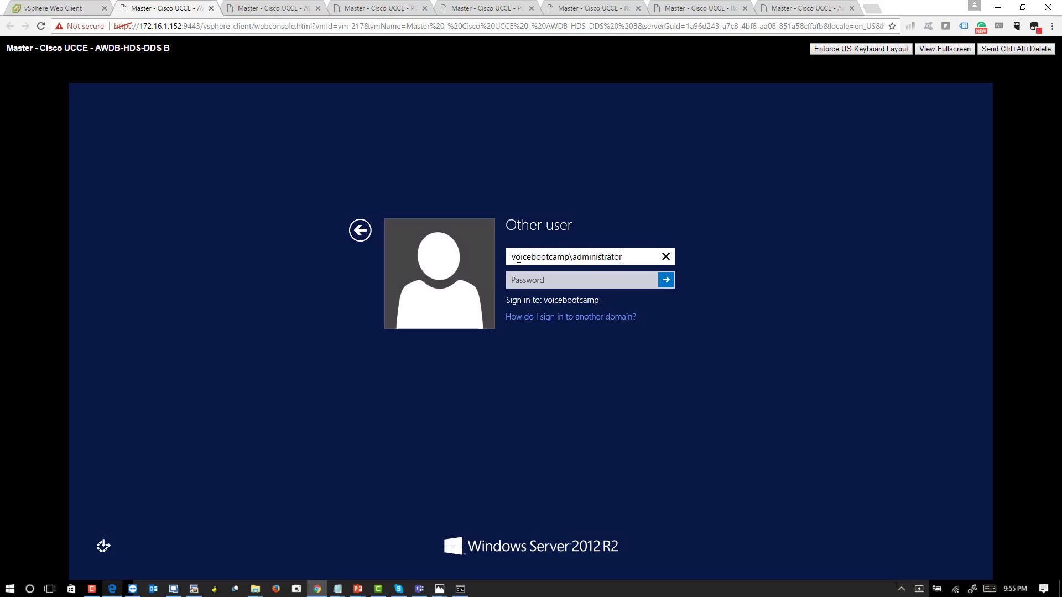
key(Tab)
text(•••••••••••••)
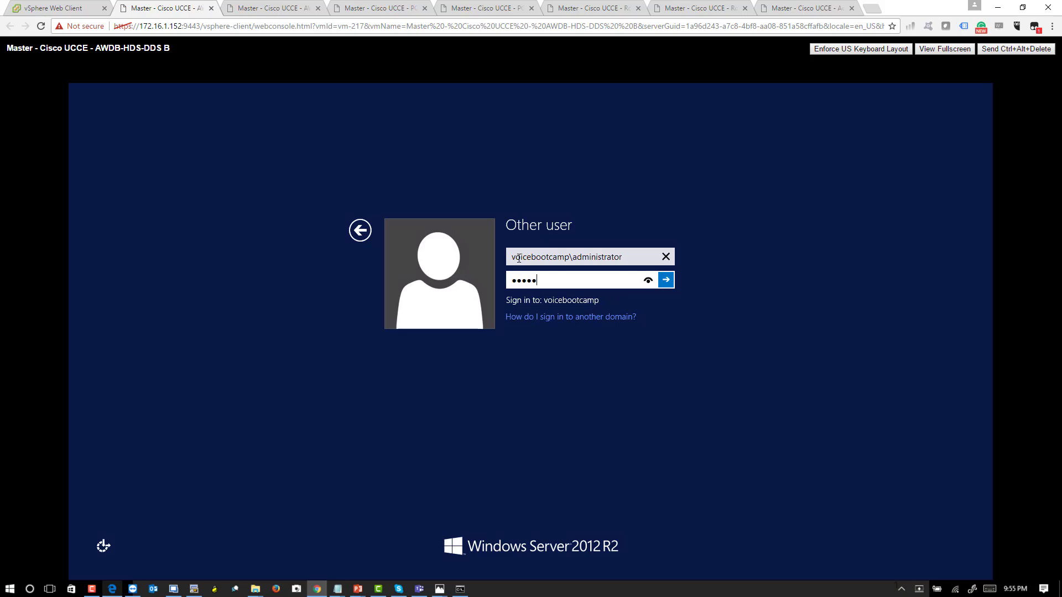
key(Return)
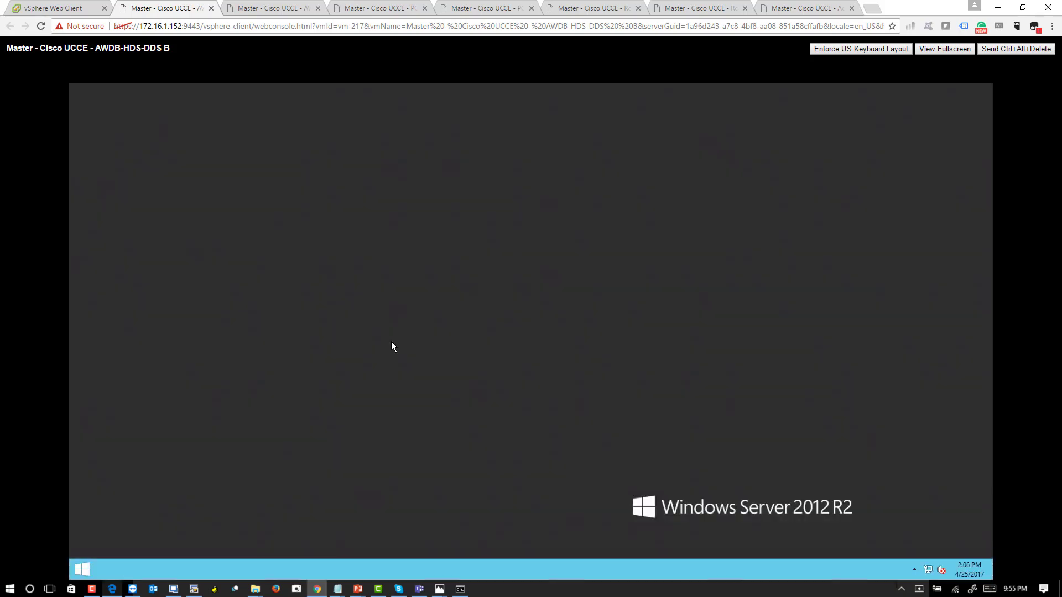
- Open Unified CCE Web Setup on AWDB-HDS-DDS B, accepting Internet Explorer's recommended settings, continuing past the certificate warning and enabling the Java plug-in add-on
click(98, 282)
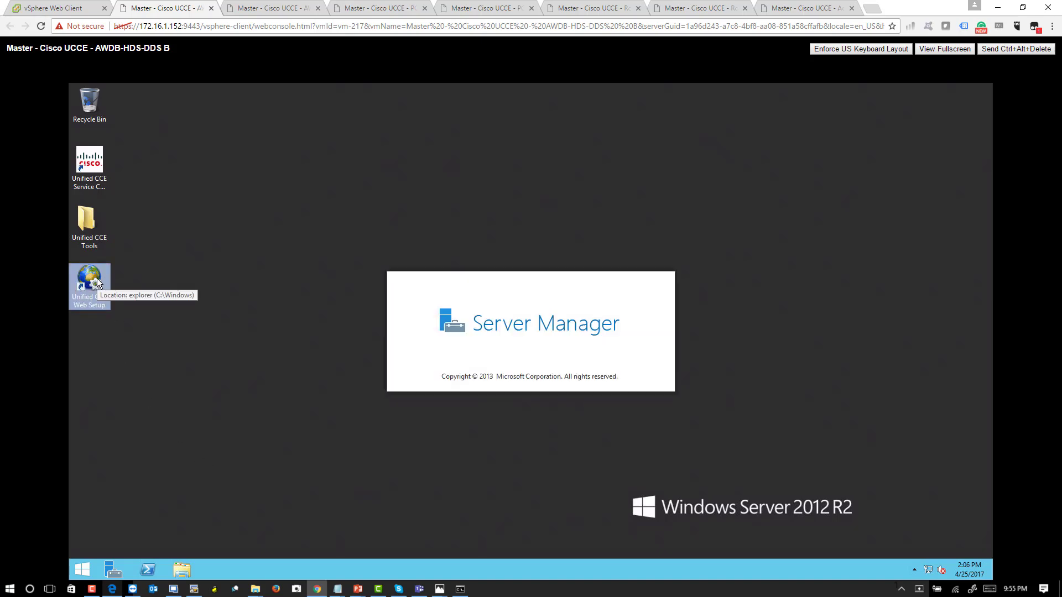
double_click(98, 283)
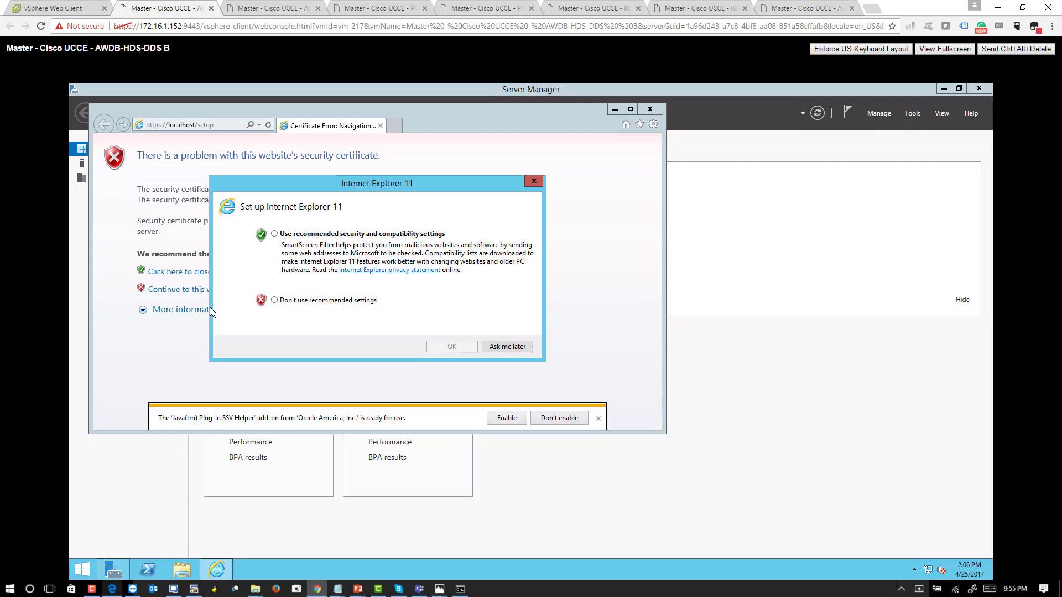
click(367, 233)
click(451, 346)
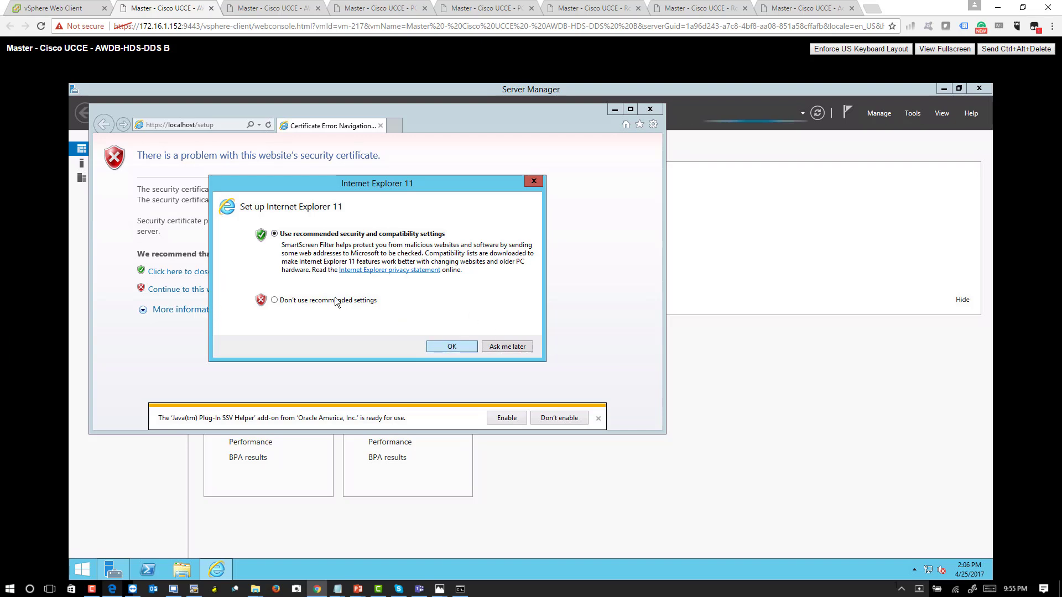
click(166, 289)
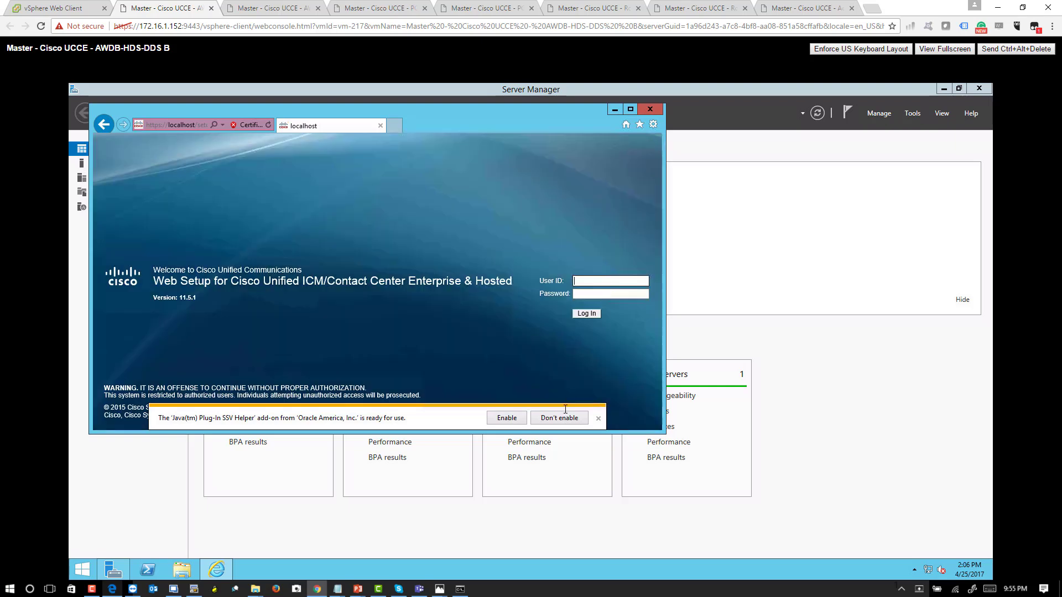
click(505, 419)
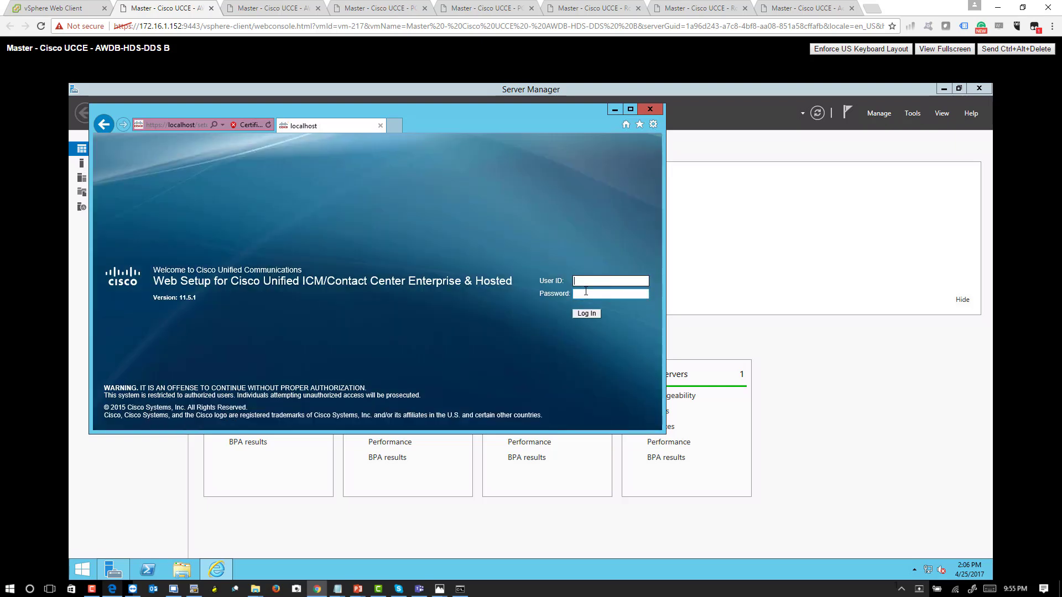
- Log in to Web Setup on AWDB-HDS-DDS B as administrator with the account password, and maximize the browser window
text(administrator)
key(Tab)
text(•••••••••••)
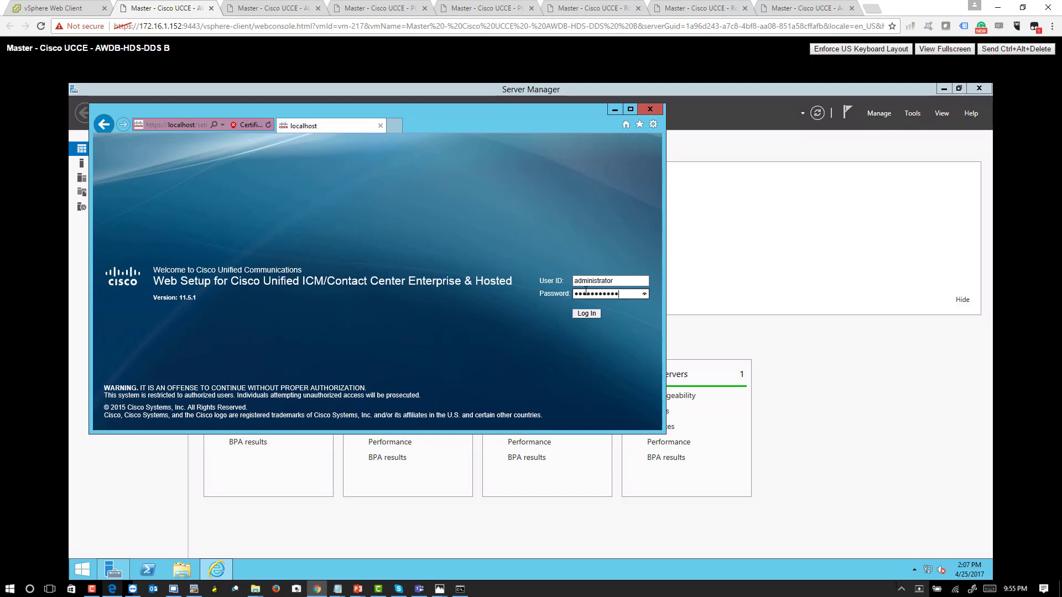
text(•••)
key(Return)
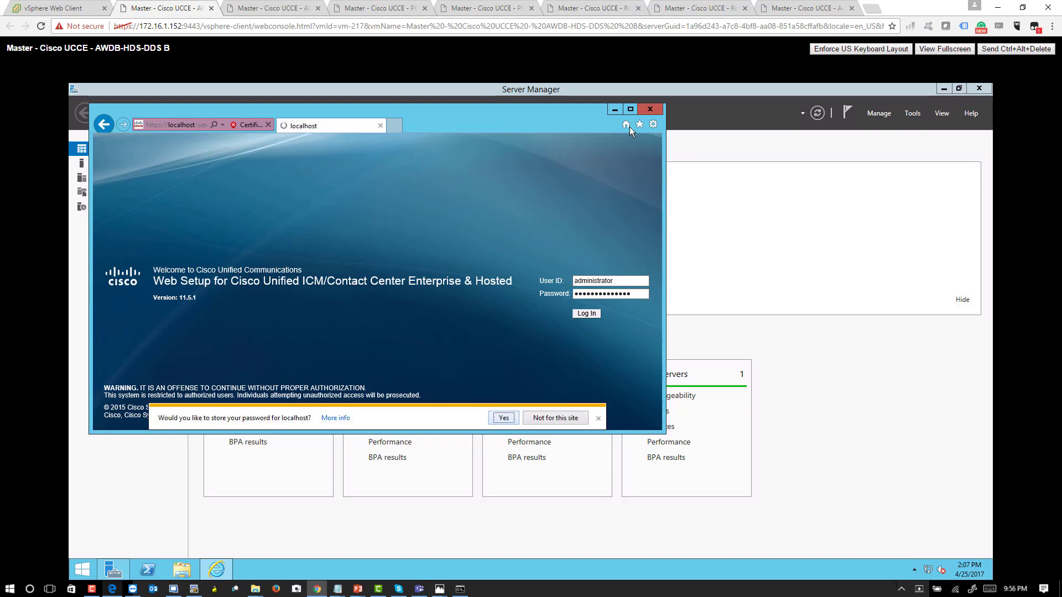
click(631, 109)
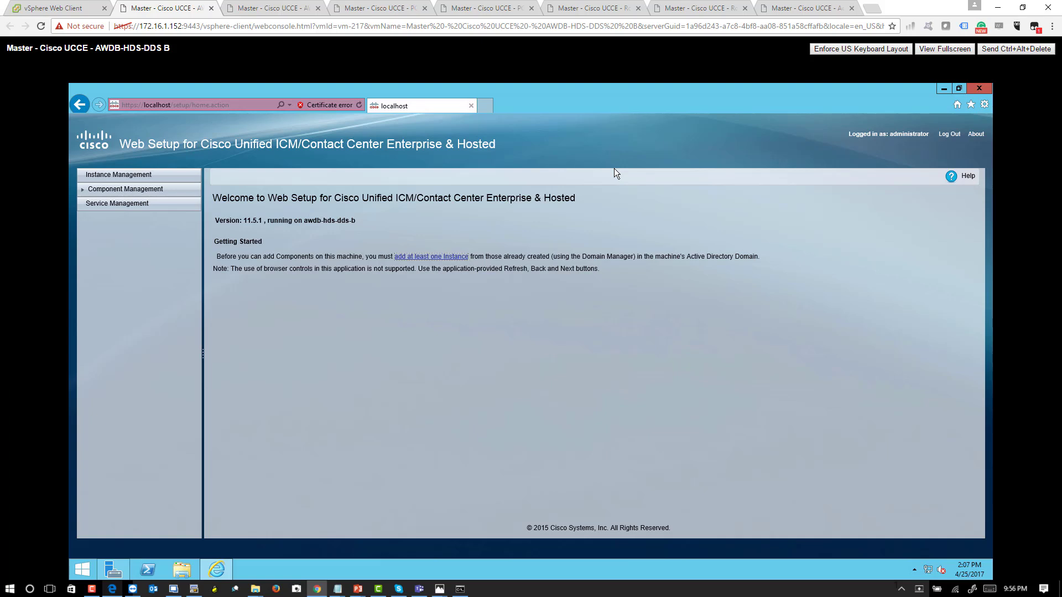
- Add the vbc01 instance on AWDB-HDS-DDS B with the westcoast facility and instance number 0, and save it
click(448, 255)
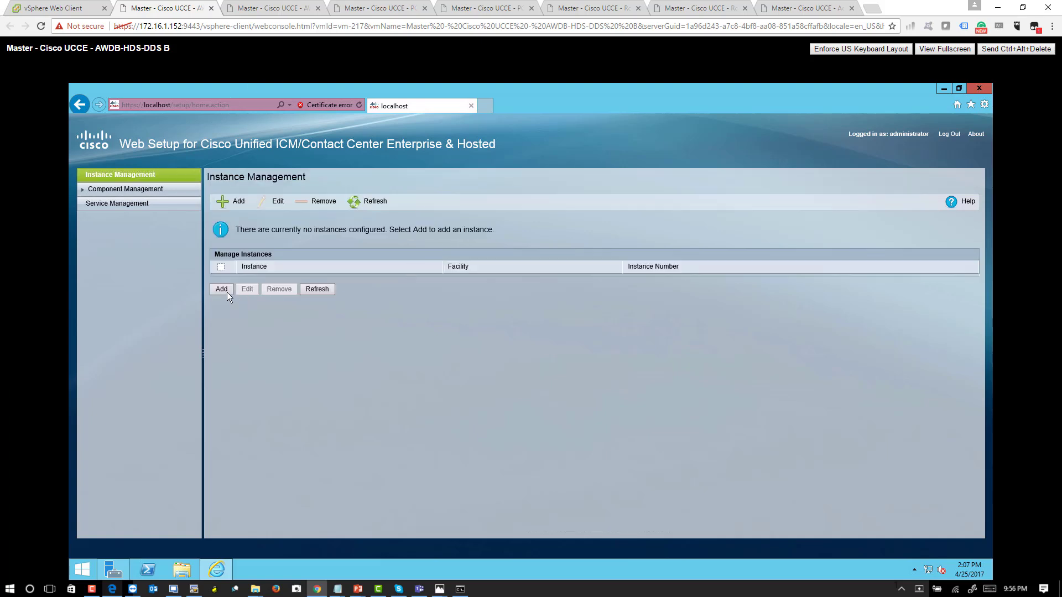
click(227, 292)
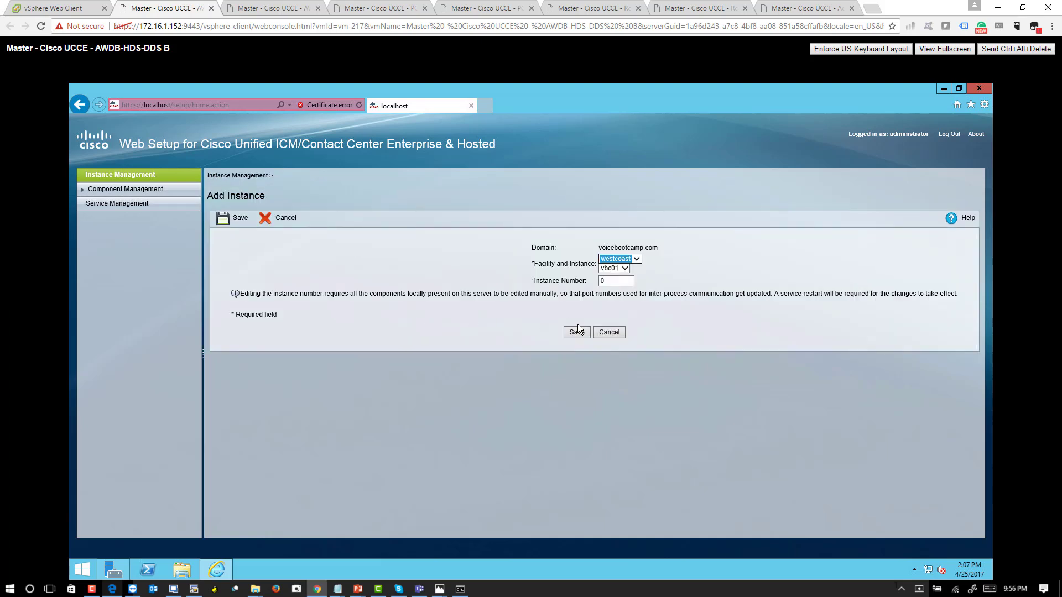
click(577, 332)
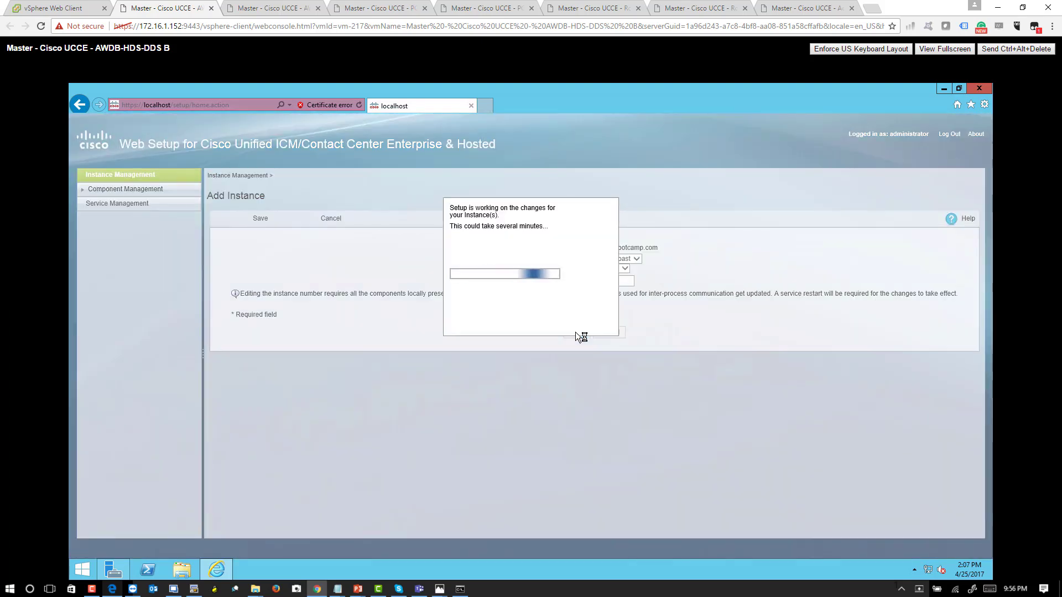